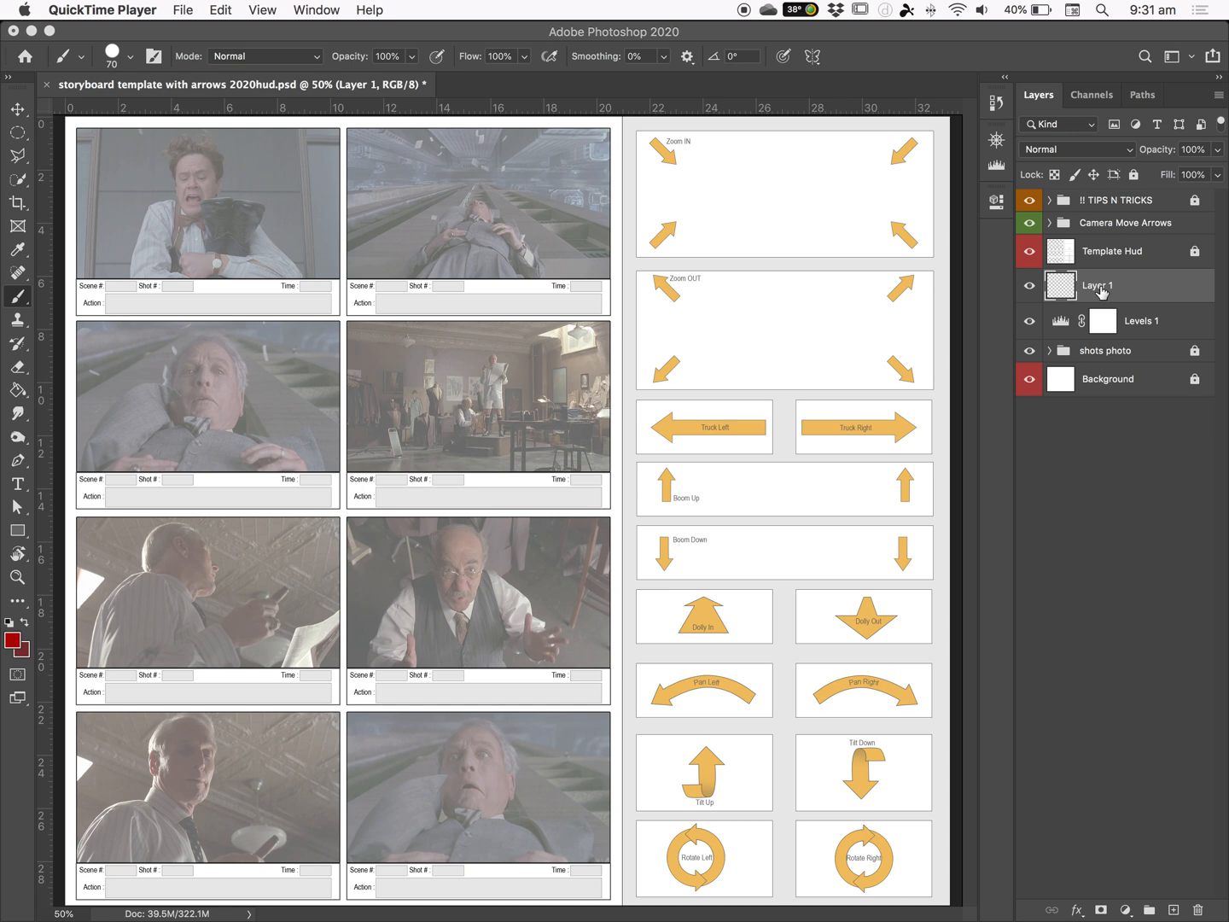
- Rename Layer 1 as "drawing 1" and give it the Blue colour label
{"action": "type", "text": "c"}
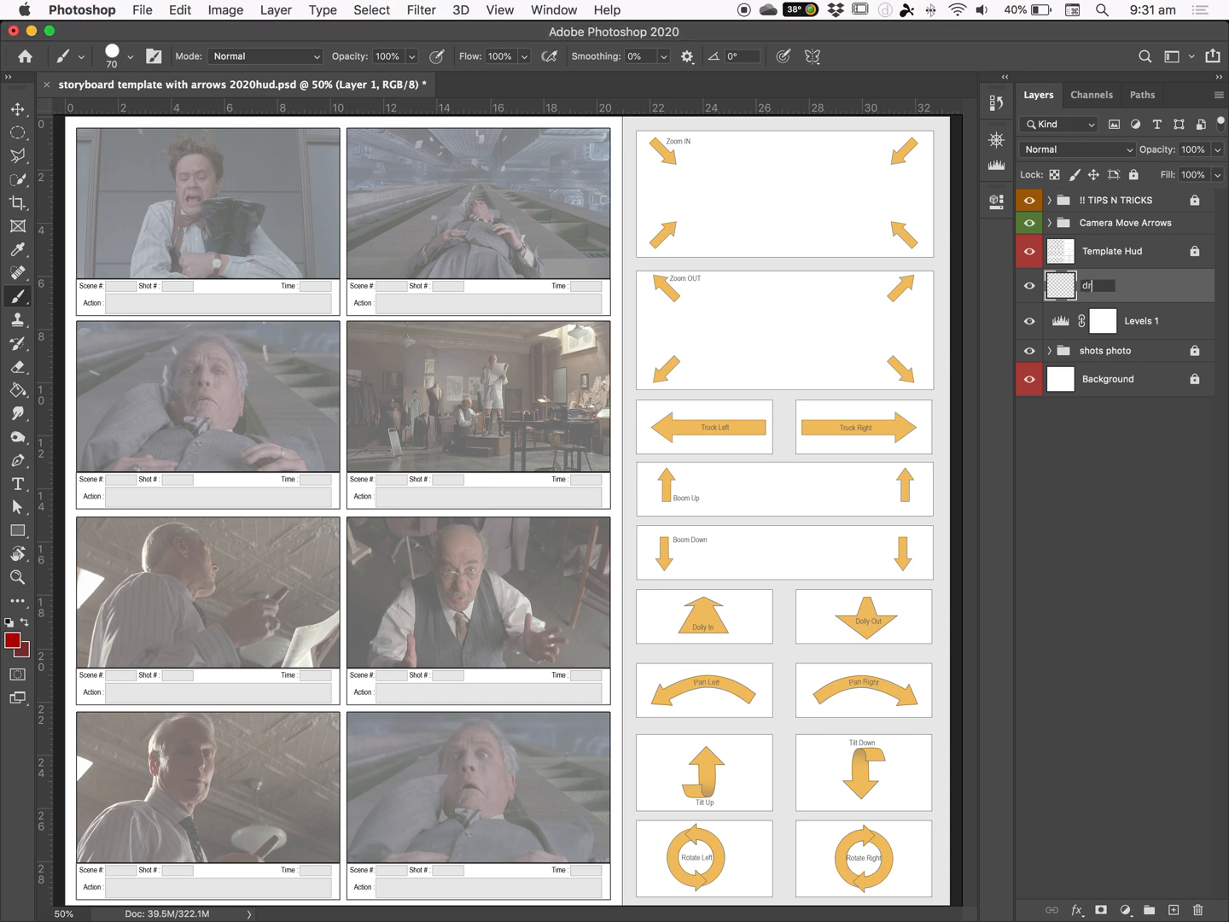
{"action": "type", "text": "rawing 1"}
{"action": "key", "text": "Return"}
{"action": "right_click", "coordinate": [1166, 292]}
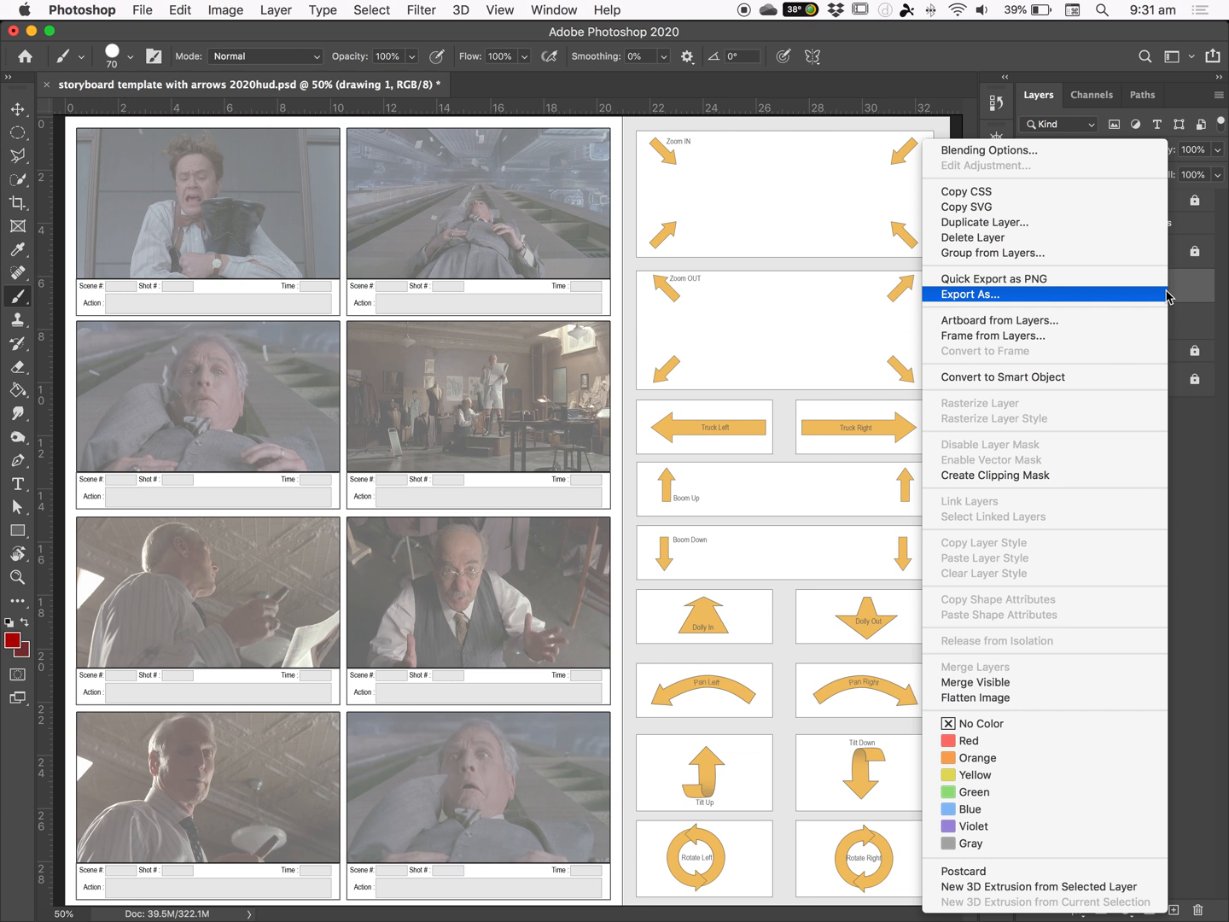
{"action": "left_click", "coordinate": [965, 810]}
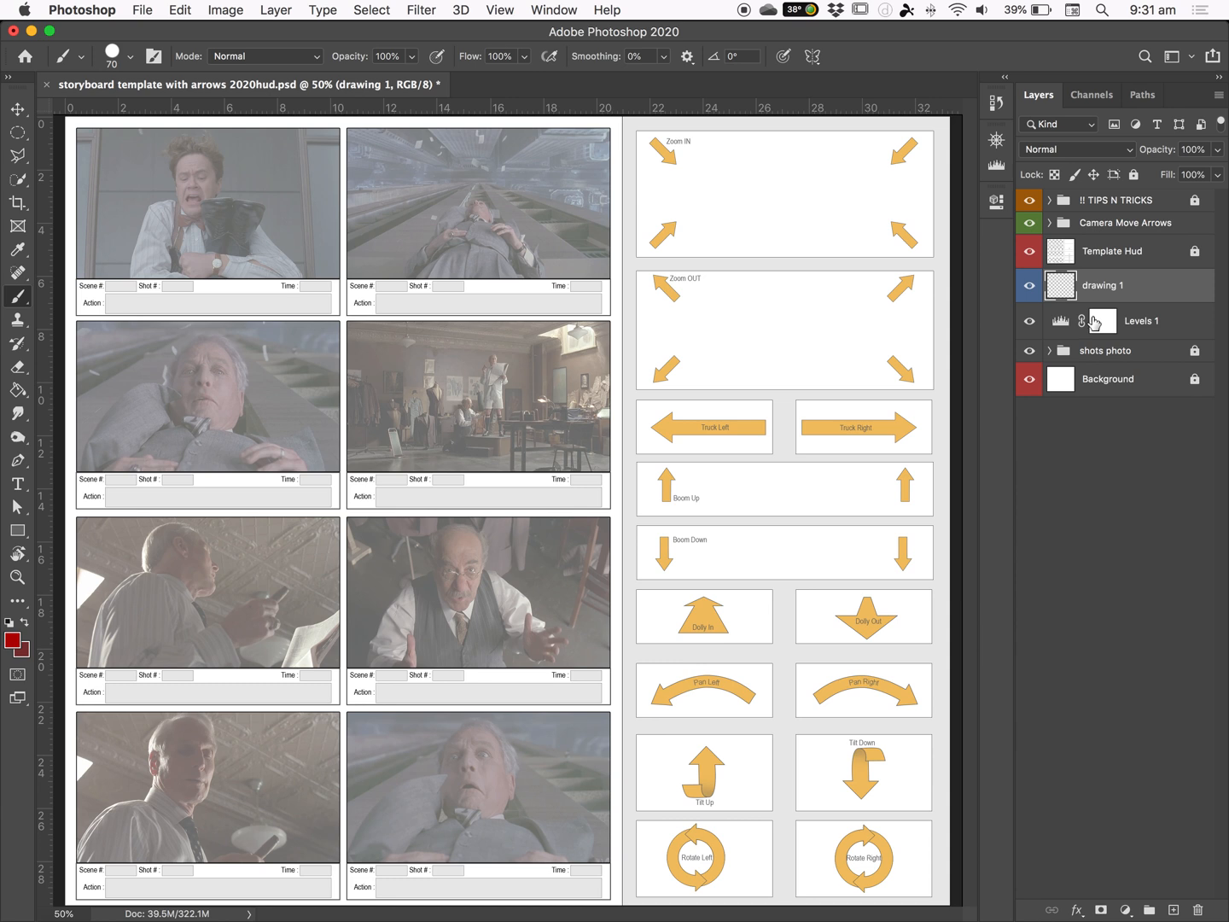
- Hide the shots photo group and show it again to compare the storyboard with and without the photos
{"action": "left_click", "coordinate": [1029, 351]}
{"action": "left_click", "coordinate": [1029, 350]}
- Choose the Brush tool with the Hard Round Pressure Size preset from General Brushes and set its size to 316 px
{"action": "right_click", "coordinate": [15, 303]}
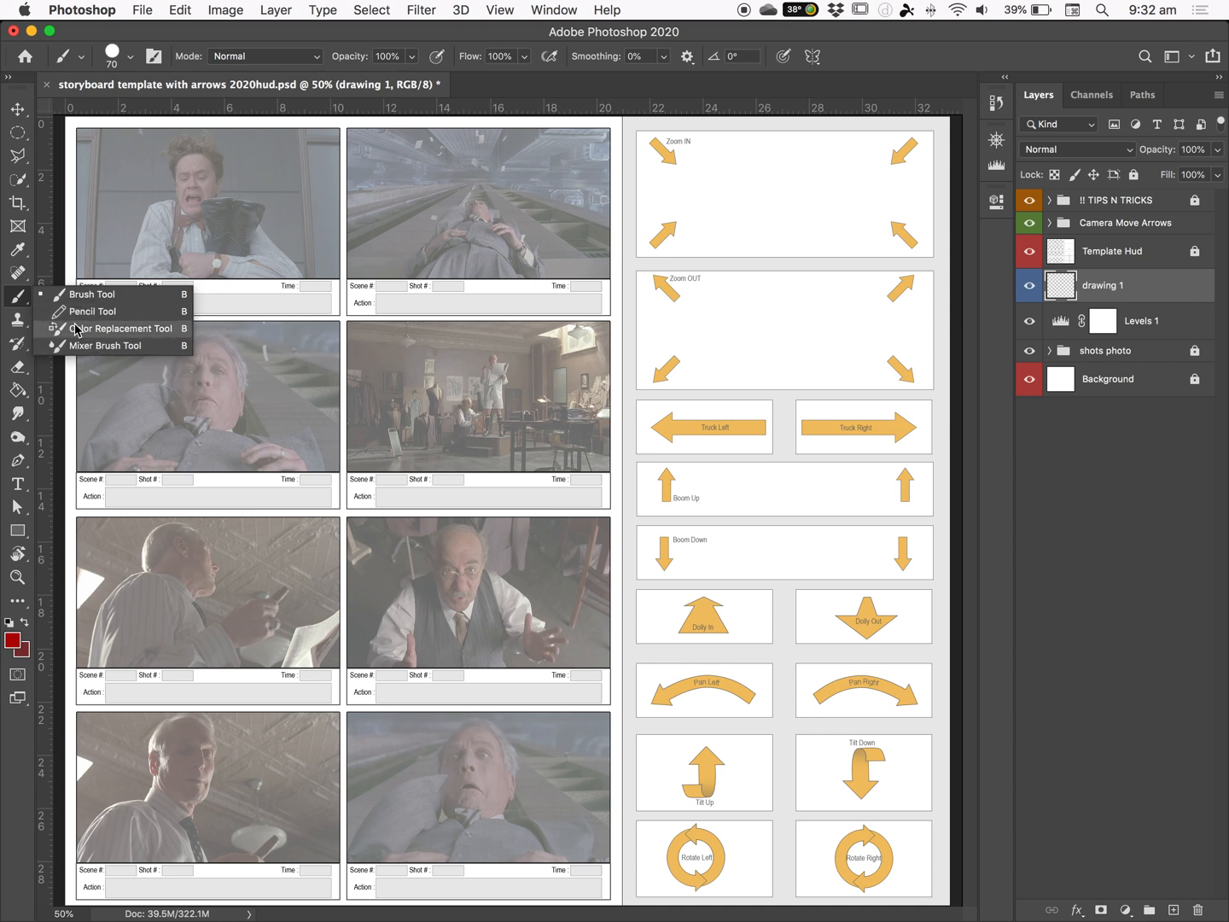
{"action": "left_click", "coordinate": [22, 299]}
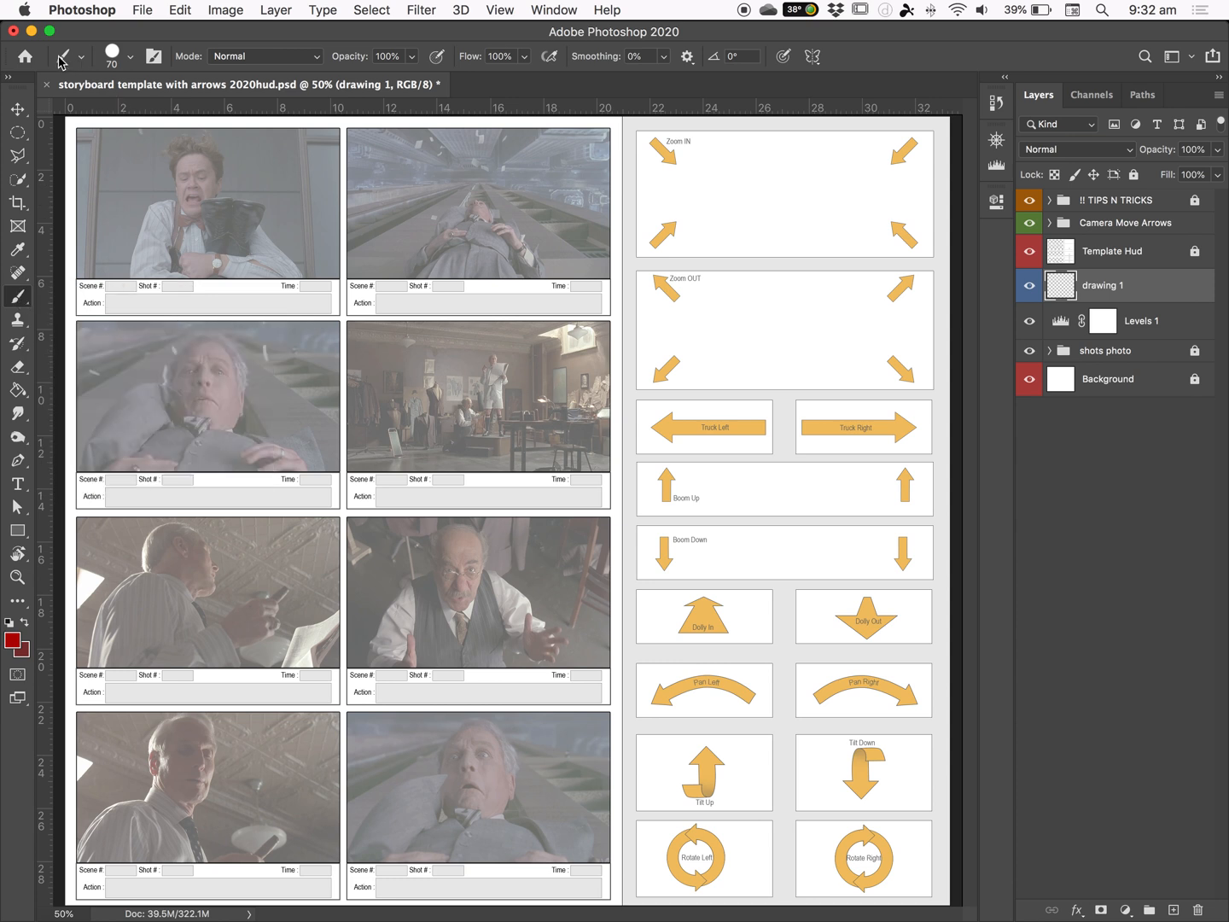
{"action": "left_click", "coordinate": [111, 56]}
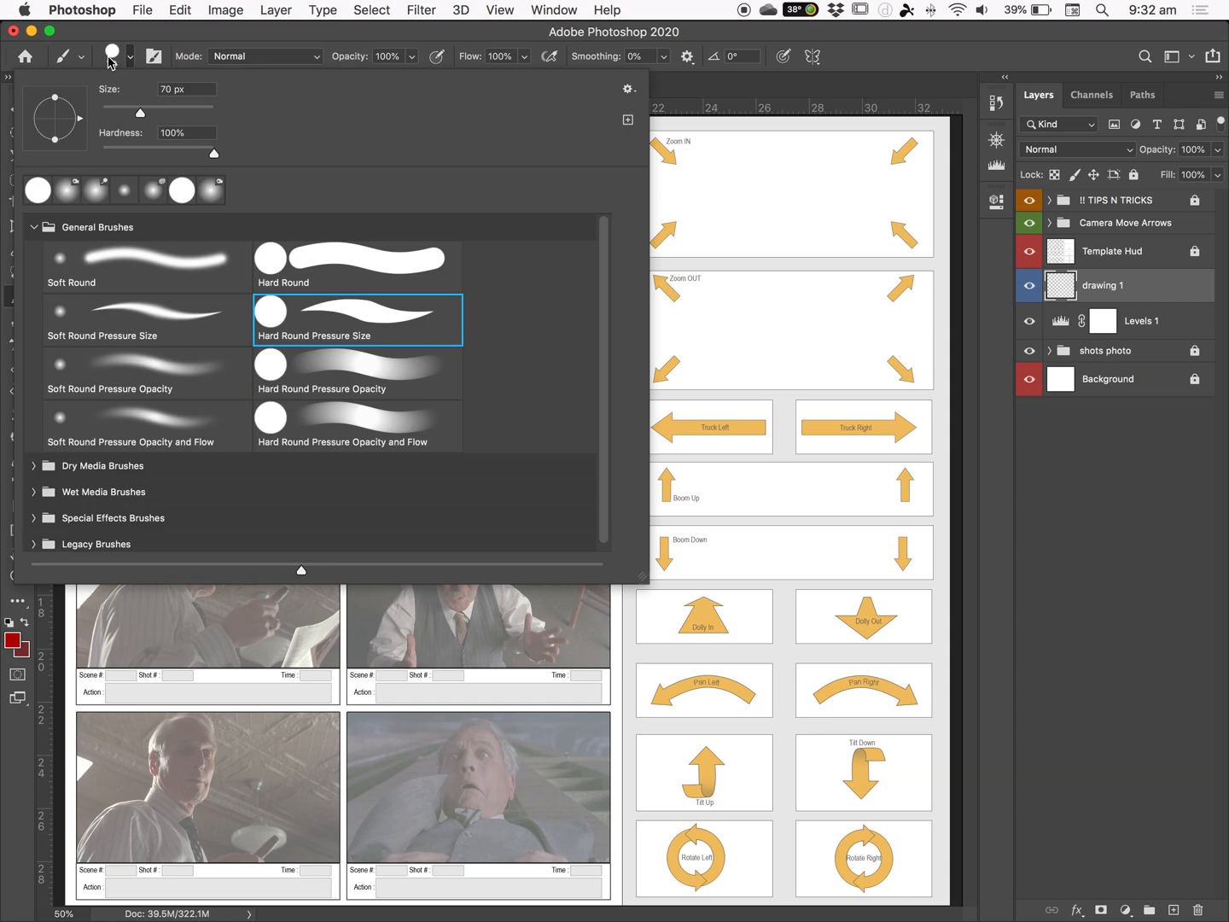
{"action": "left_click", "coordinate": [40, 231]}
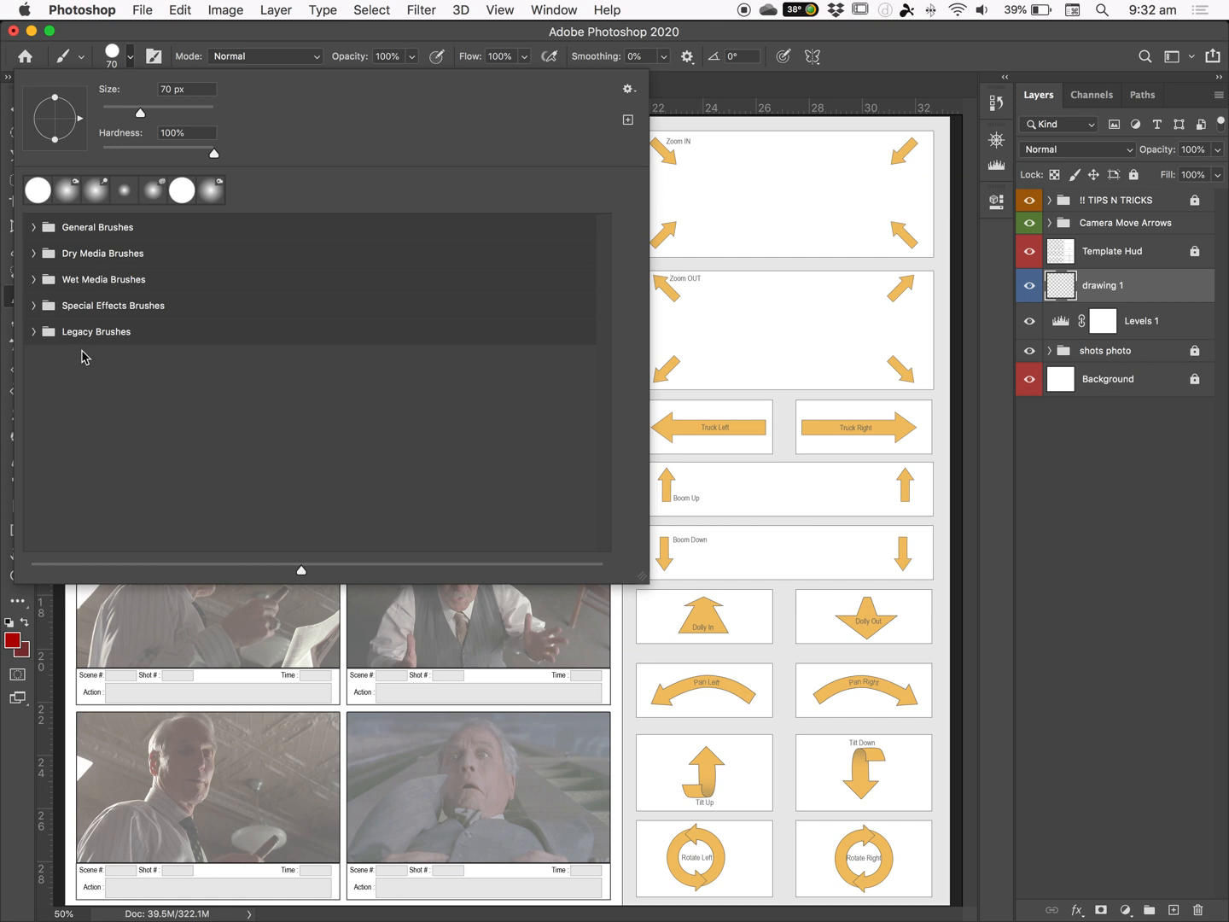
{"action": "left_click", "coordinate": [35, 226]}
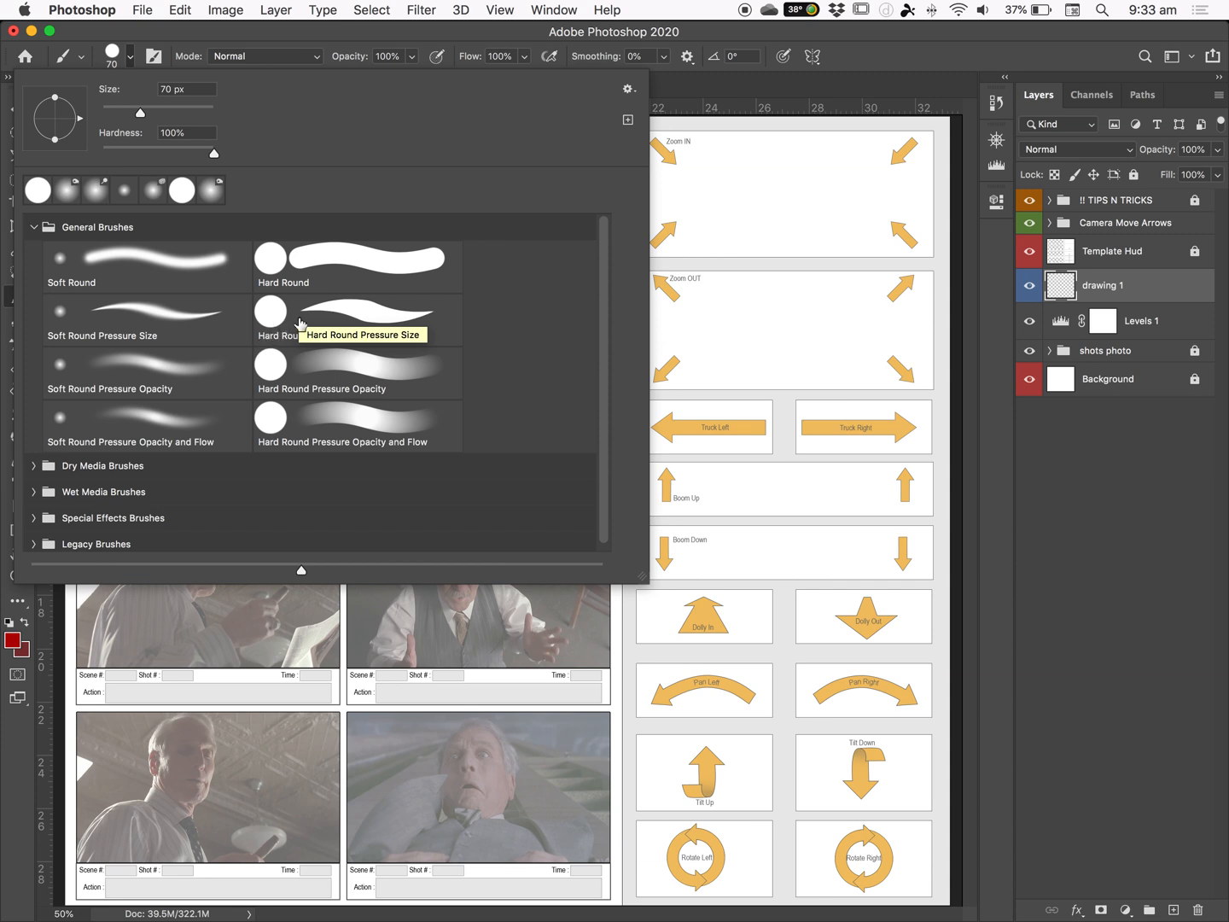
{"action": "left_click", "coordinate": [349, 314]}
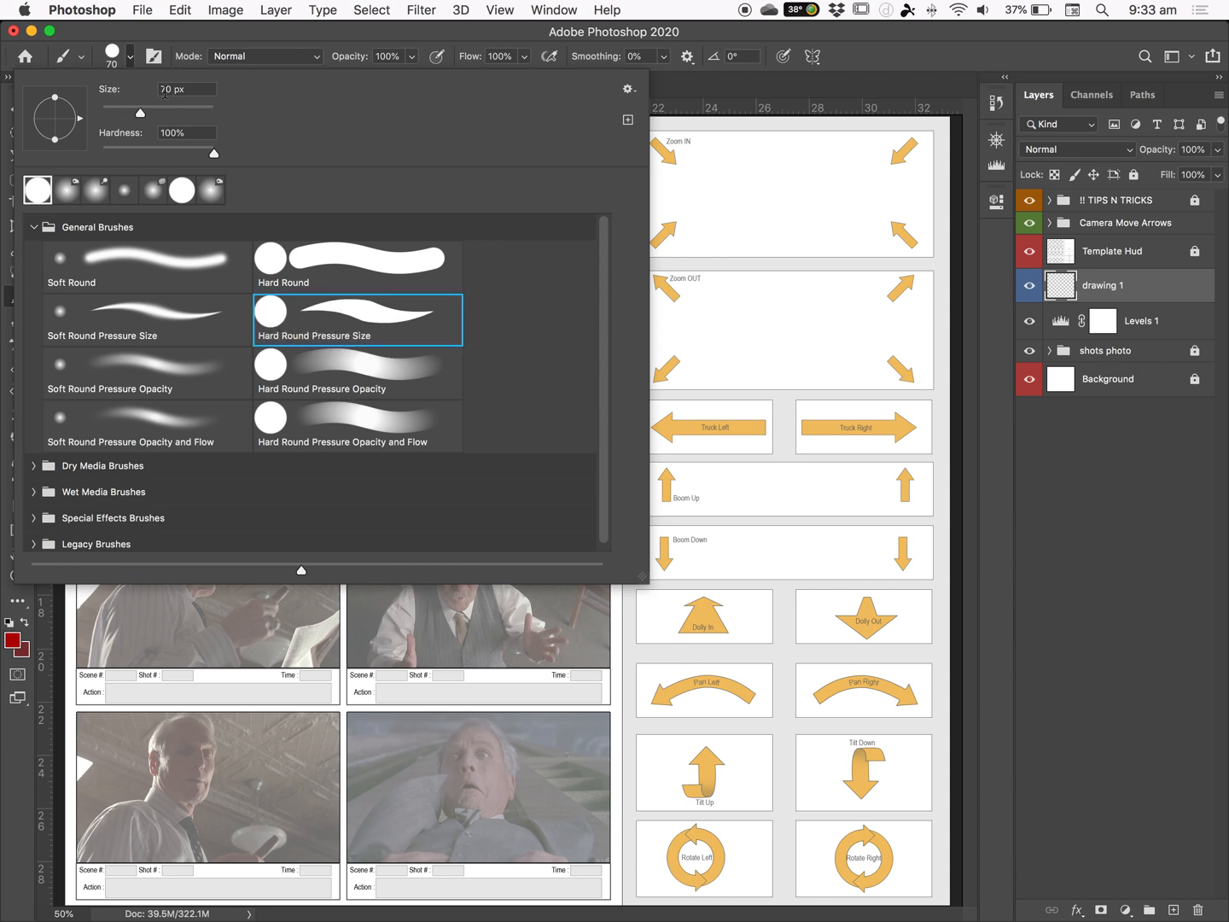
{"action": "left_click_drag", "start_coordinate": [141, 112], "coordinate": [195, 120]}
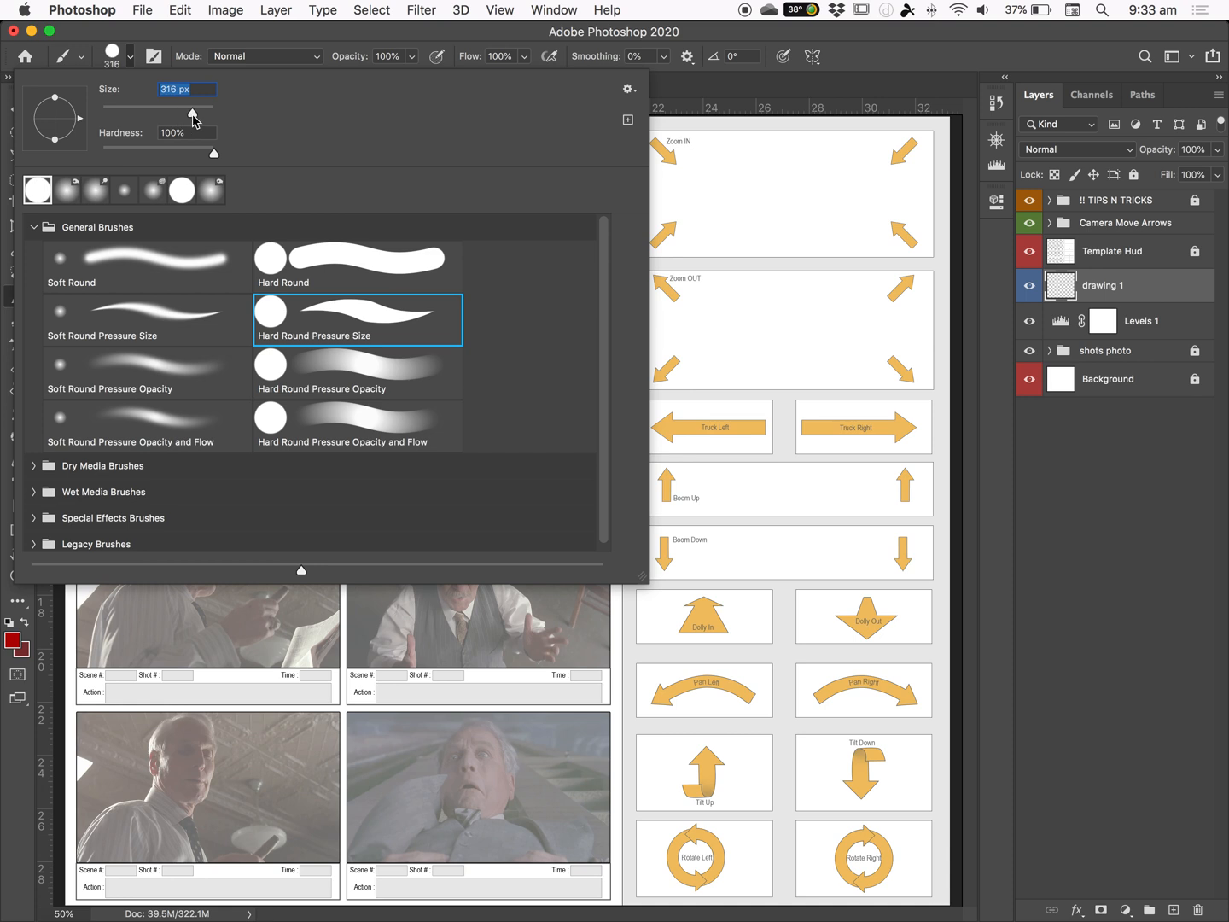
{"action": "left_click", "coordinate": [782, 130]}
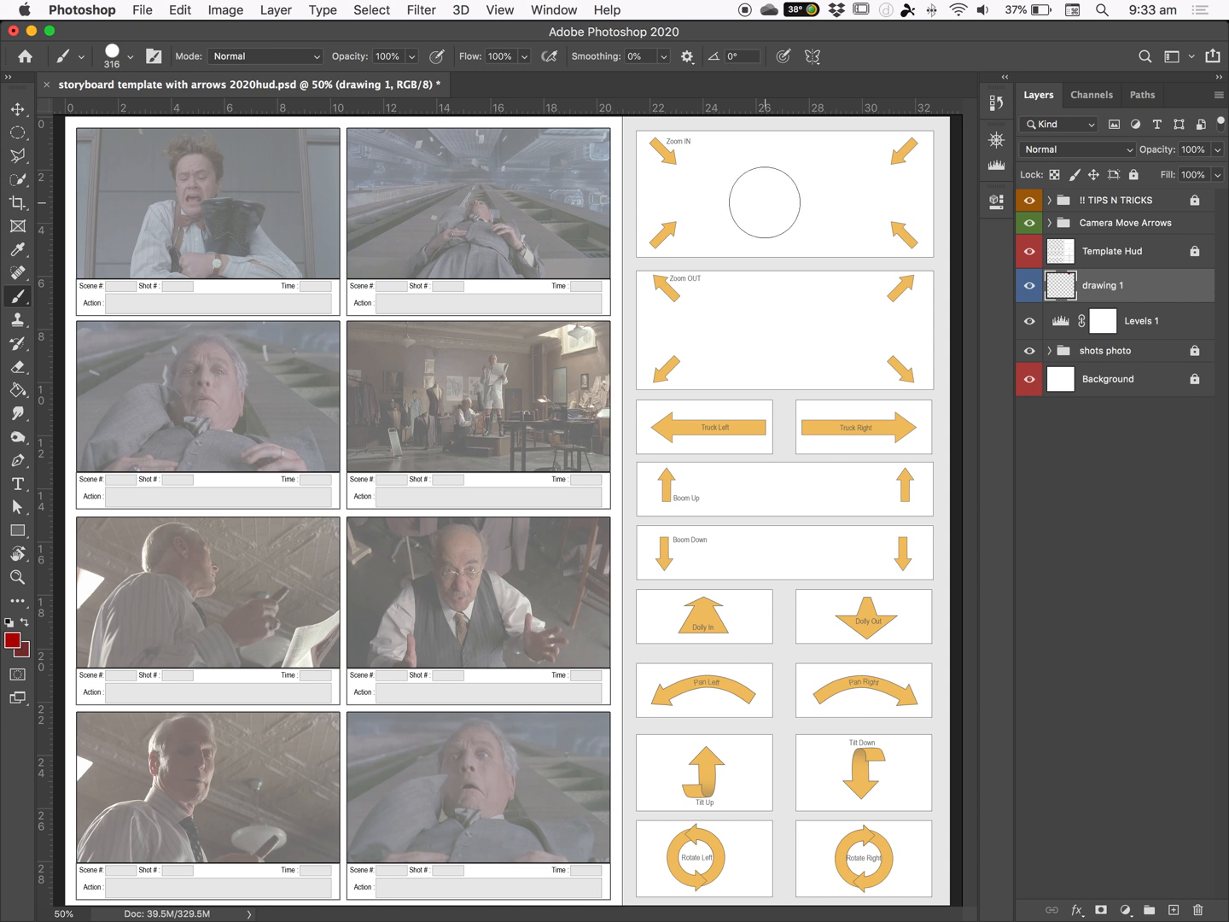
- Paint a test stroke over the Boom Up panel and move the drawing 1 layer above all other layers
{"action": "key", "text": "Caps_Lock"}
{"action": "key", "text": "Caps_Lock"}
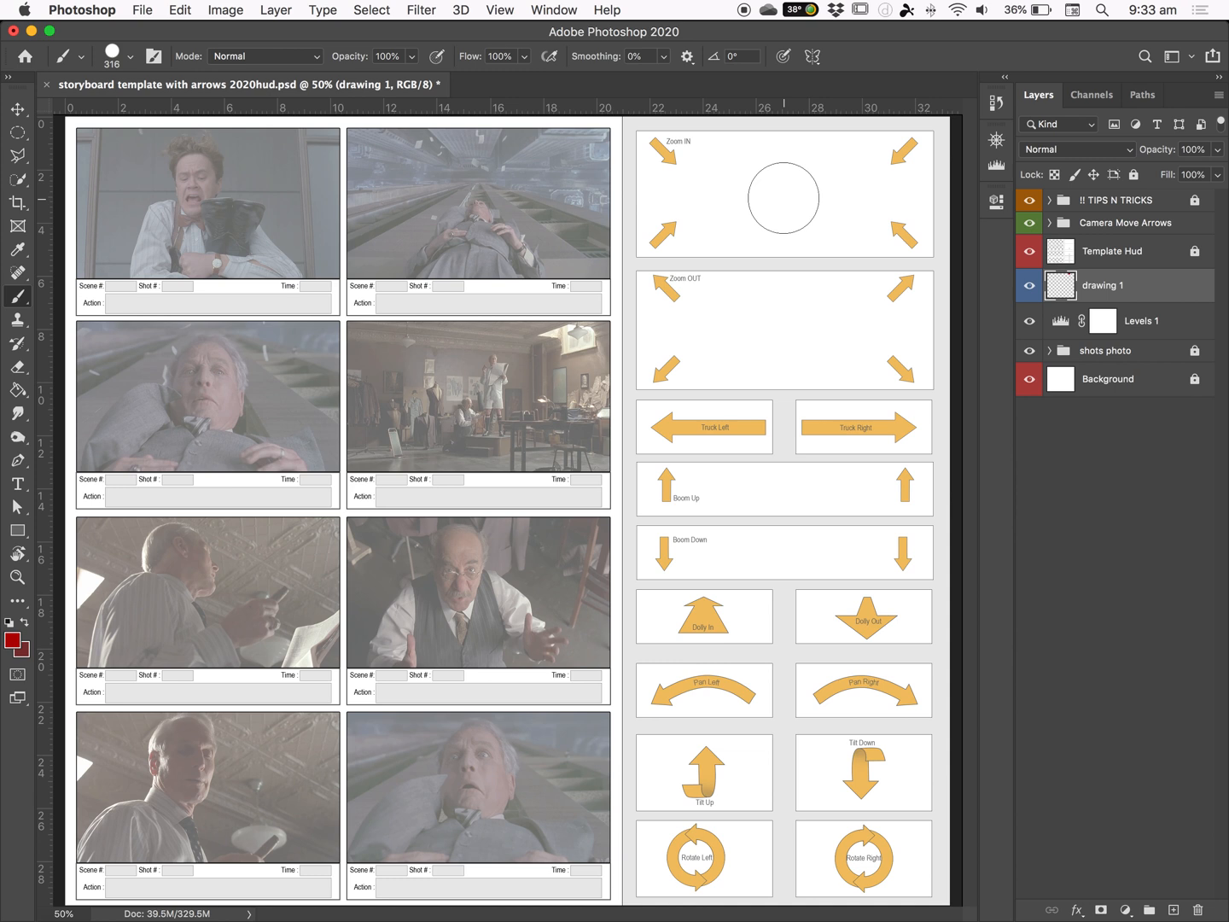
{"action": "left_click_drag", "start_coordinate": [756, 482], "coordinate": [626, 460]}
{"action": "key", "text": "super+z"}
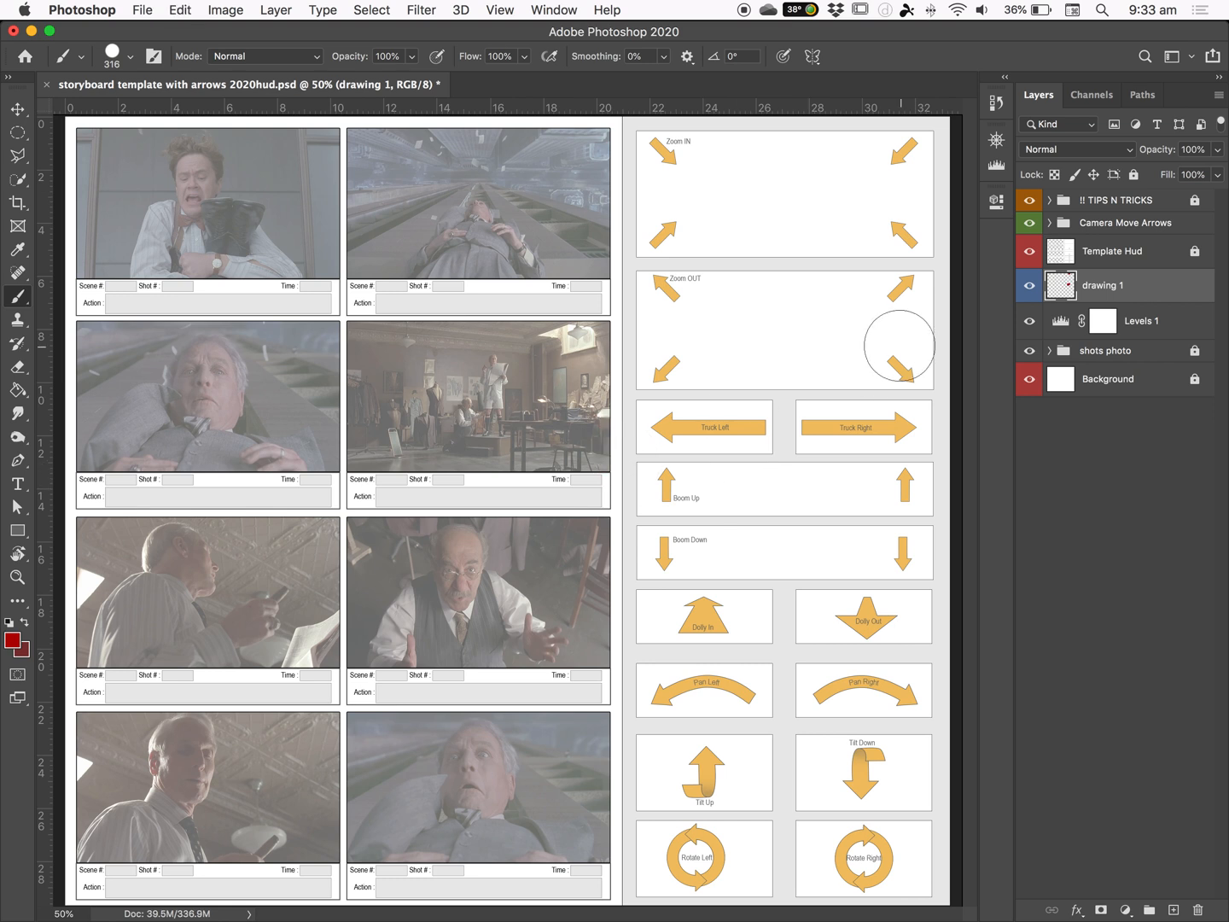
{"action": "mouse_move", "coordinate": [1164, 287]}
{"action": "left_mouse_down"}
{"action": "mouse_move", "coordinate": [1150, 188]}
{"action": "mouse_move", "coordinate": [1146, 198]}
{"action": "left_mouse_up"}
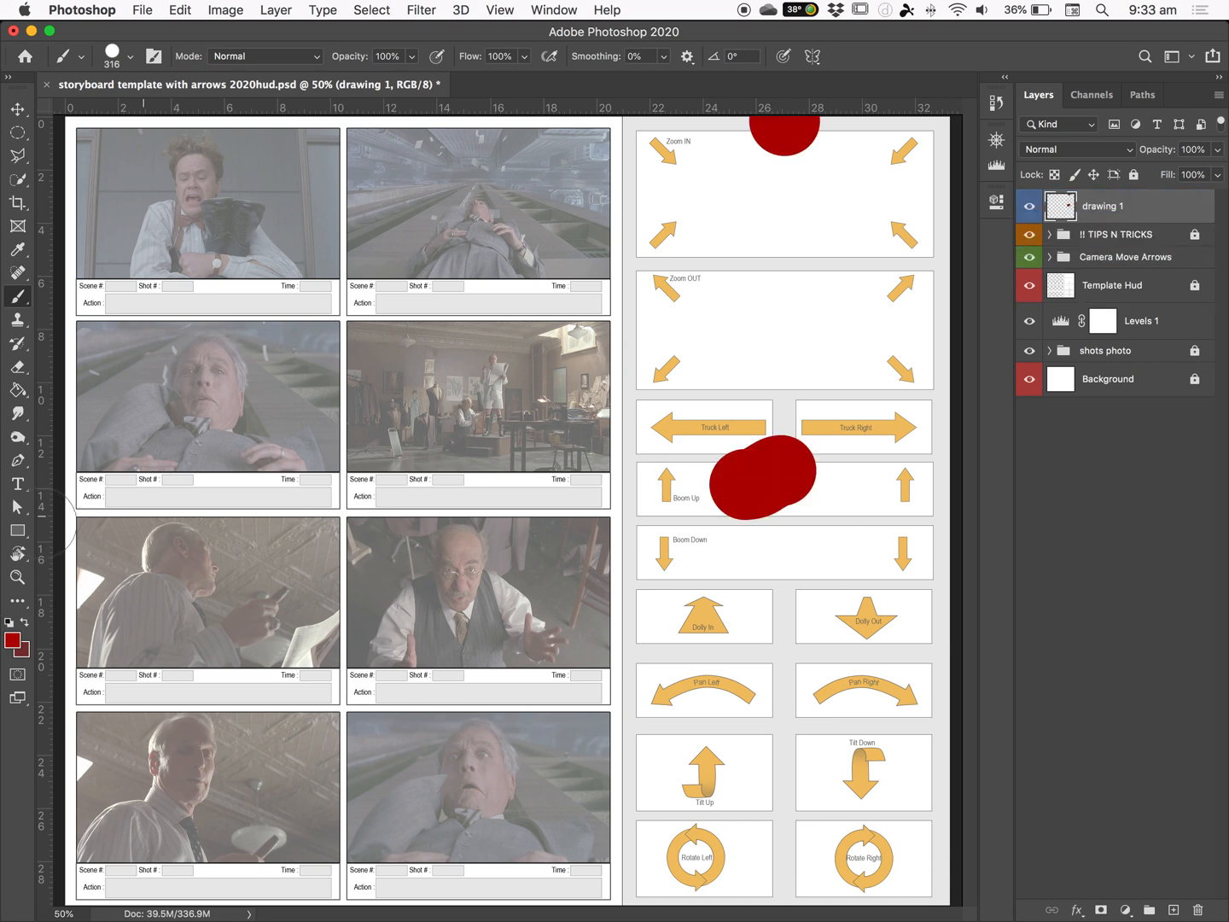
- Set the foreground colour to the darker red a00505
{"action": "left_click", "coordinate": [12, 640]}
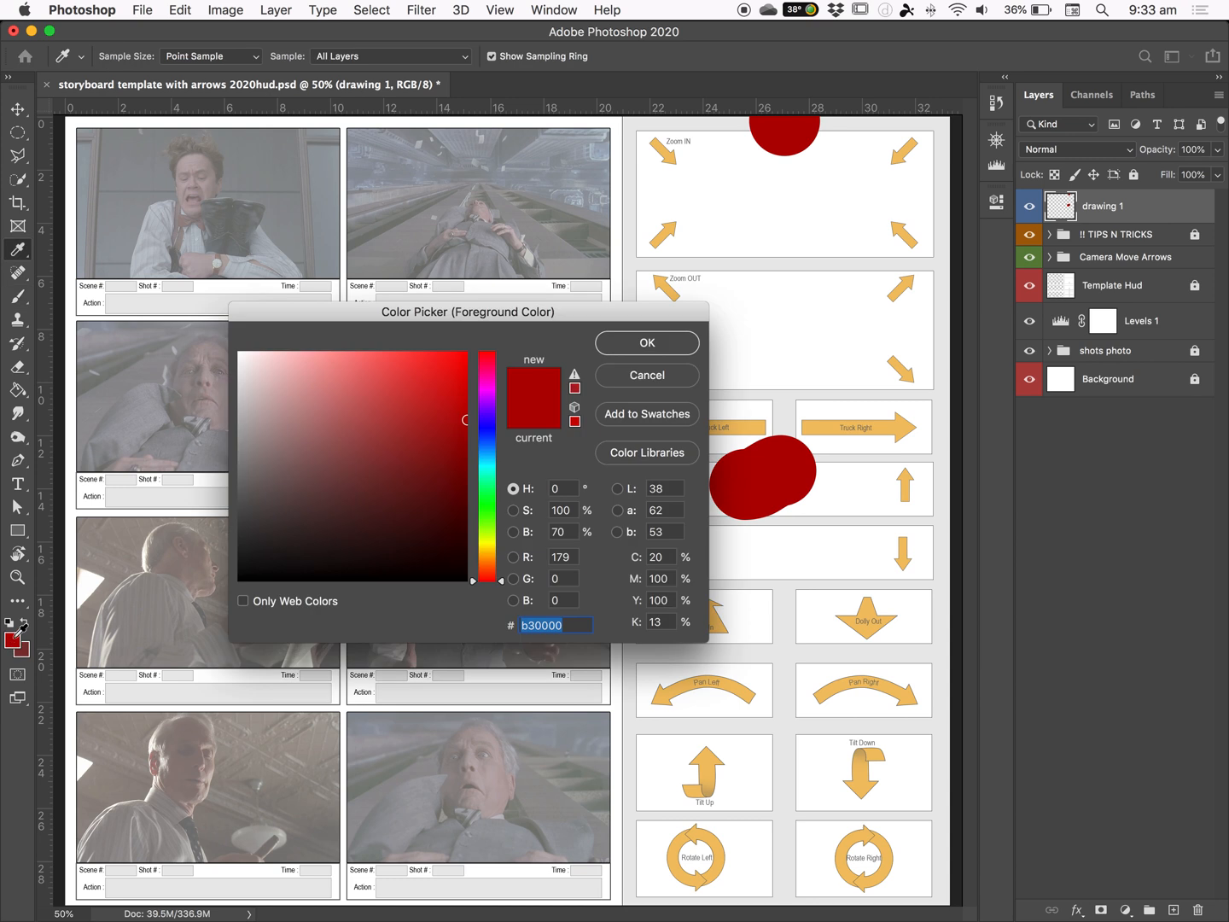
{"action": "left_click_drag", "start_coordinate": [461, 419], "coordinate": [460, 435]}
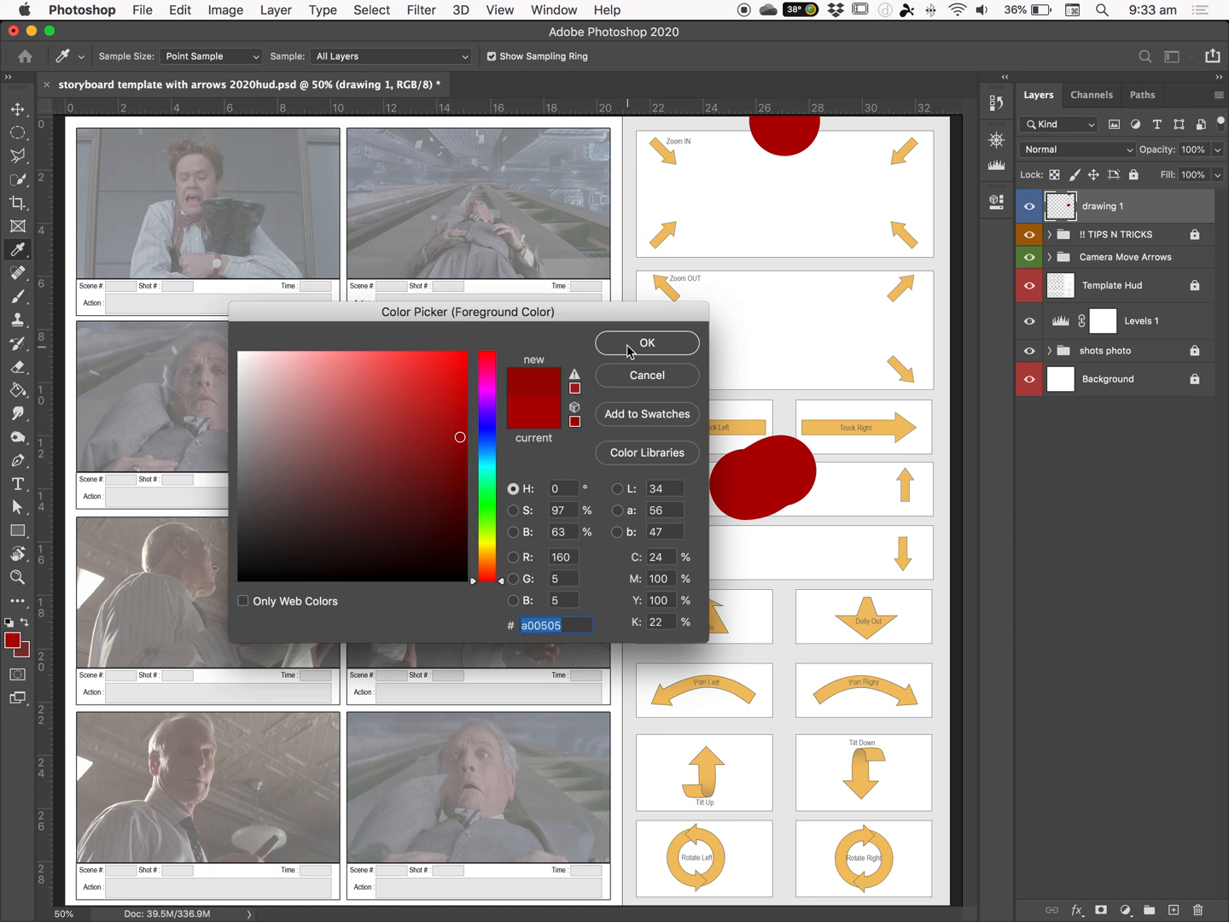
{"action": "left_click", "coordinate": [633, 350]}
- Paint test strokes of varying thickness across the storyboard frames and the camera-move panels on the drawing 1 layer
{"action": "mouse_move", "coordinate": [184, 372]}
{"action": "left_mouse_down"}
{"action": "mouse_move", "coordinate": [468, 262]}
{"action": "mouse_move", "coordinate": [561, 405]}
{"action": "mouse_move", "coordinate": [311, 560]}
{"action": "mouse_move", "coordinate": [461, 696]}
{"action": "mouse_move", "coordinate": [603, 642]}
{"action": "left_mouse_up"}
{"action": "key", "text": "super+z"}
{"action": "left_click_drag", "start_coordinate": [285, 241], "coordinate": [531, 239]}
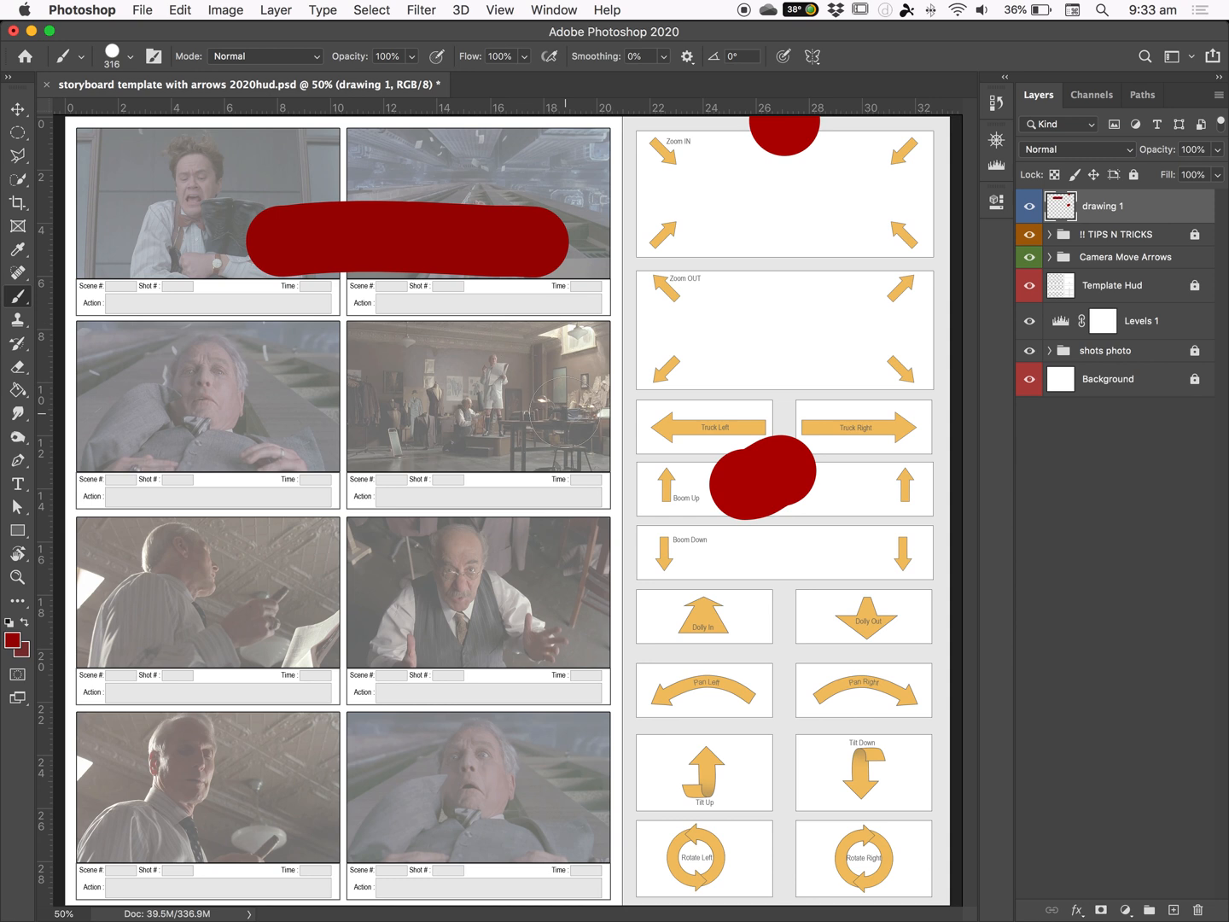
{"action": "left_click_drag", "start_coordinate": [671, 230], "coordinate": [693, 280]}
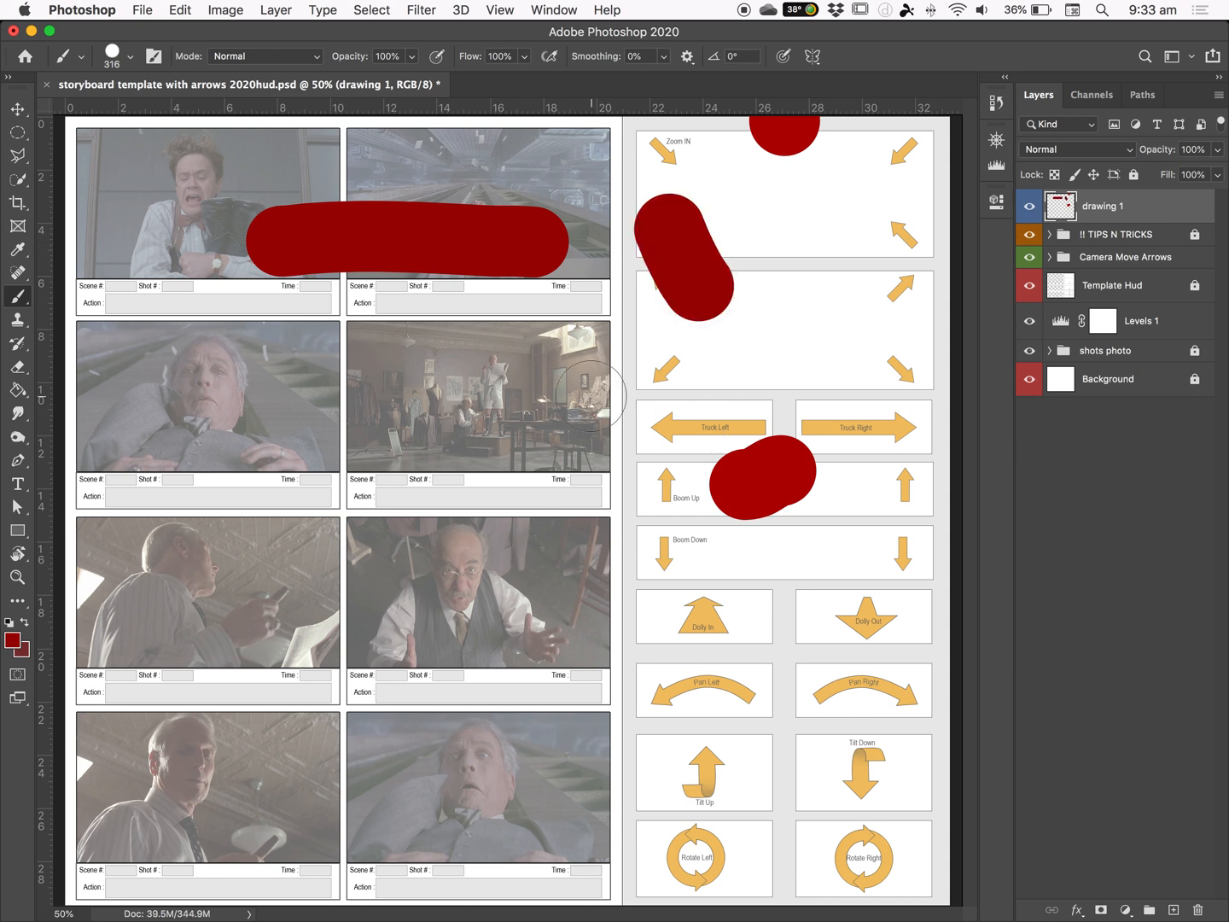
{"action": "left_click_drag", "start_coordinate": [647, 534], "coordinate": [627, 559]}
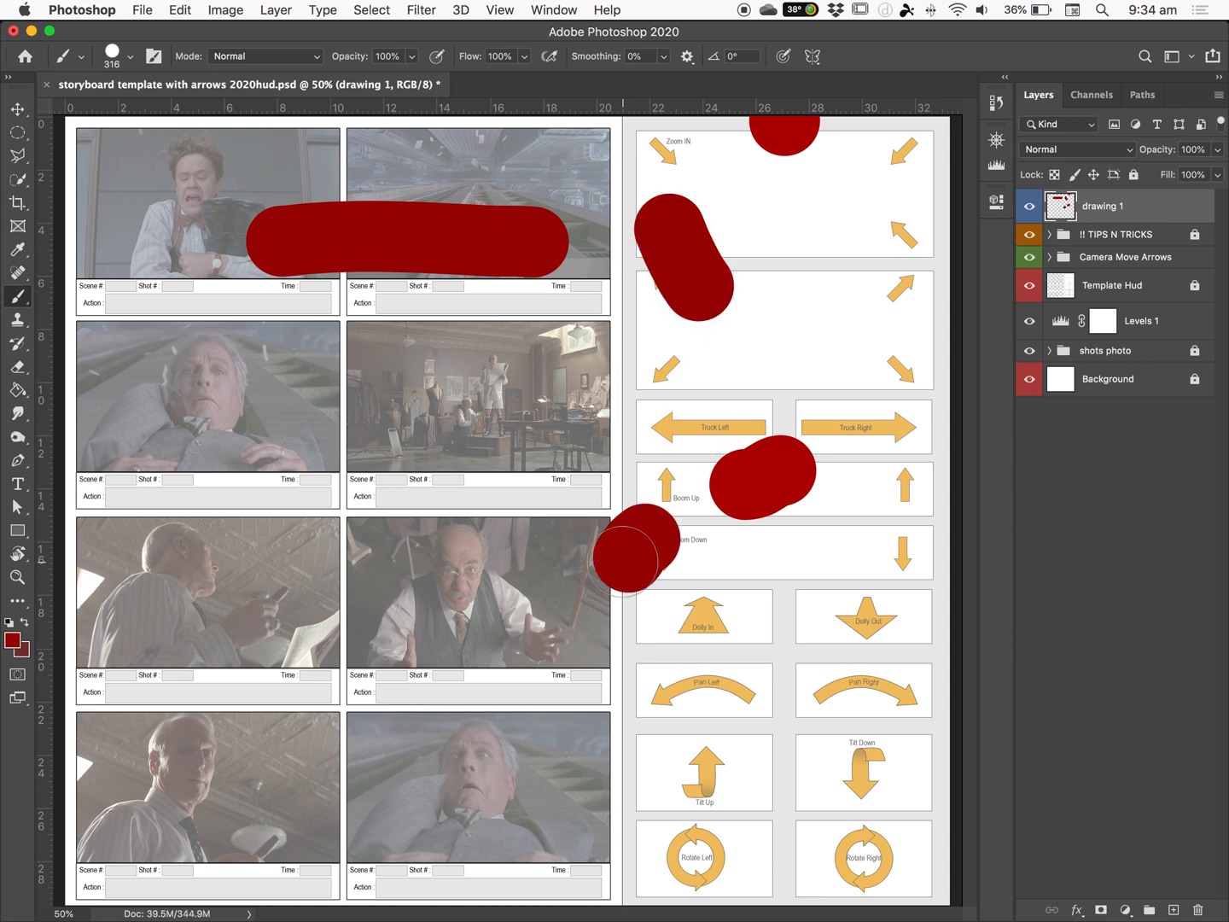
{"action": "mouse_move", "coordinate": [273, 568]}
{"action": "left_mouse_down"}
{"action": "mouse_move", "coordinate": [297, 505]}
{"action": "mouse_move", "coordinate": [340, 517]}
{"action": "mouse_move", "coordinate": [372, 568]}
{"action": "mouse_move", "coordinate": [396, 508]}
{"action": "mouse_move", "coordinate": [429, 546]}
{"action": "mouse_move", "coordinate": [440, 492]}
{"action": "mouse_move", "coordinate": [465, 515]}
{"action": "mouse_move", "coordinate": [475, 482]}
{"action": "mouse_move", "coordinate": [502, 493]}
{"action": "mouse_move", "coordinate": [510, 465]}
{"action": "mouse_move", "coordinate": [519, 485]}
{"action": "mouse_move", "coordinate": [561, 454]}
{"action": "mouse_move", "coordinate": [545, 381]}
{"action": "mouse_move", "coordinate": [459, 369]}
{"action": "mouse_move", "coordinate": [382, 434]}
{"action": "mouse_move", "coordinate": [310, 431]}
{"action": "mouse_move", "coordinate": [334, 410]}
{"action": "left_mouse_up"}
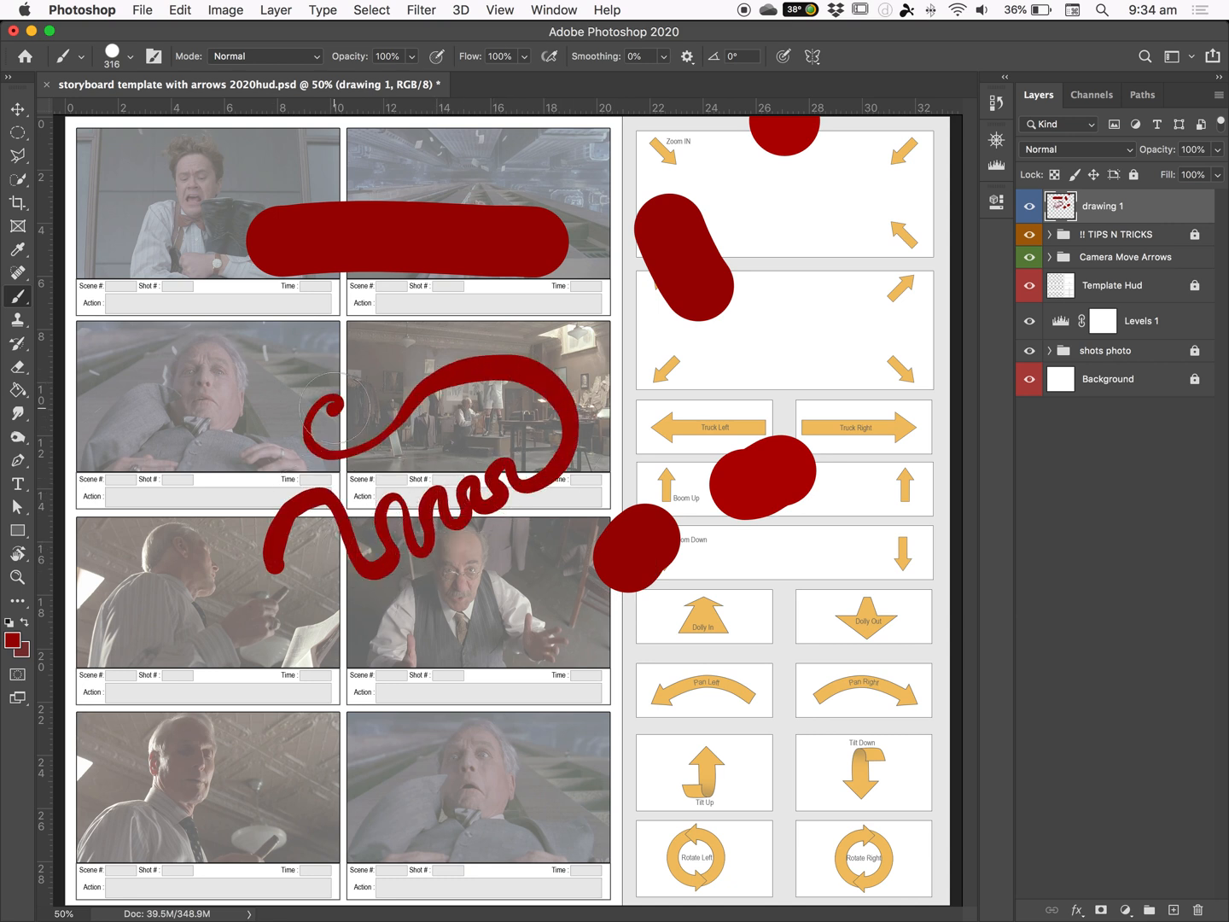
{"action": "mouse_move", "coordinate": [334, 409]}
{"action": "left_mouse_down"}
{"action": "mouse_move", "coordinate": [231, 550]}
{"action": "mouse_move", "coordinate": [384, 639]}
{"action": "left_mouse_up"}
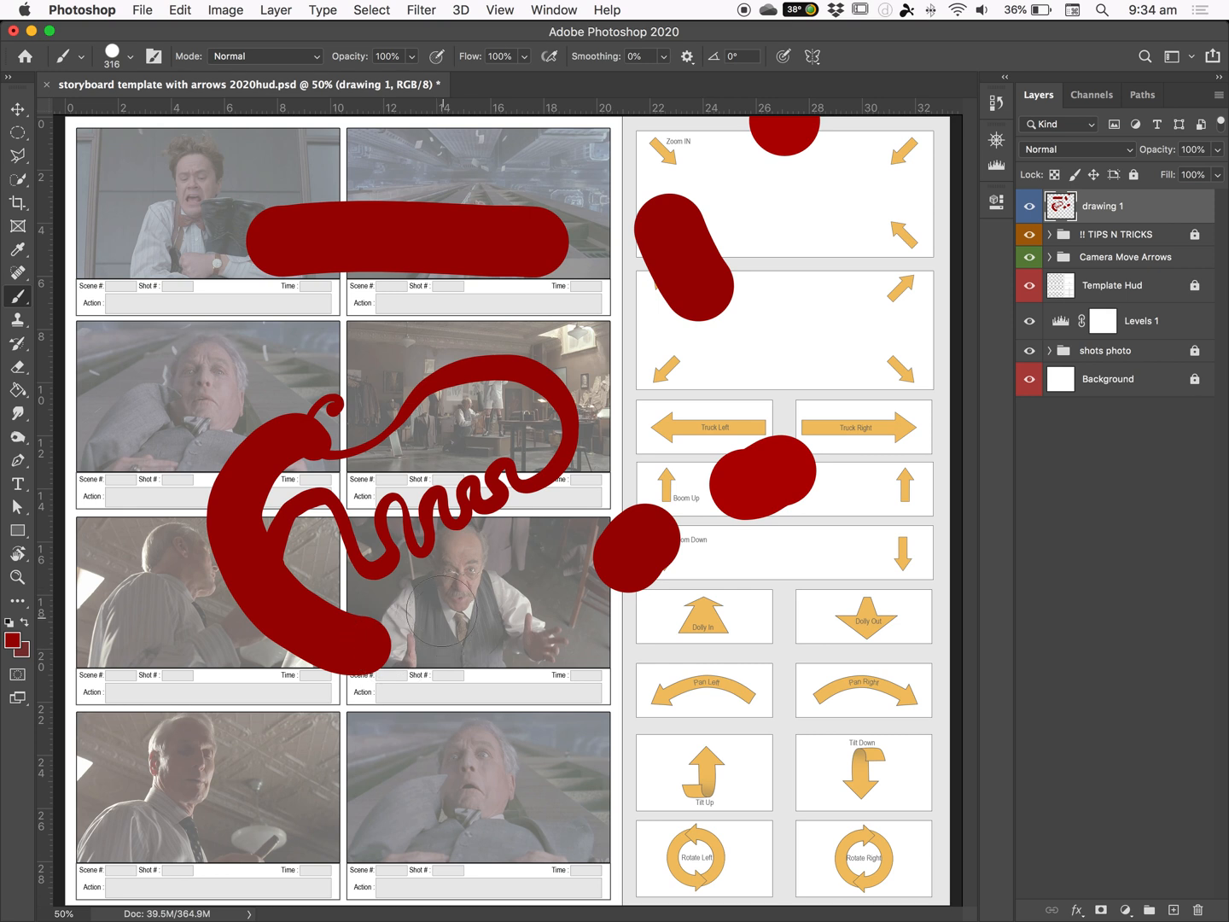
- Check the brush presets and paint a few large dabs around the Boom Down, Dolly In and Pan Left panels
{"action": "left_click", "coordinate": [116, 62]}
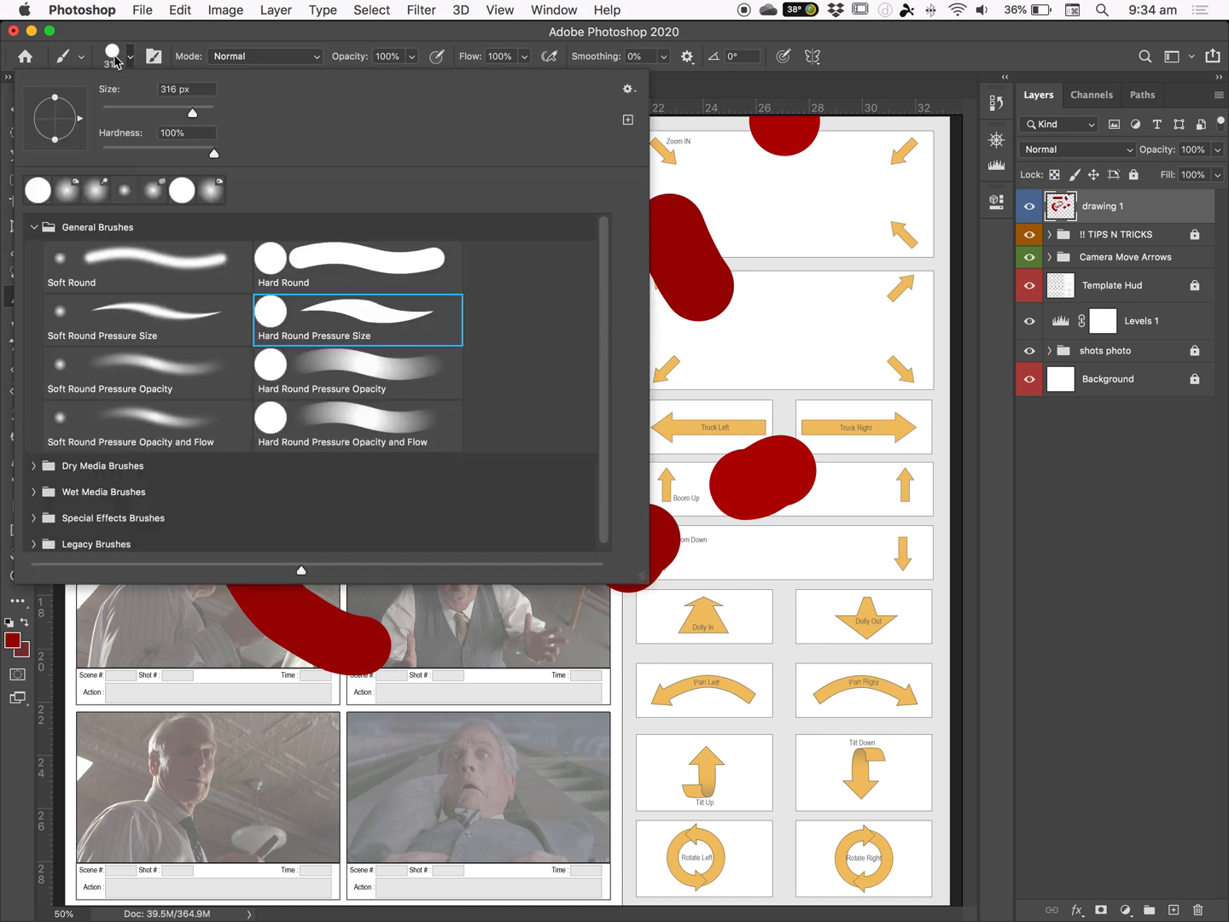
{"action": "left_click", "coordinate": [281, 30]}
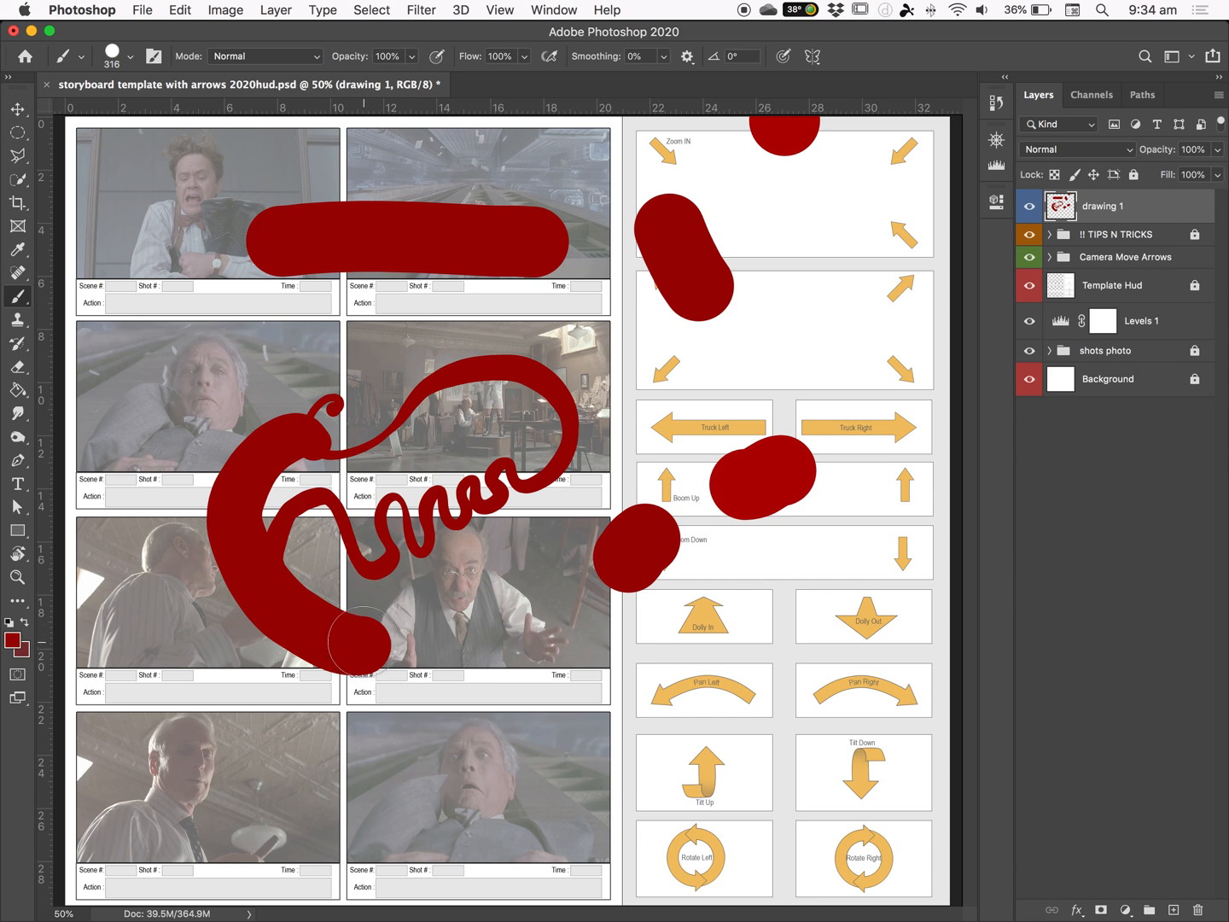
{"action": "left_click", "coordinate": [664, 576]}
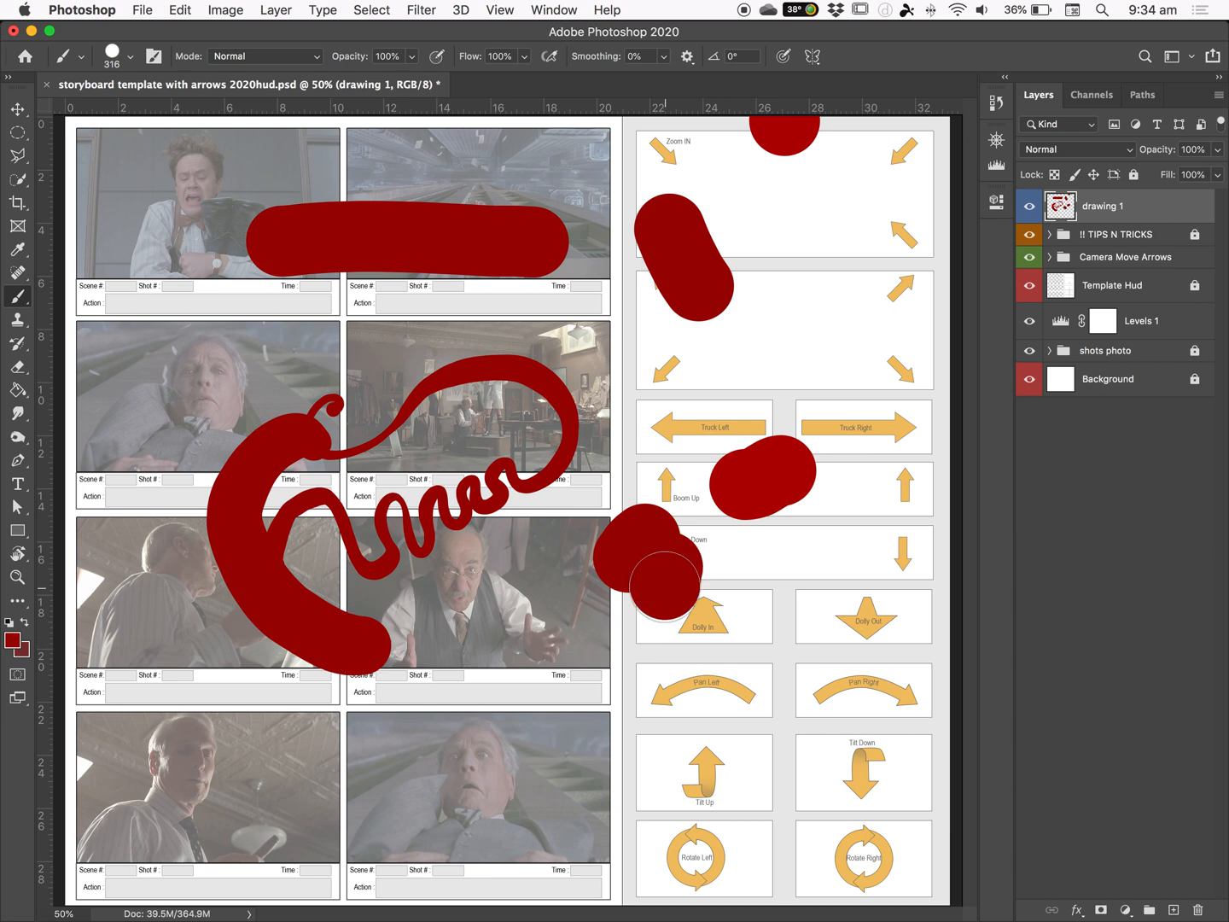
{"action": "left_click", "coordinate": [595, 662]}
{"action": "left_click", "coordinate": [607, 674]}
- Reduce the brush size to 80 px and handwrite a minus, square brackets, a plus and the letter P over the lowest storyboard frames
{"action": "key", "text": "bracketleft"}
{"action": "key", "text": "bracketleft"}
{"action": "key", "text": "bracketleft"}
{"action": "key", "text": "bracketleft"}
{"action": "key", "text": "bracketleft"}
{"action": "key", "text": "bracketleft"}
{"action": "key", "text": "bracketleft"}
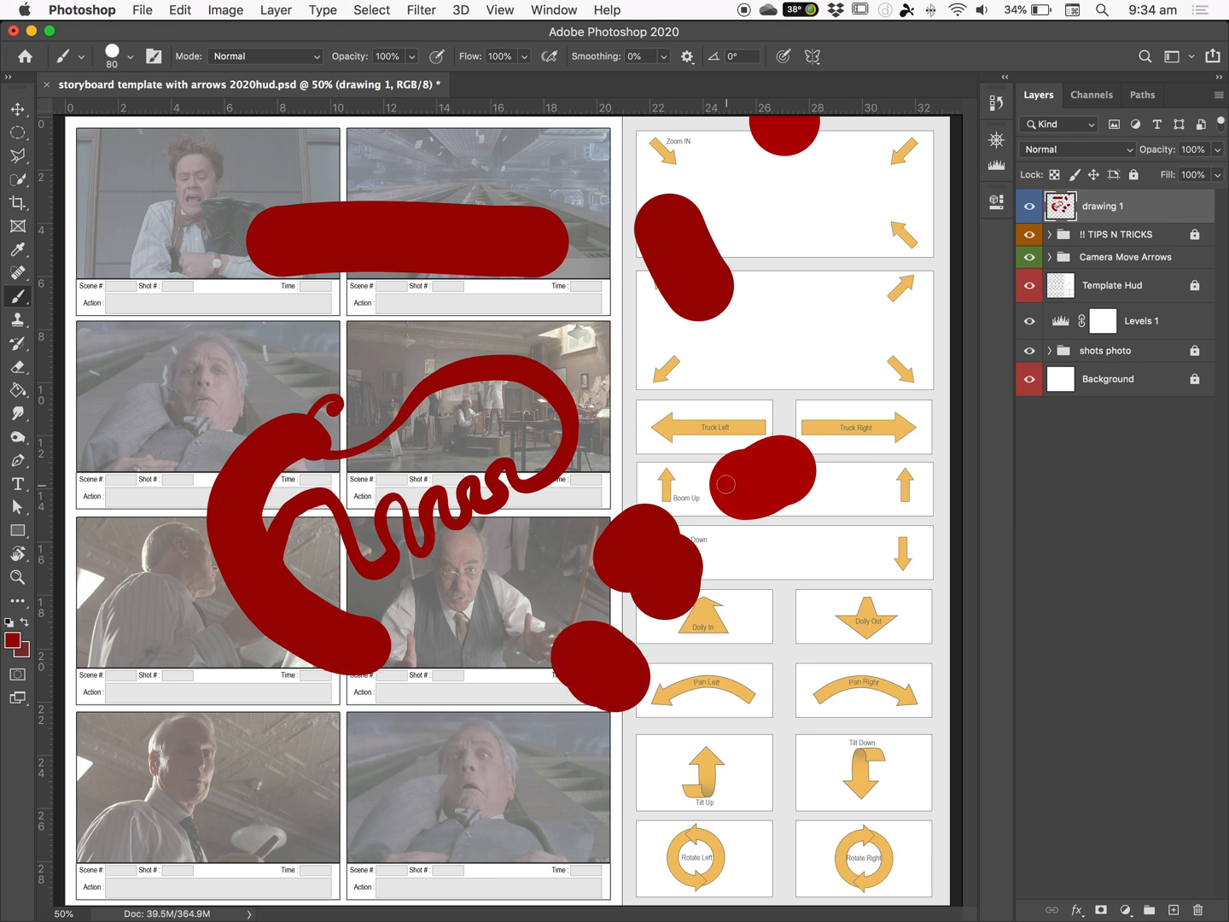
{"action": "mouse_move", "coordinate": [454, 715]}
{"action": "left_mouse_down"}
{"action": "mouse_move", "coordinate": [433, 721]}
{"action": "mouse_move", "coordinate": [434, 804]}
{"action": "mouse_move", "coordinate": [467, 814]}
{"action": "left_mouse_up"}
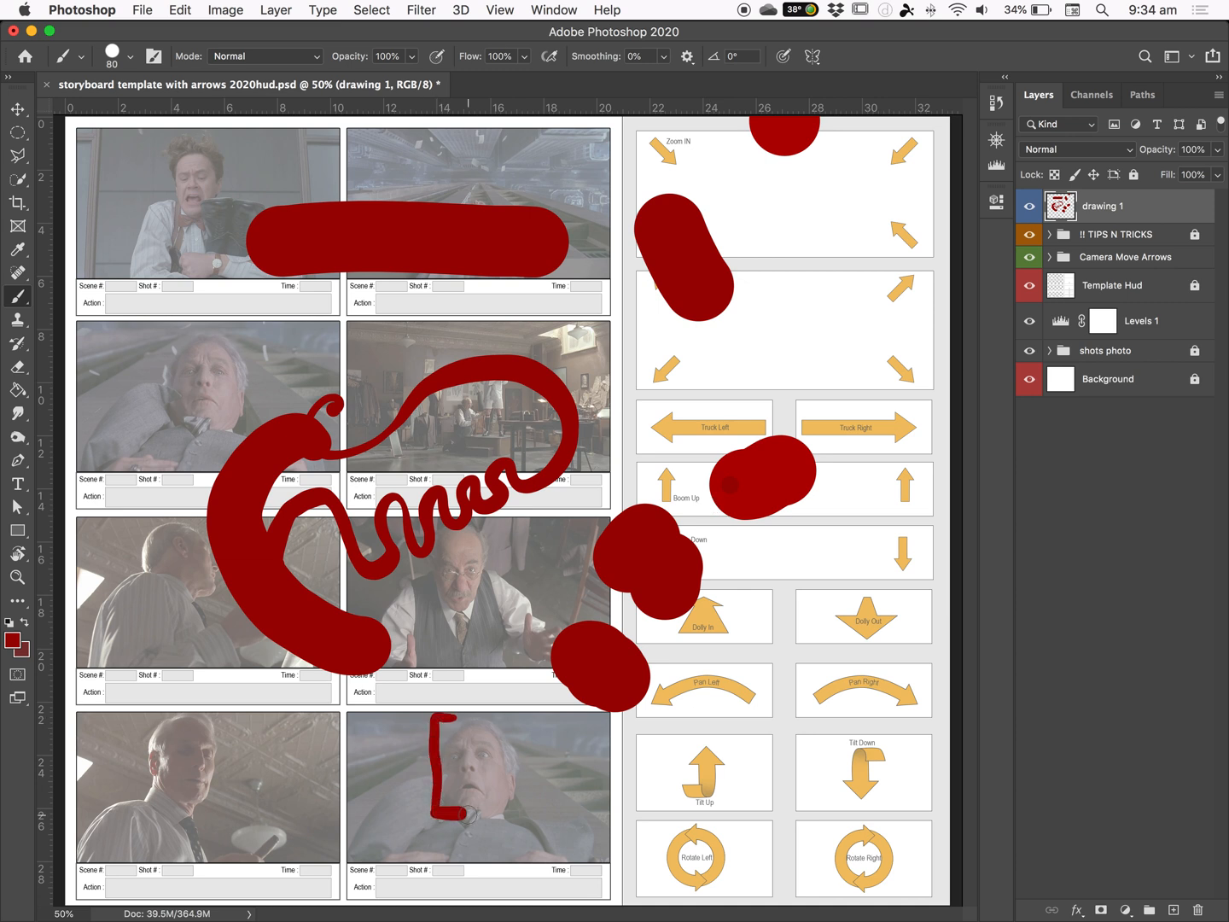
{"action": "mouse_move", "coordinate": [549, 717]}
{"action": "left_mouse_down"}
{"action": "mouse_move", "coordinate": [572, 766]}
{"action": "mouse_move", "coordinate": [542, 826]}
{"action": "left_mouse_up"}
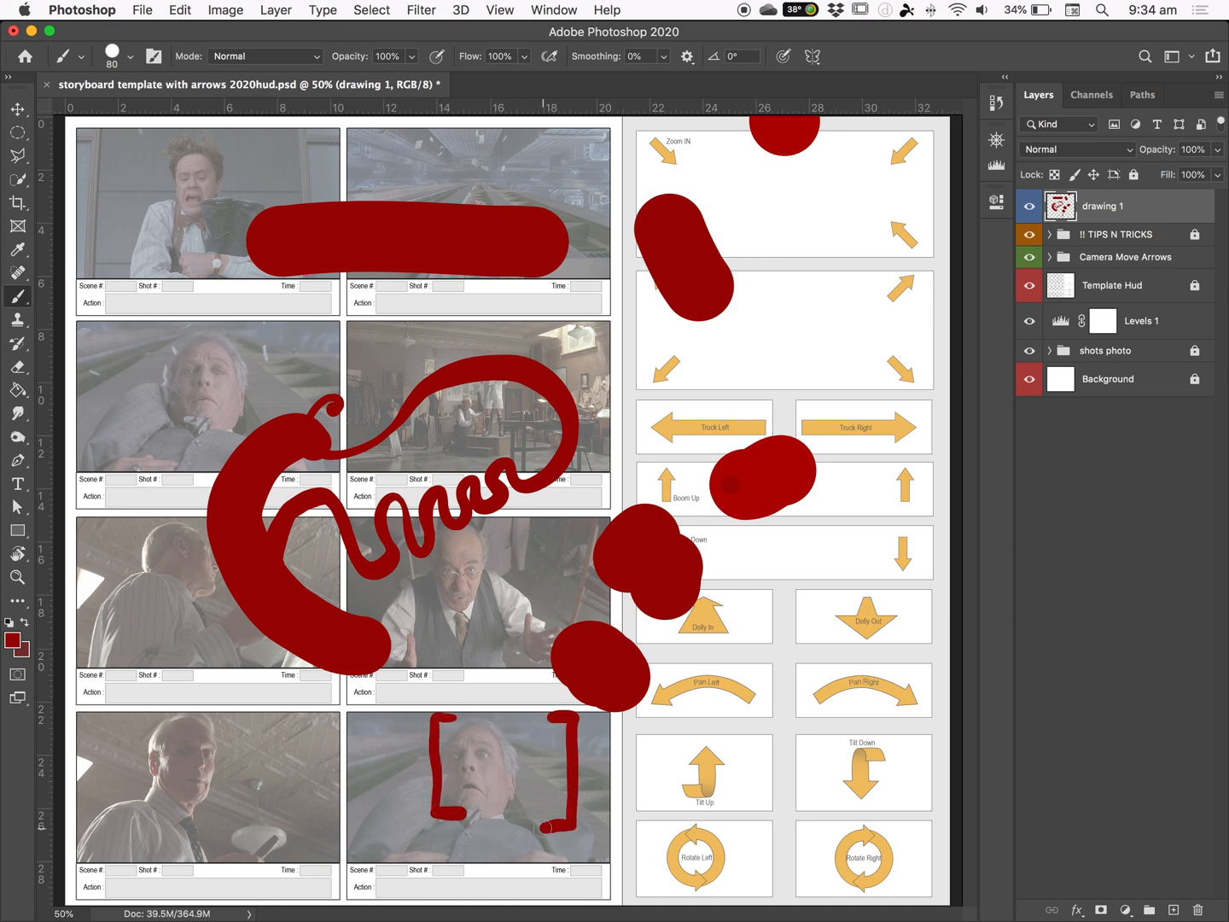
{"action": "left_click_drag", "start_coordinate": [376, 758], "coordinate": [401, 759]}
{"action": "left_click_drag", "start_coordinate": [596, 757], "coordinate": [641, 756]}
{"action": "left_click_drag", "start_coordinate": [622, 734], "coordinate": [622, 784]}
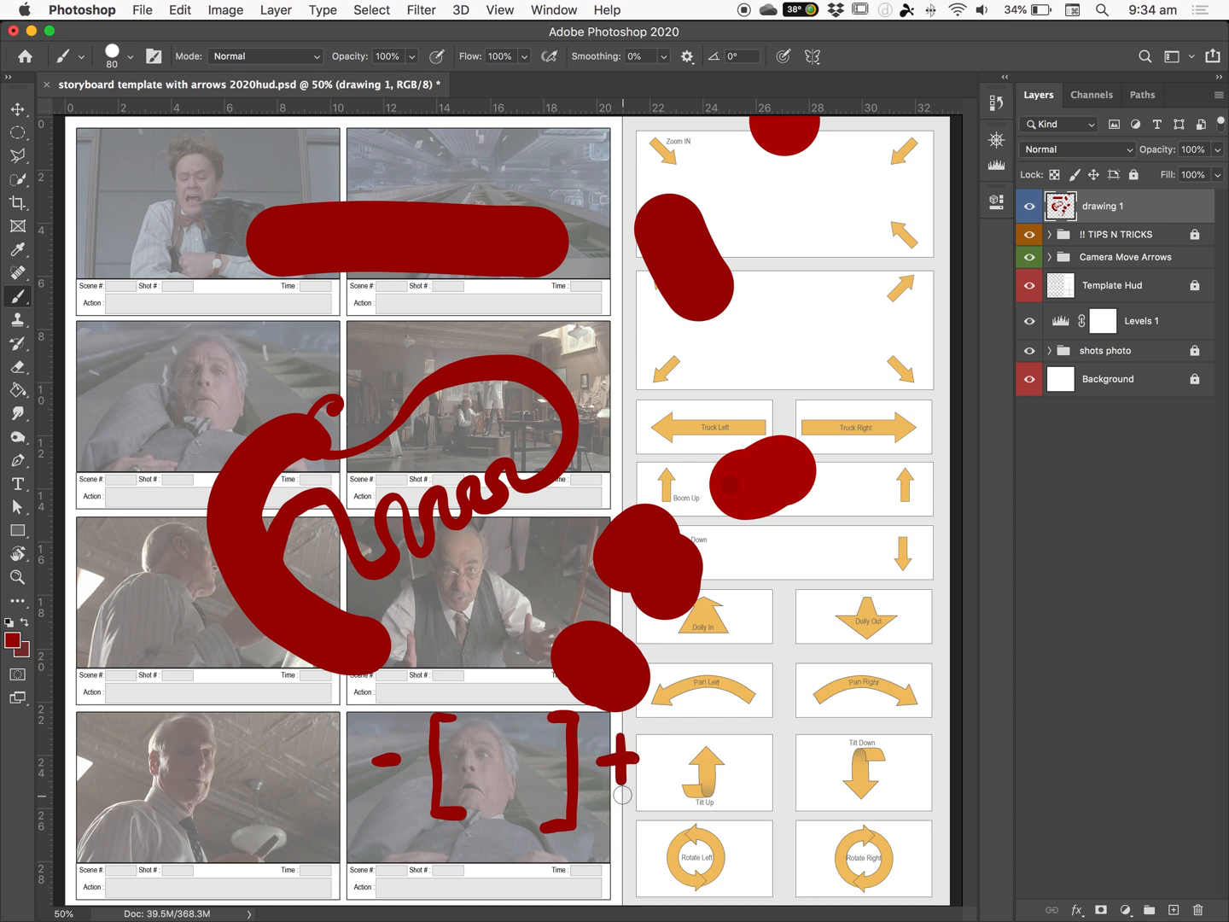
{"action": "mouse_move", "coordinate": [226, 723]}
{"action": "left_mouse_down"}
{"action": "mouse_move", "coordinate": [248, 737]}
{"action": "mouse_move", "coordinate": [230, 757]}
{"action": "left_mouse_up"}
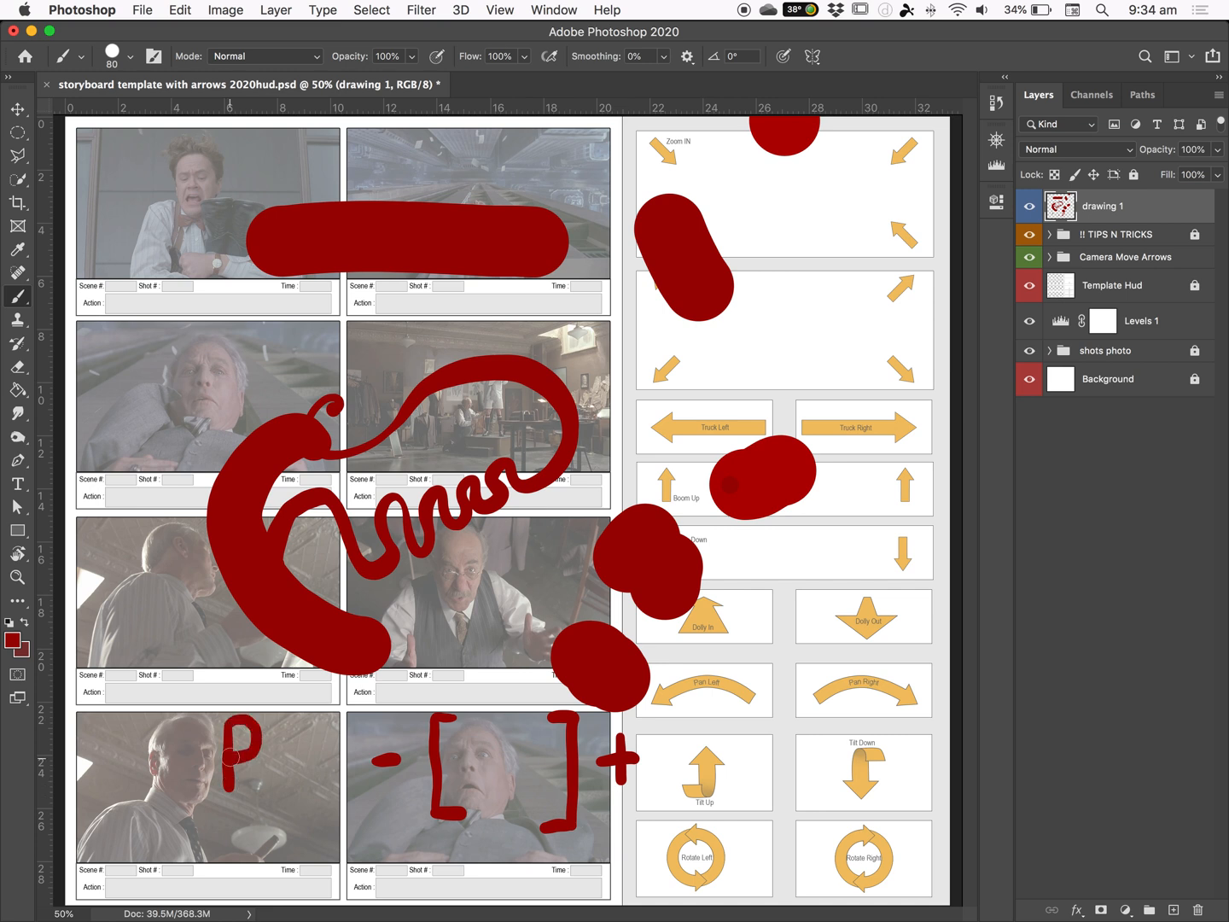
- Enlarge the brush and paint a thick test stroke over the Tilt Down and Rotate Right panels
{"action": "key", "text": "bracketright"}
{"action": "key", "text": "bracketright"}
{"action": "key", "text": "bracketright"}
{"action": "key", "text": "bracketright"}
{"action": "left_click_drag", "start_coordinate": [898, 875], "coordinate": [880, 787]}
- Enlarge the brush to 1500 px and shrink it back to 150 px
{"action": "key", "text": "bracketright"}
{"action": "key", "text": "bracketright"}
{"action": "key", "text": "bracketright"}
{"action": "key", "text": "bracketright"}
{"action": "key", "text": "bracketright"}
{"action": "key", "text": "bracketright"}
{"action": "key", "text": "bracketright"}
{"action": "key", "text": "bracketright"}
{"action": "key", "text": "bracketright"}
{"action": "key", "text": "bracketright"}
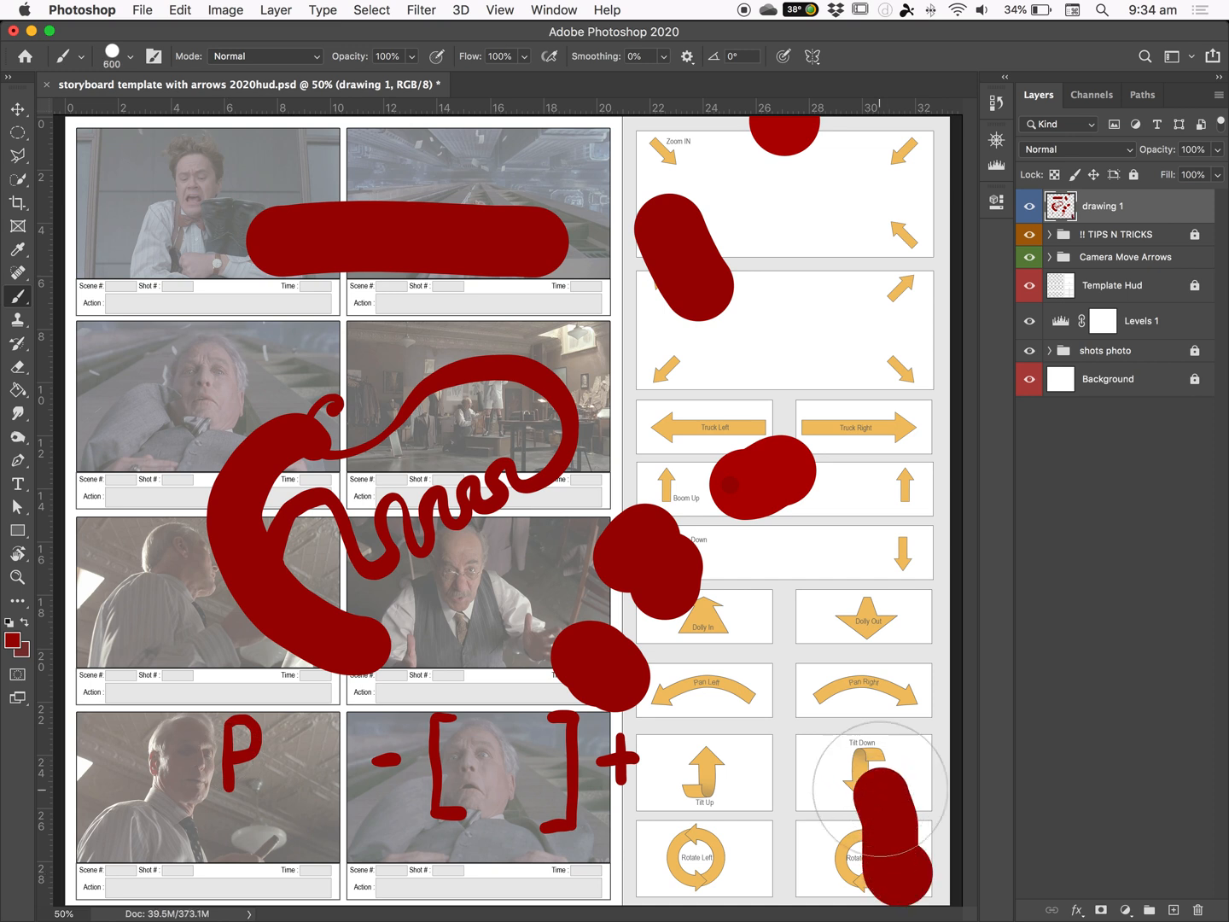
{"action": "key", "text": "bracketleft"}
{"action": "key", "text": "bracketleft"}
{"action": "key", "text": "bracketleft"}
{"action": "key", "text": "bracketleft"}
{"action": "key", "text": "bracketleft"}
{"action": "key", "text": "bracketleft"}
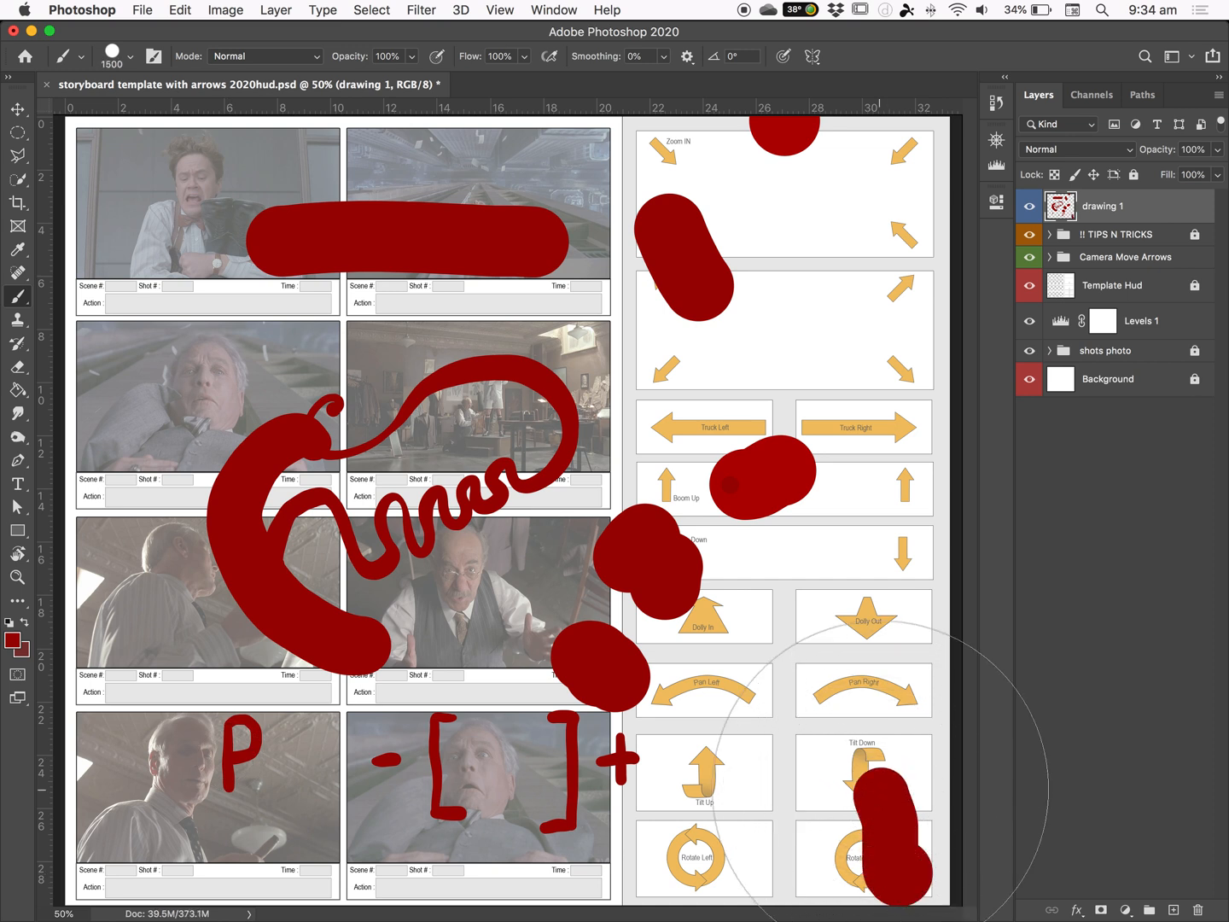
{"action": "key", "text": "bracketleft"}
{"action": "key", "text": "bracketleft"}
{"action": "key", "text": "bracketleft"}
{"action": "key", "text": "bracketleft"}
{"action": "key", "text": "bracketleft"}
{"action": "key", "text": "bracketleft"}
{"action": "key", "text": "bracketleft"}
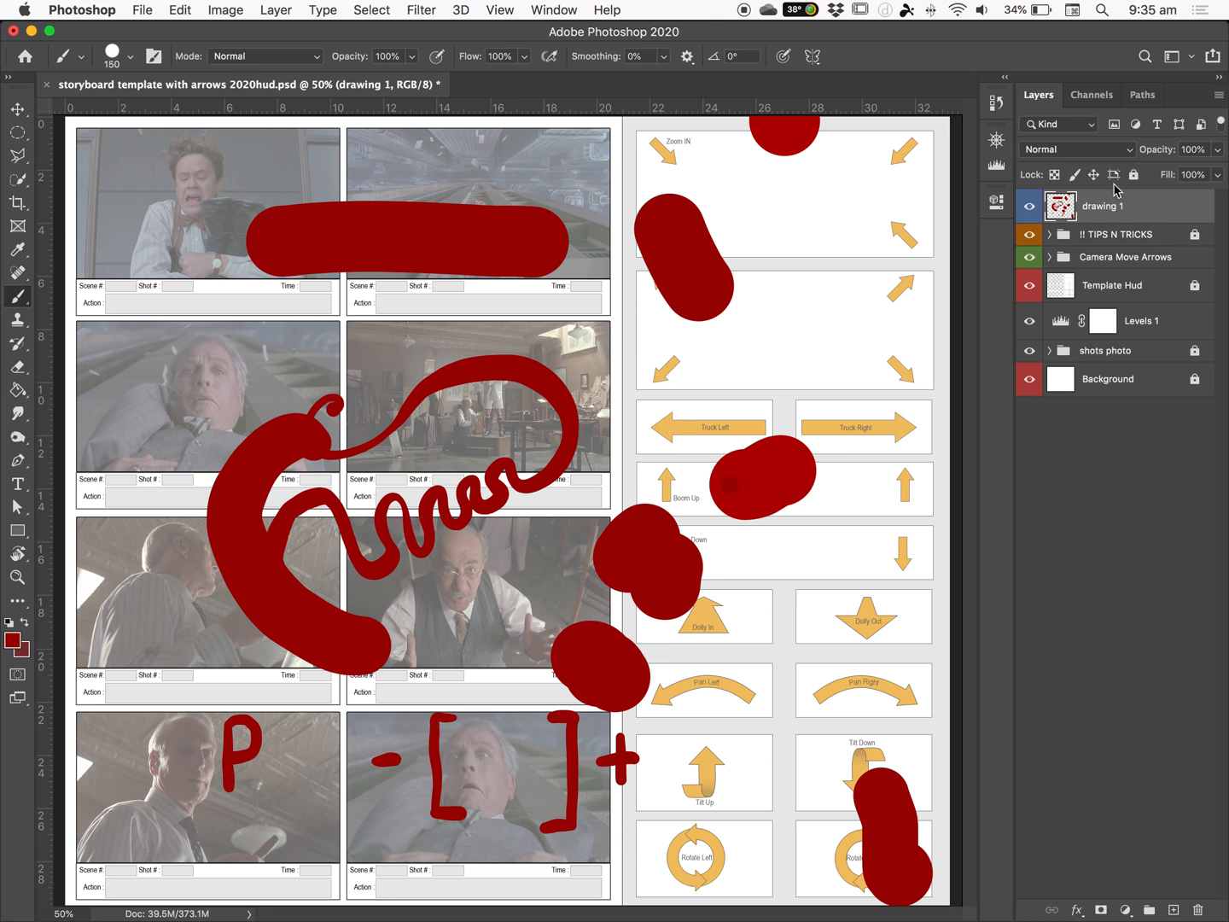
- Delete the drawing 1 layer and add a new empty layer at the top of the layer stack
{"action": "mouse_move", "coordinate": [1136, 216]}
{"action": "left_mouse_down"}
{"action": "mouse_move", "coordinate": [1200, 788]}
{"action": "mouse_move", "coordinate": [1195, 911]}
{"action": "left_mouse_up"}
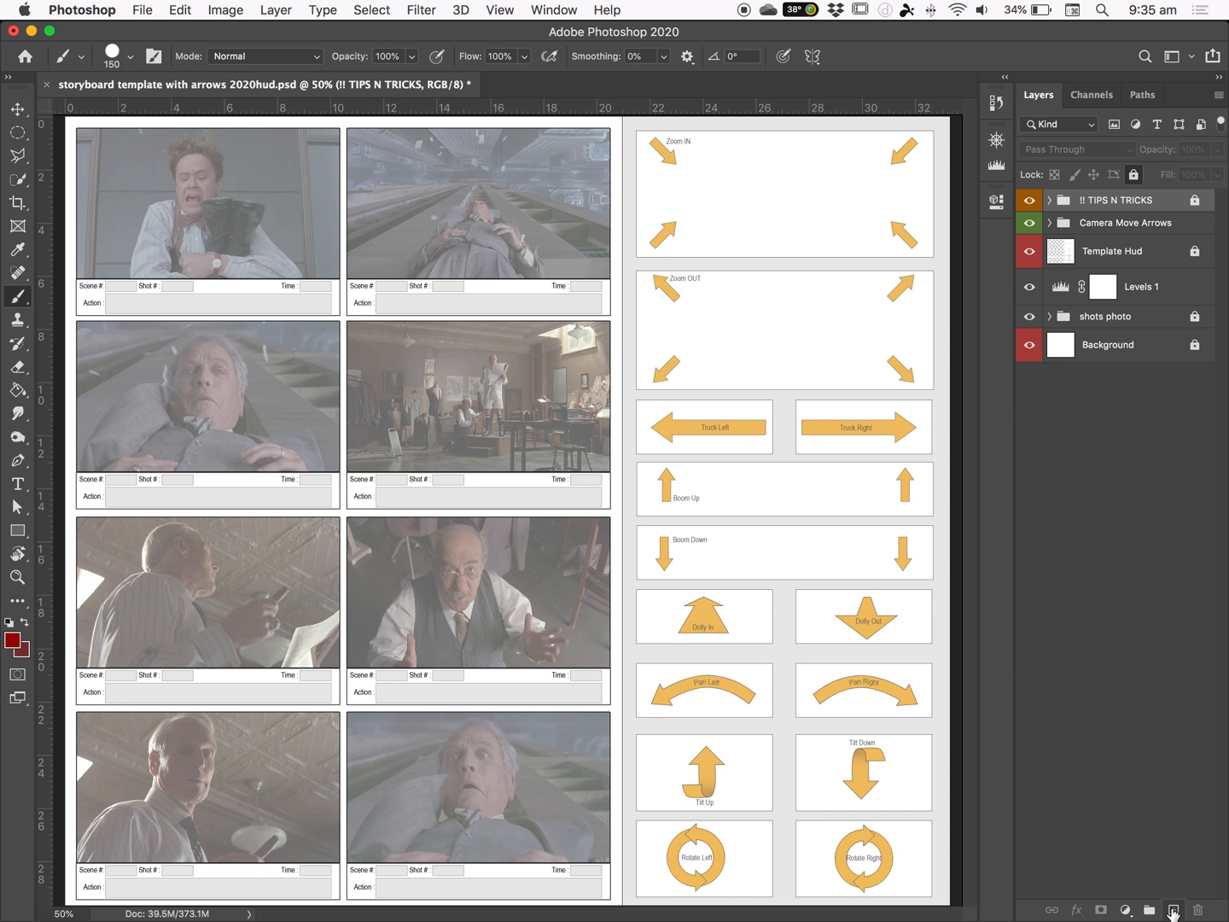
{"action": "left_click", "coordinate": [1173, 911]}
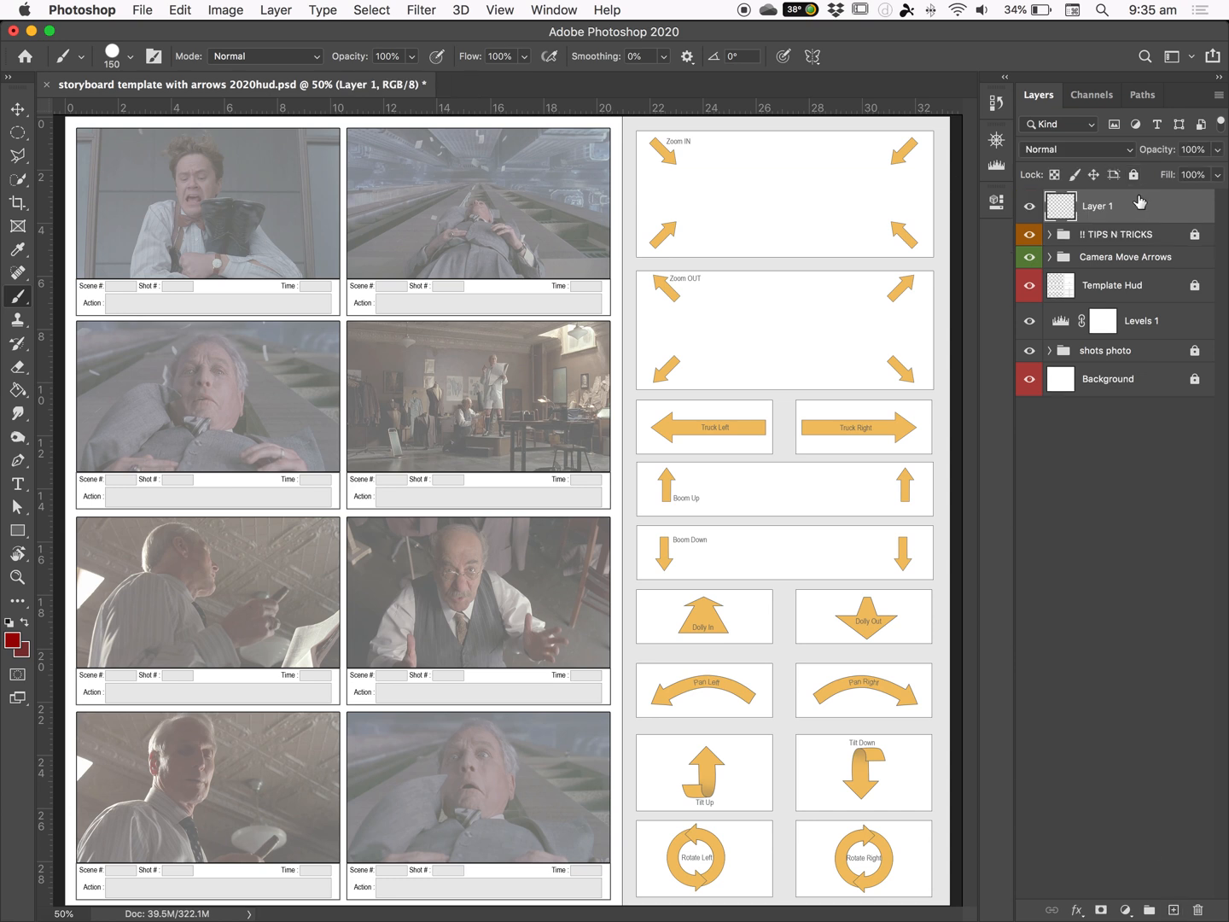
- Choose the Soft Round Pressure Opacity brush and paint a dot and a wavy test stroke over the middle frames and camera-move panels
{"action": "left_click", "coordinate": [111, 57]}
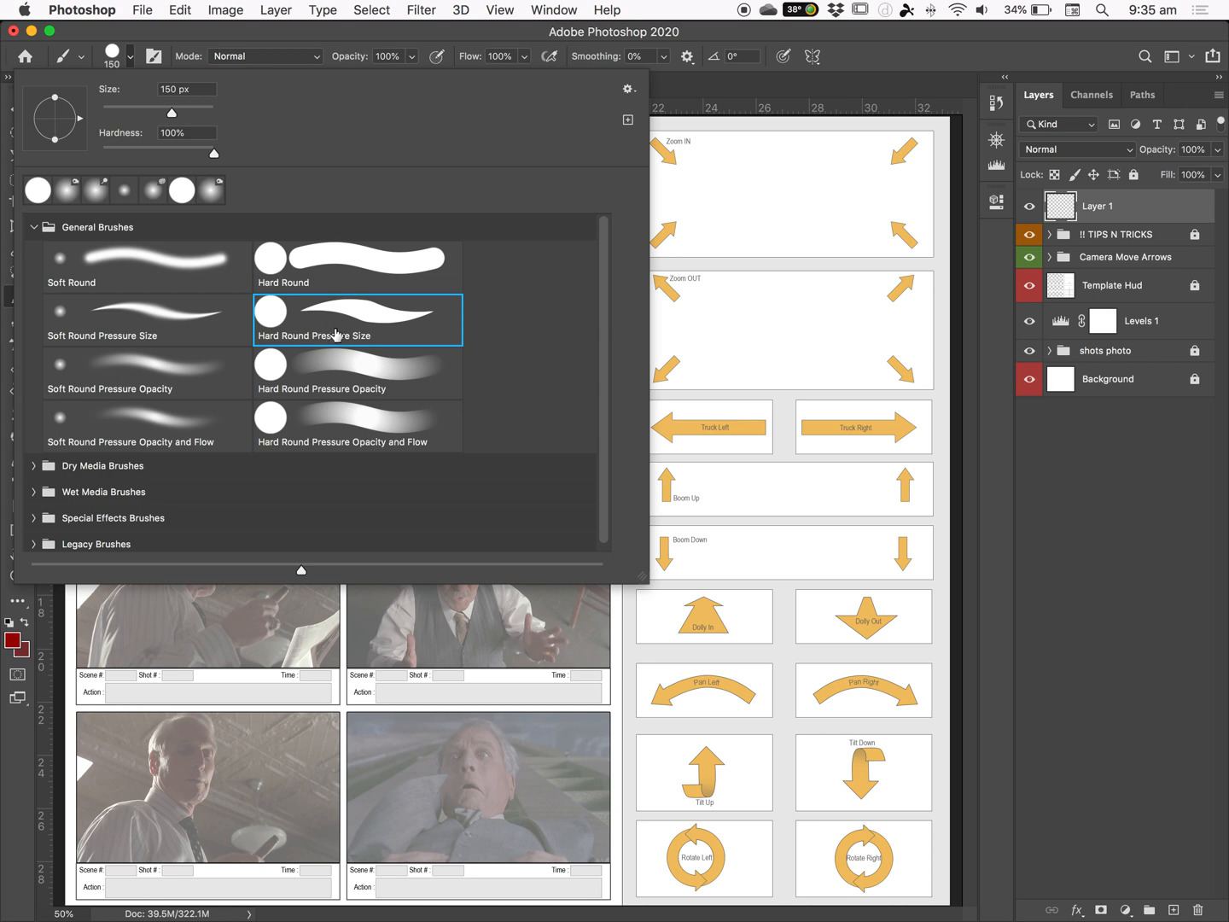
{"action": "left_click", "coordinate": [184, 329]}
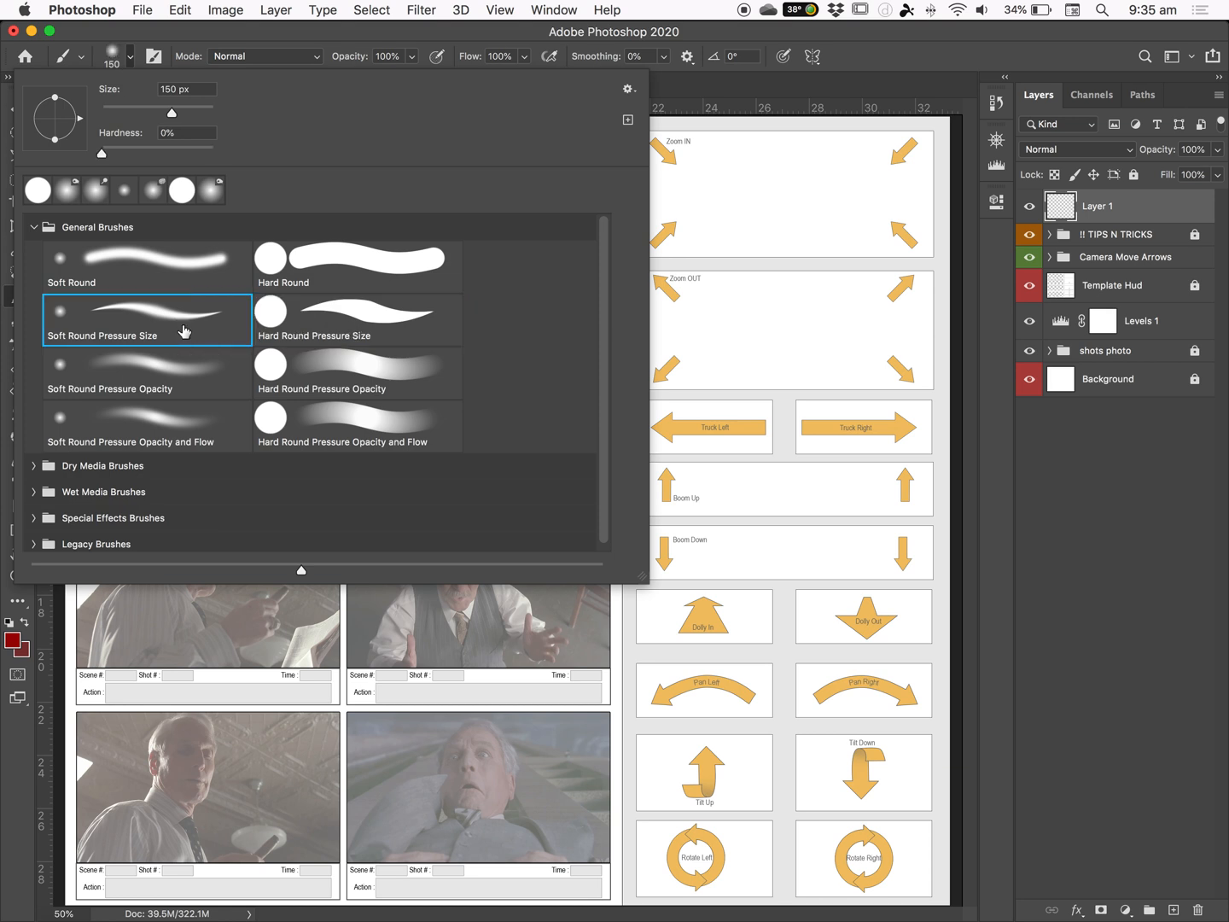
{"action": "left_click", "coordinate": [132, 384]}
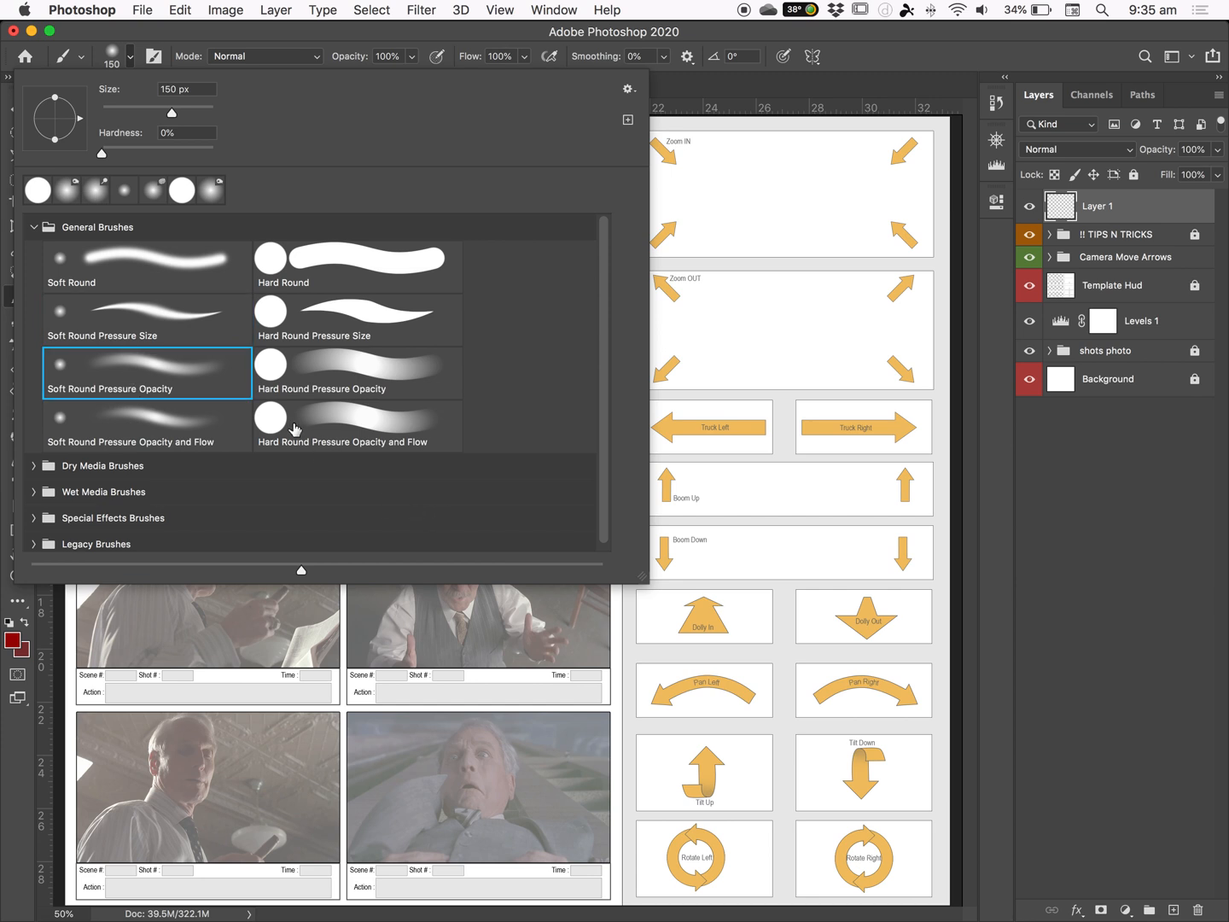
{"action": "left_click", "coordinate": [823, 385]}
{"action": "mouse_move", "coordinate": [319, 432]}
{"action": "left_mouse_down"}
{"action": "mouse_move", "coordinate": [386, 343]}
{"action": "mouse_move", "coordinate": [504, 380]}
{"action": "mouse_move", "coordinate": [642, 320]}
{"action": "mouse_move", "coordinate": [699, 362]}
{"action": "mouse_move", "coordinate": [659, 585]}
{"action": "left_mouse_up"}
- Enlarge the soft brush to 600 px and paint broad strokes of varying pressure over the storyboard frames and camera-move panels
{"action": "key", "text": "bracketright"}
{"action": "key", "text": "bracketright"}
{"action": "key", "text": "bracketright"}
{"action": "key", "text": "bracketright"}
{"action": "key", "text": "bracketright"}
{"action": "mouse_move", "coordinate": [656, 486]}
{"action": "left_mouse_down"}
{"action": "mouse_move", "coordinate": [636, 466]}
{"action": "mouse_move", "coordinate": [517, 544]}
{"action": "mouse_move", "coordinate": [282, 588]}
{"action": "mouse_move", "coordinate": [512, 502]}
{"action": "mouse_move", "coordinate": [861, 518]}
{"action": "mouse_move", "coordinate": [907, 338]}
{"action": "left_mouse_up"}
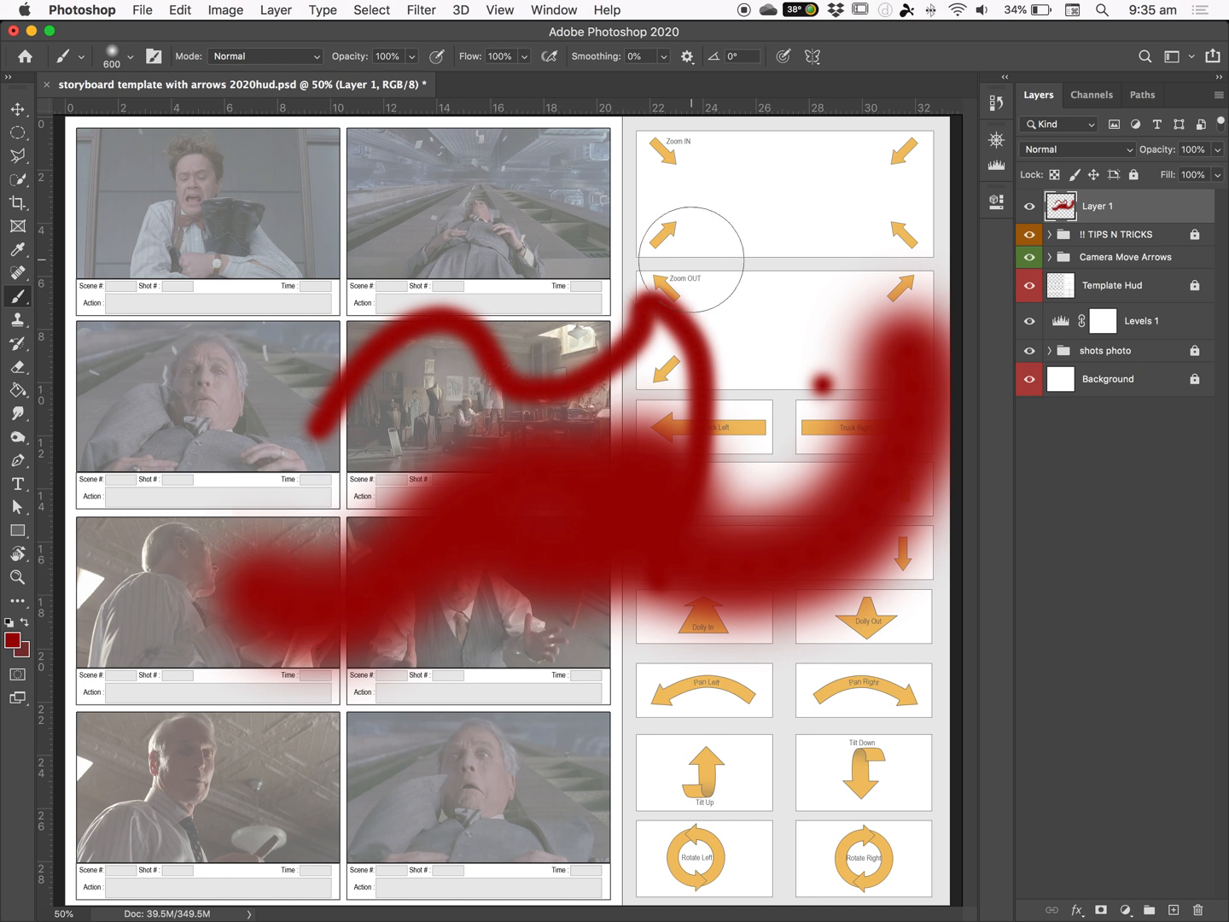
{"action": "mouse_move", "coordinate": [809, 455]}
{"action": "left_mouse_down"}
{"action": "mouse_move", "coordinate": [656, 395]}
{"action": "mouse_move", "coordinate": [634, 352]}
{"action": "left_mouse_up"}
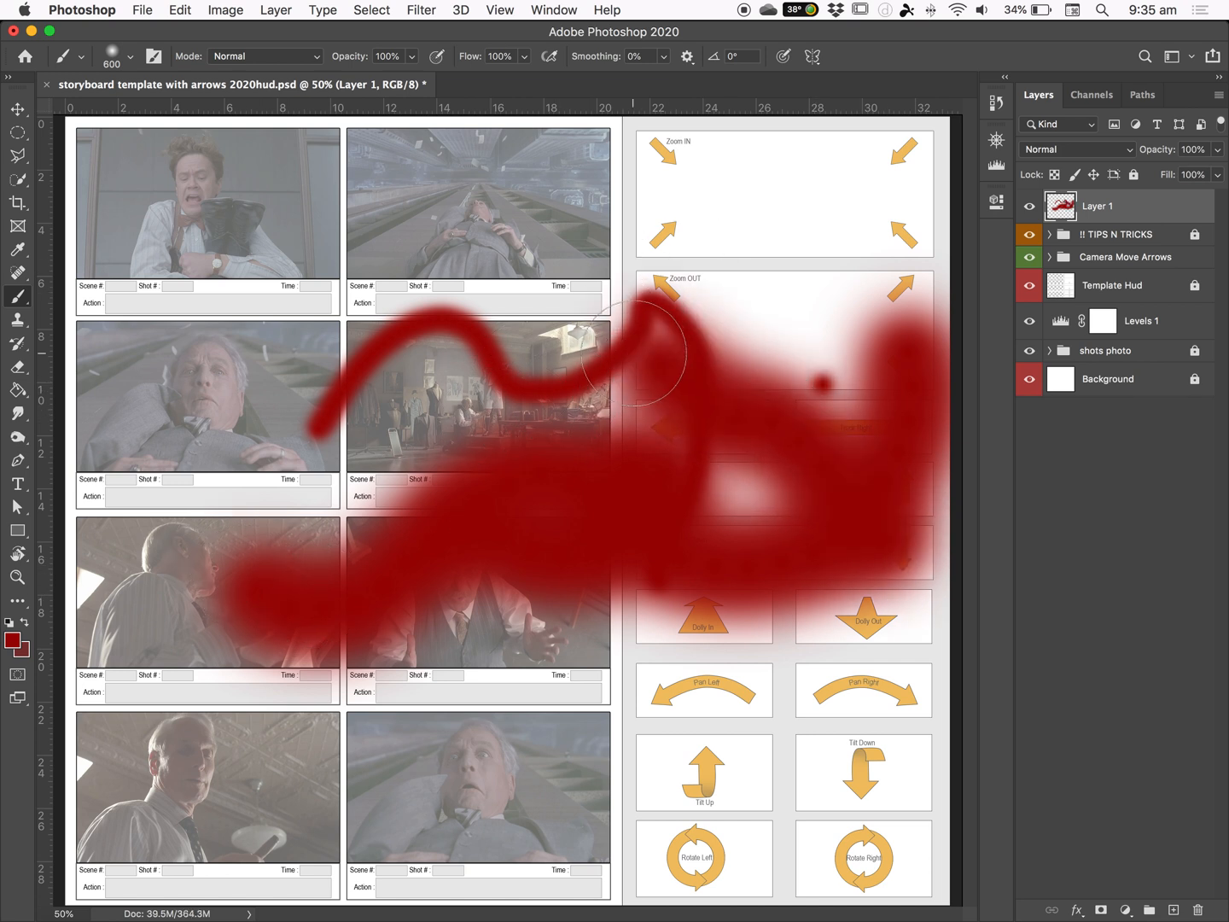
{"action": "mouse_move", "coordinate": [547, 257]}
{"action": "left_mouse_down"}
{"action": "mouse_move", "coordinate": [646, 199]}
{"action": "mouse_move", "coordinate": [674, 196]}
{"action": "left_mouse_up"}
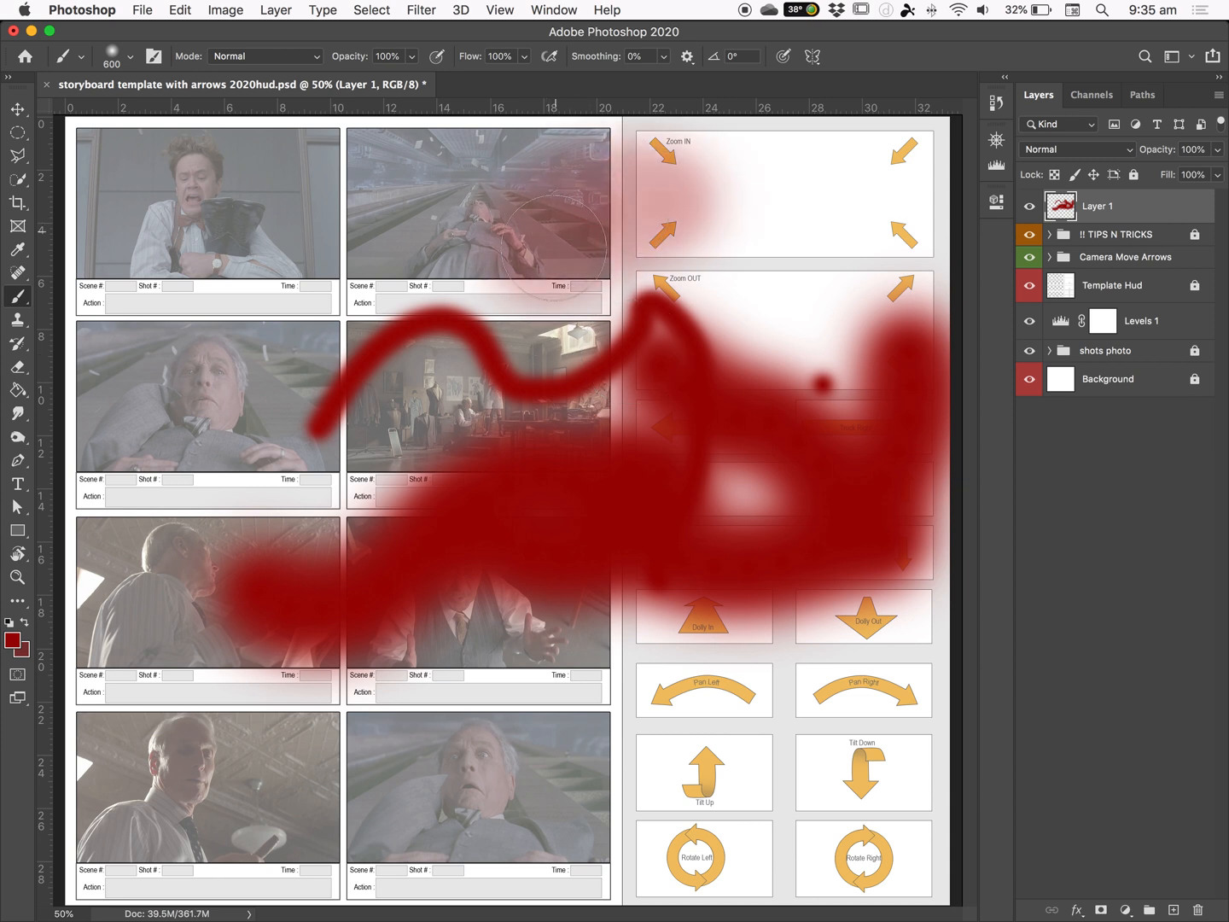
{"action": "mouse_move", "coordinate": [558, 230]}
{"action": "left_mouse_down"}
{"action": "mouse_move", "coordinate": [601, 217]}
{"action": "mouse_move", "coordinate": [588, 234]}
{"action": "mouse_move", "coordinate": [506, 197]}
{"action": "mouse_move", "coordinate": [404, 222]}
{"action": "mouse_move", "coordinate": [314, 317]}
{"action": "mouse_move", "coordinate": [401, 203]}
{"action": "mouse_move", "coordinate": [273, 321]}
{"action": "mouse_move", "coordinate": [253, 390]}
{"action": "mouse_move", "coordinate": [320, 251]}
{"action": "mouse_move", "coordinate": [218, 457]}
{"action": "mouse_move", "coordinate": [253, 628]}
{"action": "left_mouse_up"}
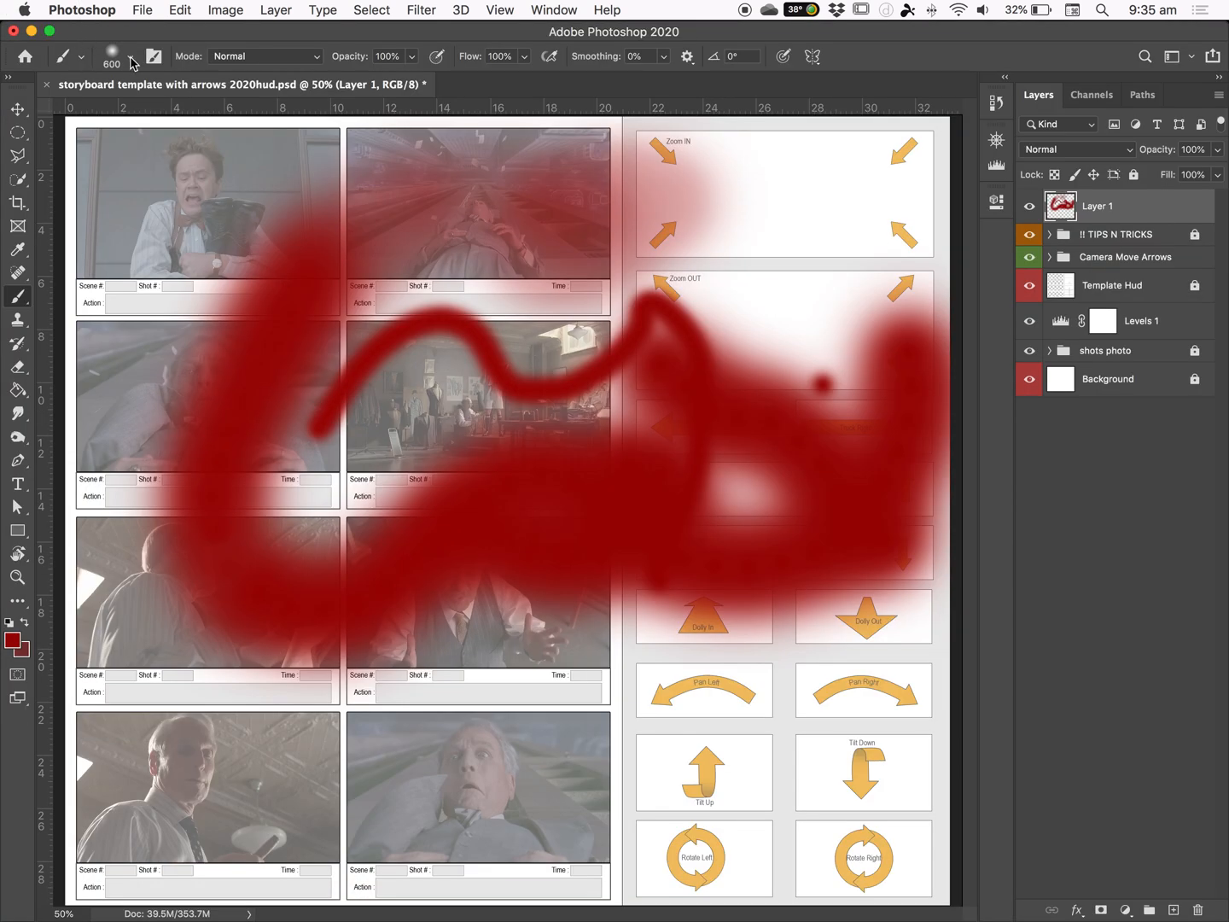
- Paint overlapping test strokes with the Hard Round Pressure Opacity brush over the lower frames and arrows, and inspect its brush settings
{"action": "left_click", "coordinate": [131, 62]}
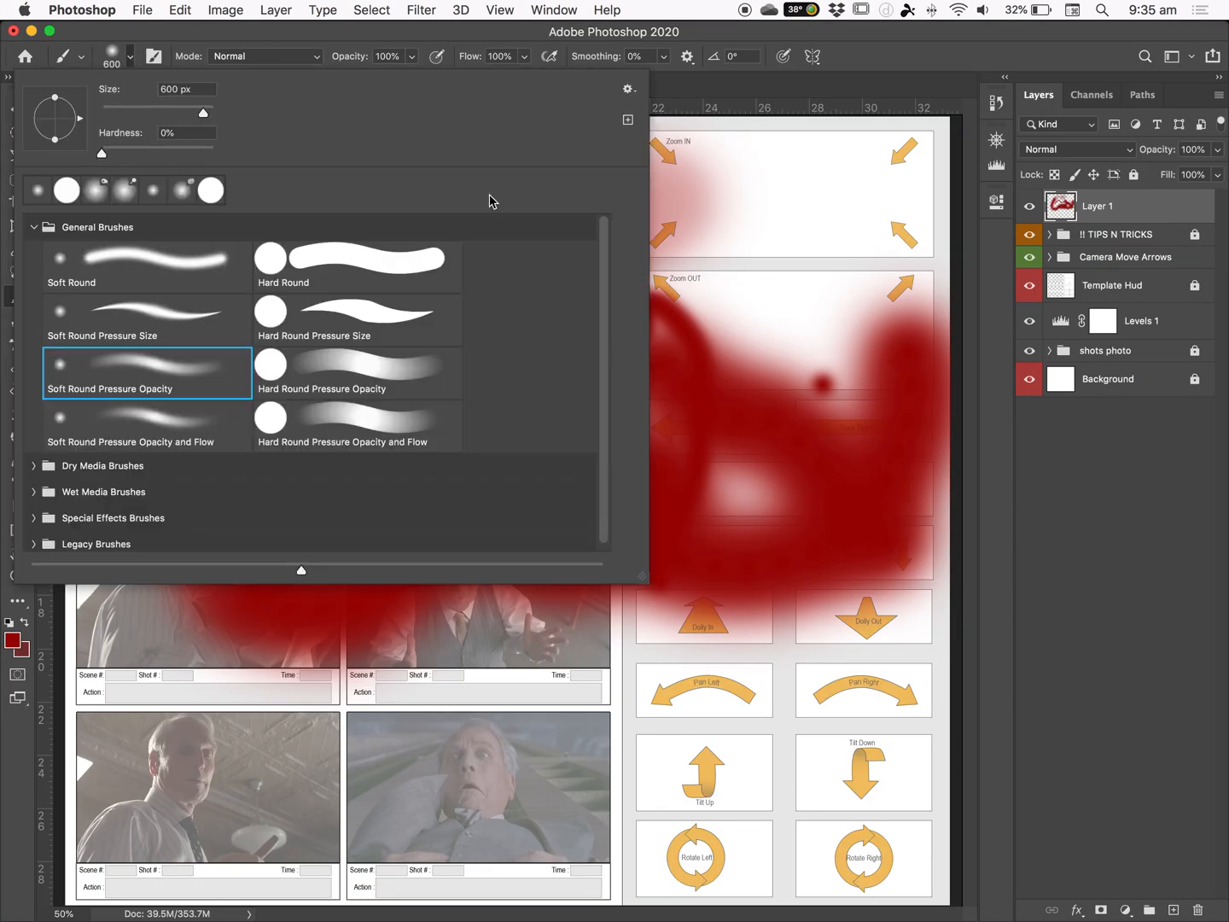
{"action": "left_click", "coordinate": [332, 384]}
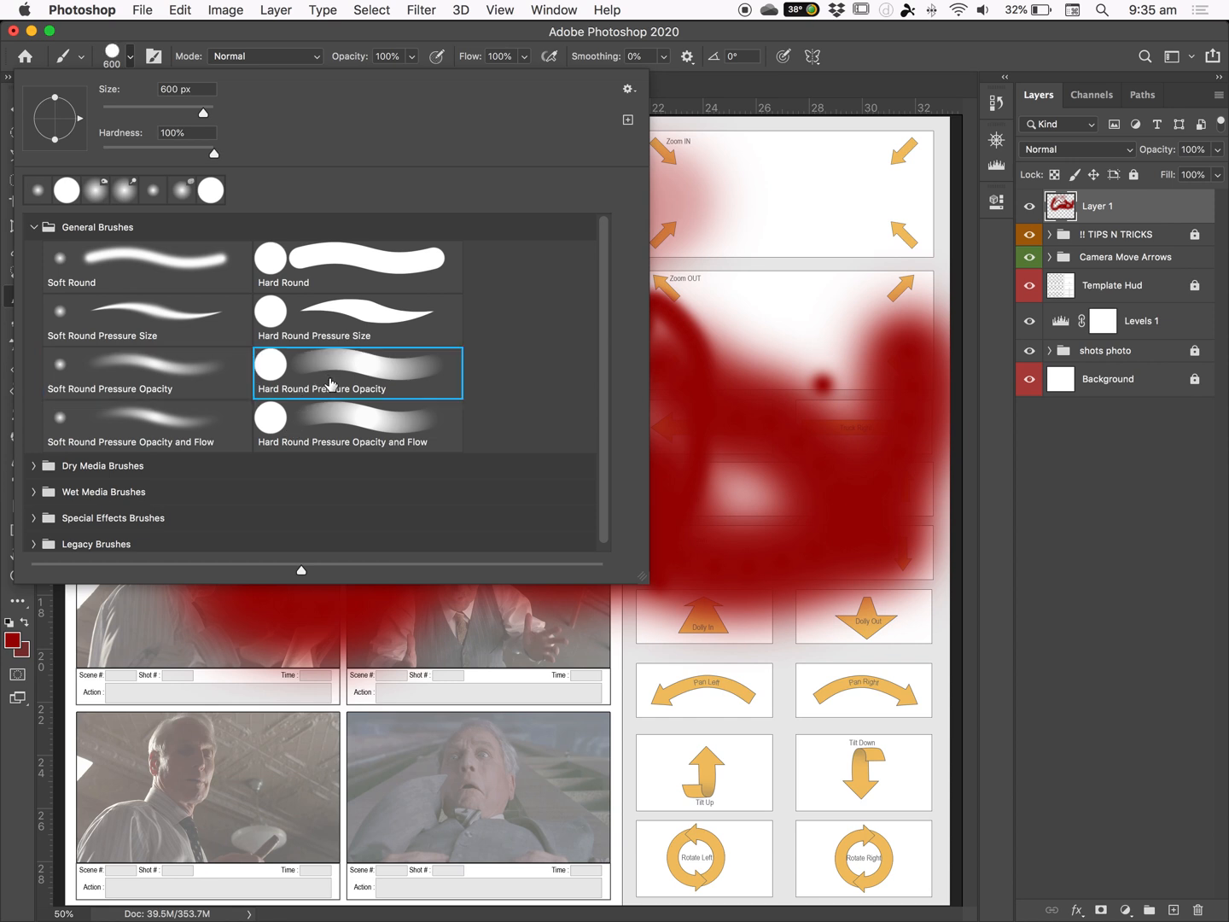
{"action": "left_click", "coordinate": [393, 736]}
{"action": "left_click", "coordinate": [392, 733]}
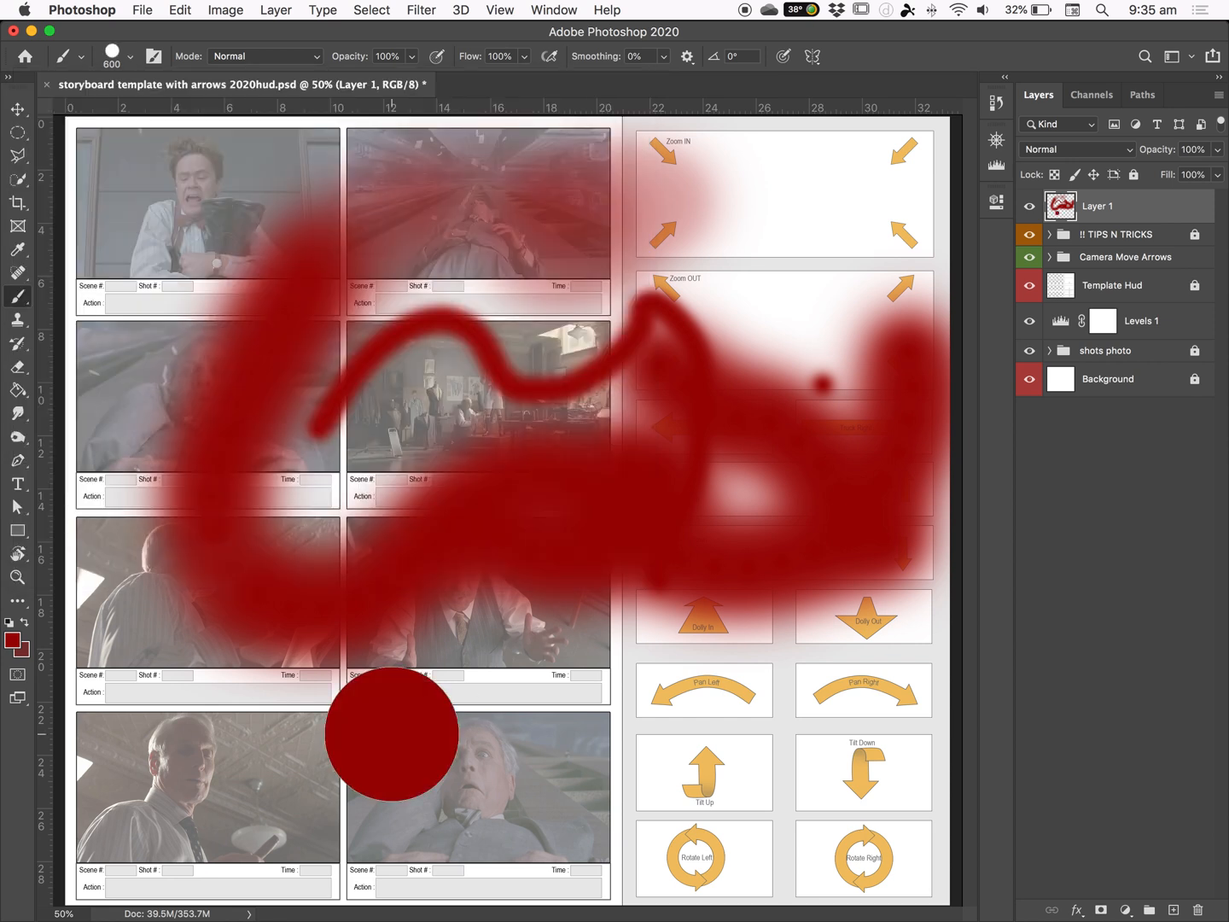
{"action": "mouse_move", "coordinate": [392, 734]}
{"action": "left_mouse_down"}
{"action": "mouse_move", "coordinate": [781, 777]}
{"action": "mouse_move", "coordinate": [752, 721]}
{"action": "mouse_move", "coordinate": [526, 781]}
{"action": "mouse_move", "coordinate": [727, 772]}
{"action": "mouse_move", "coordinate": [819, 751]}
{"action": "mouse_move", "coordinate": [555, 770]}
{"action": "left_mouse_up"}
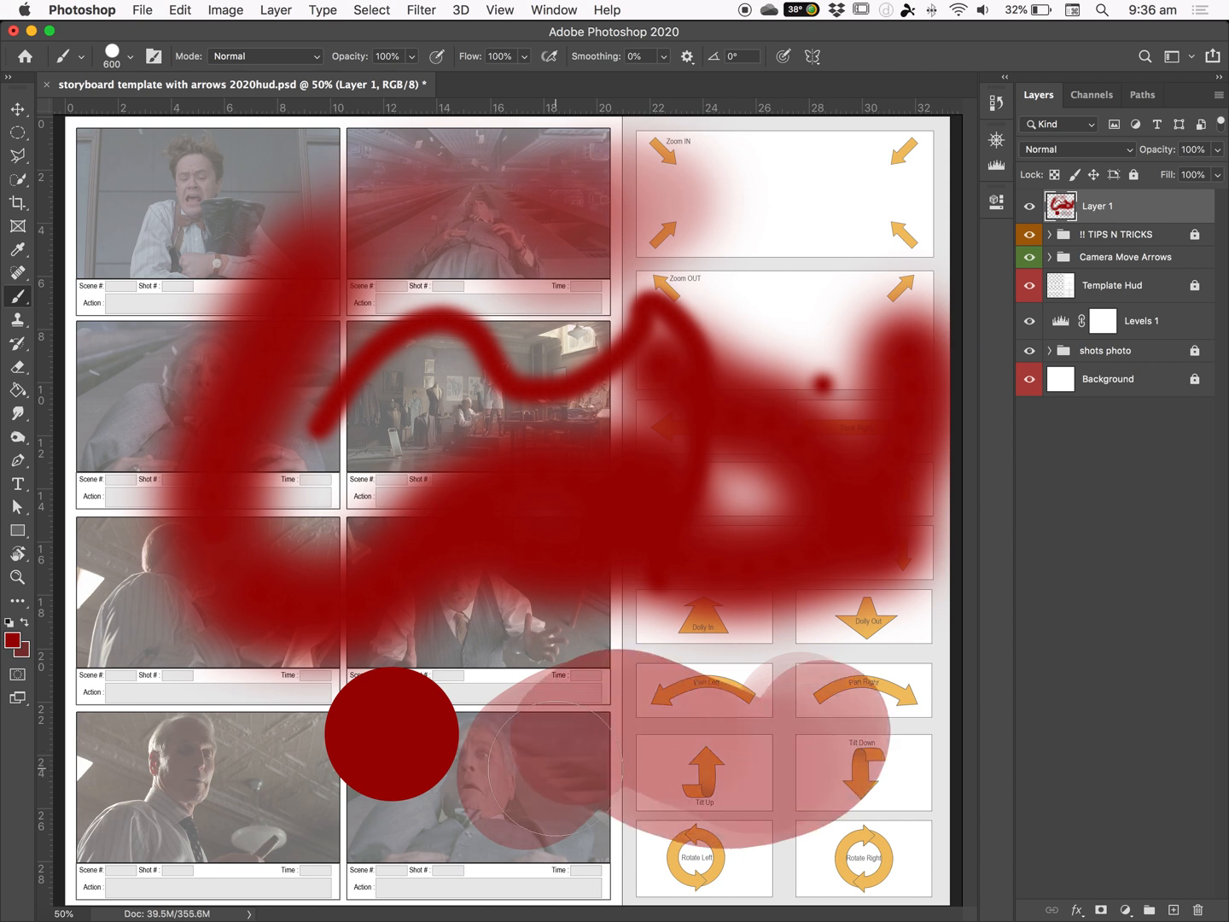
{"action": "left_click", "coordinate": [155, 57]}
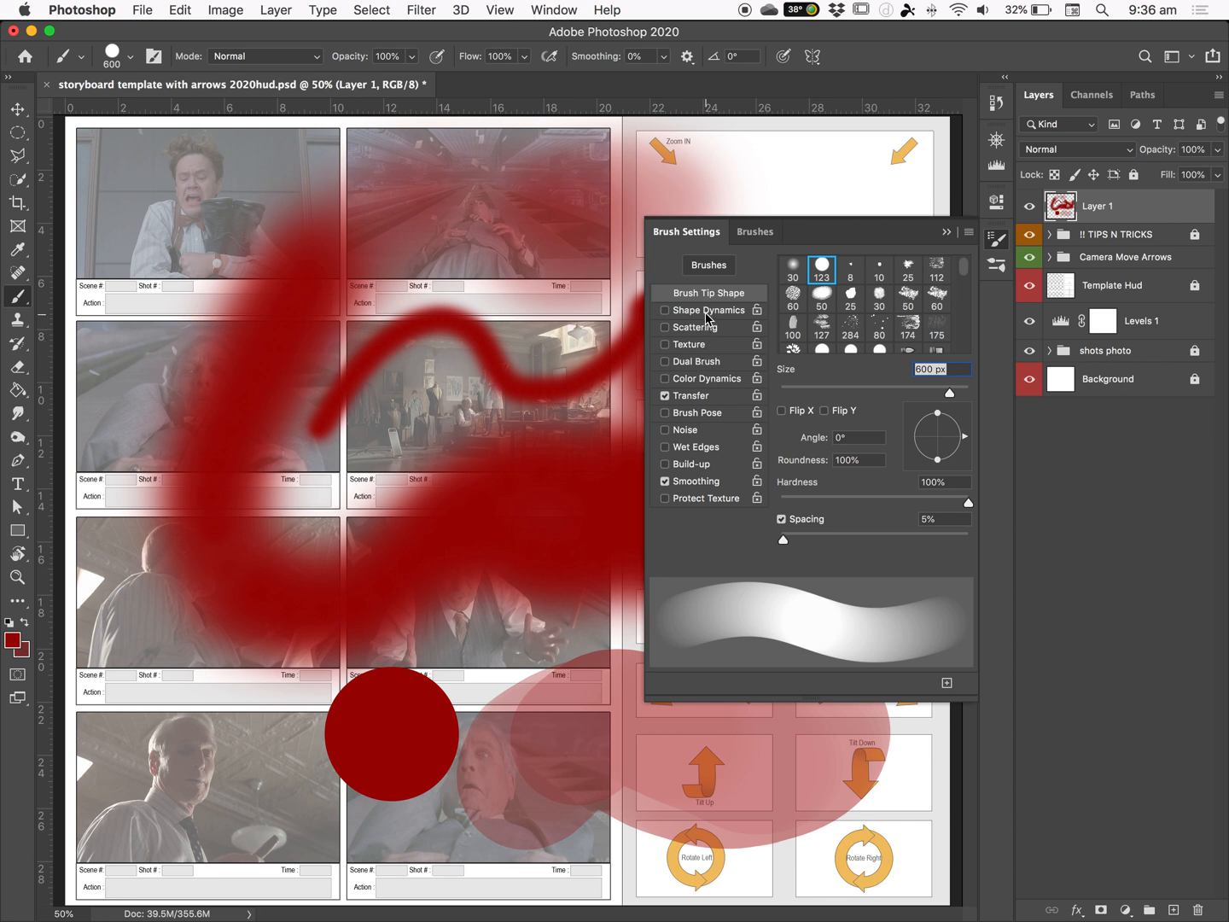
{"action": "left_click", "coordinate": [945, 234]}
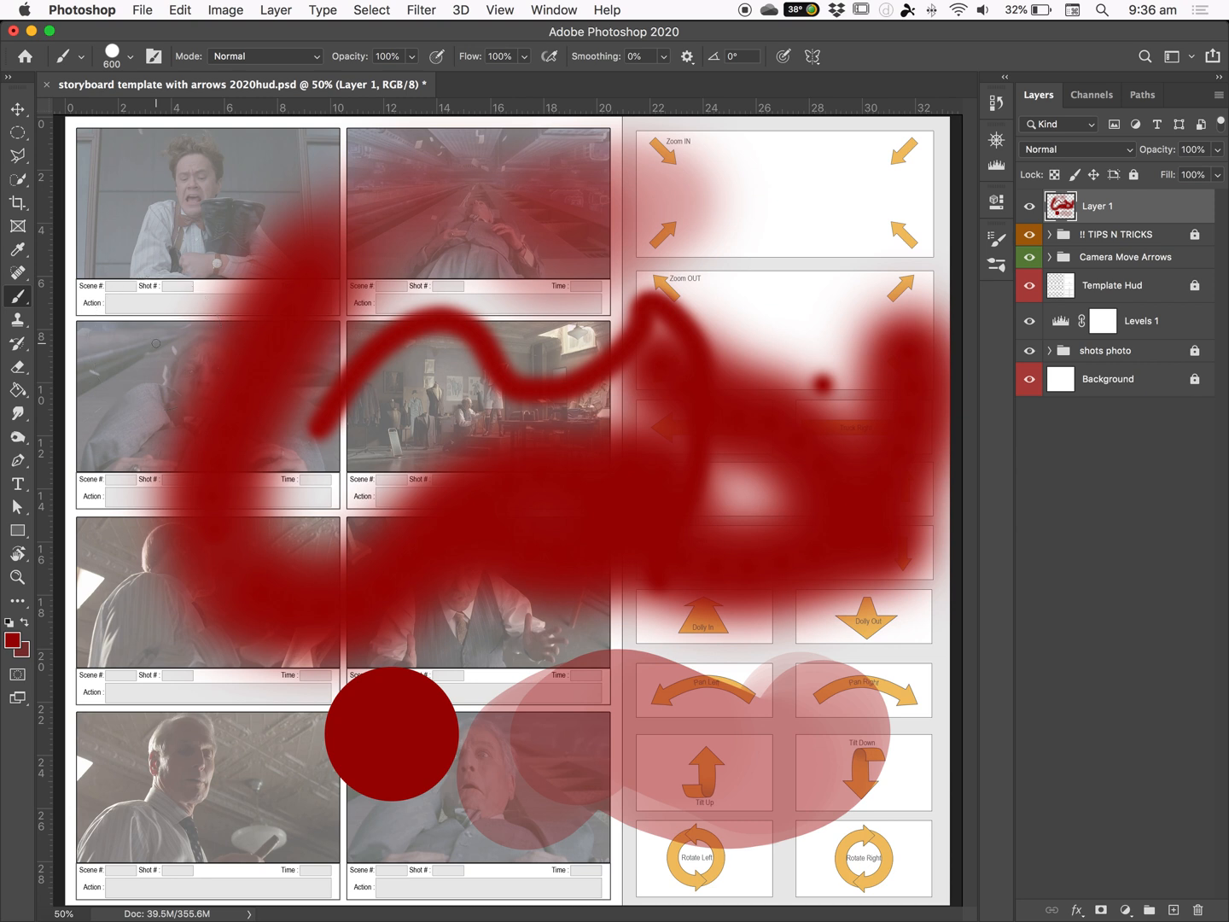
- Switch to the Eraser and give it the Soft Round Pressure Opacity preset
{"action": "key", "text": "e"}
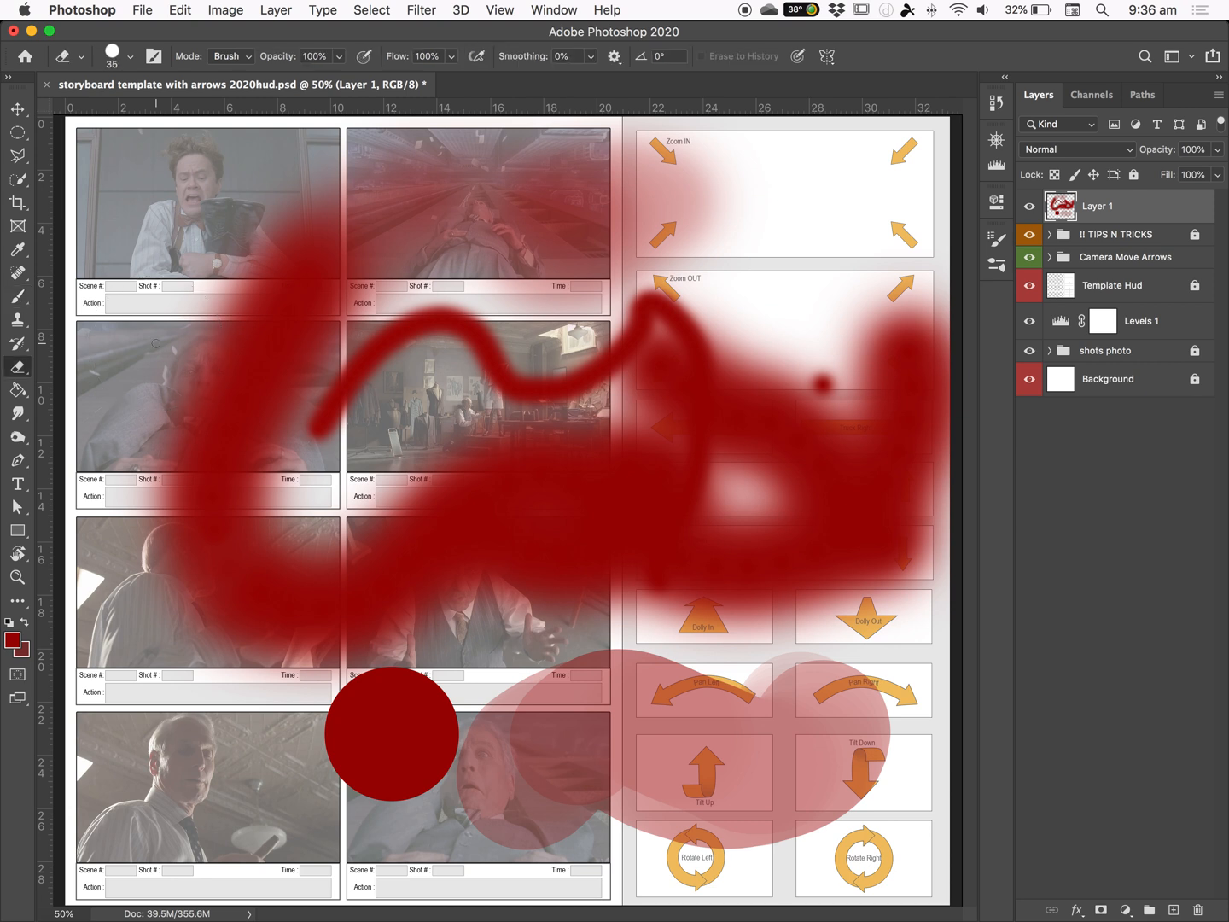
{"action": "right_click", "coordinate": [14, 372]}
{"action": "left_click", "coordinate": [14, 371]}
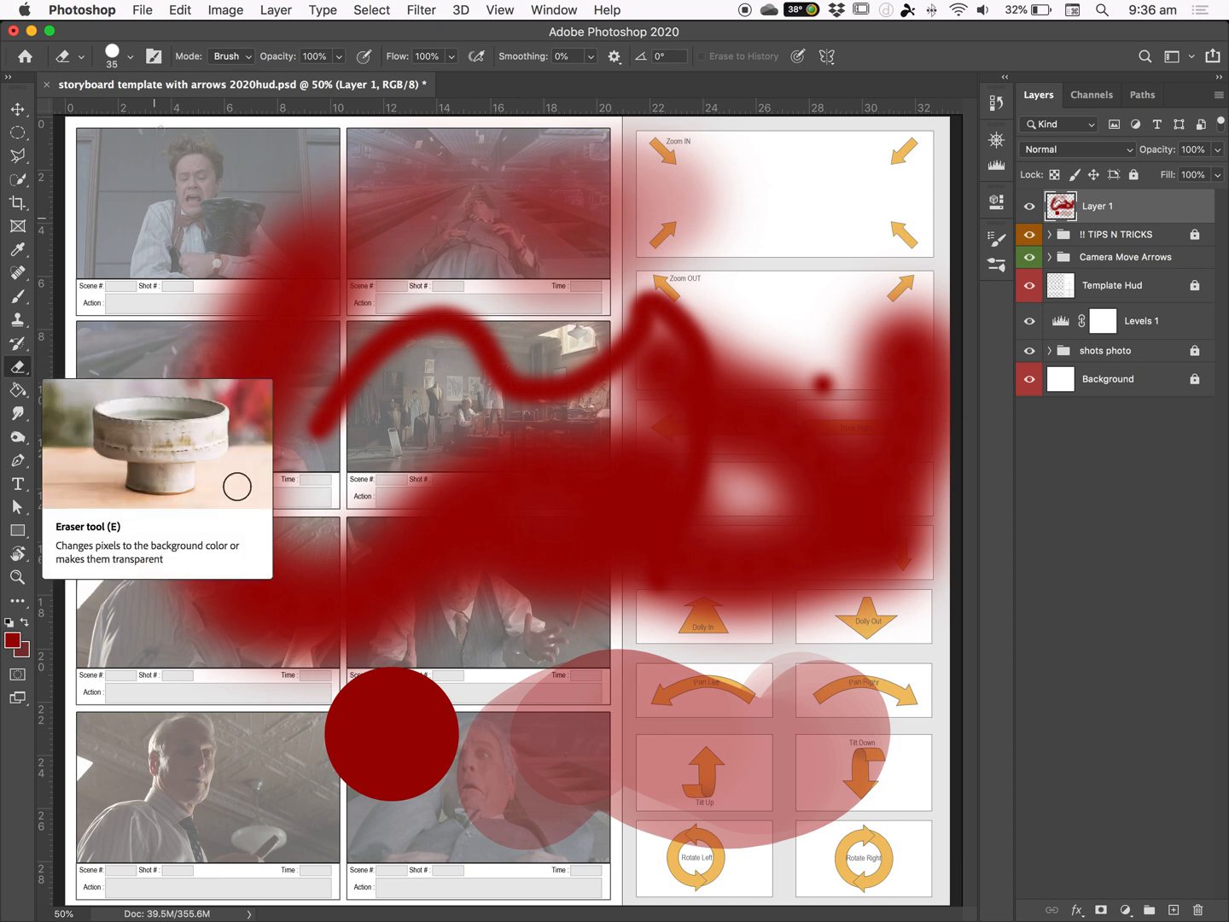
{"action": "left_click", "coordinate": [112, 56]}
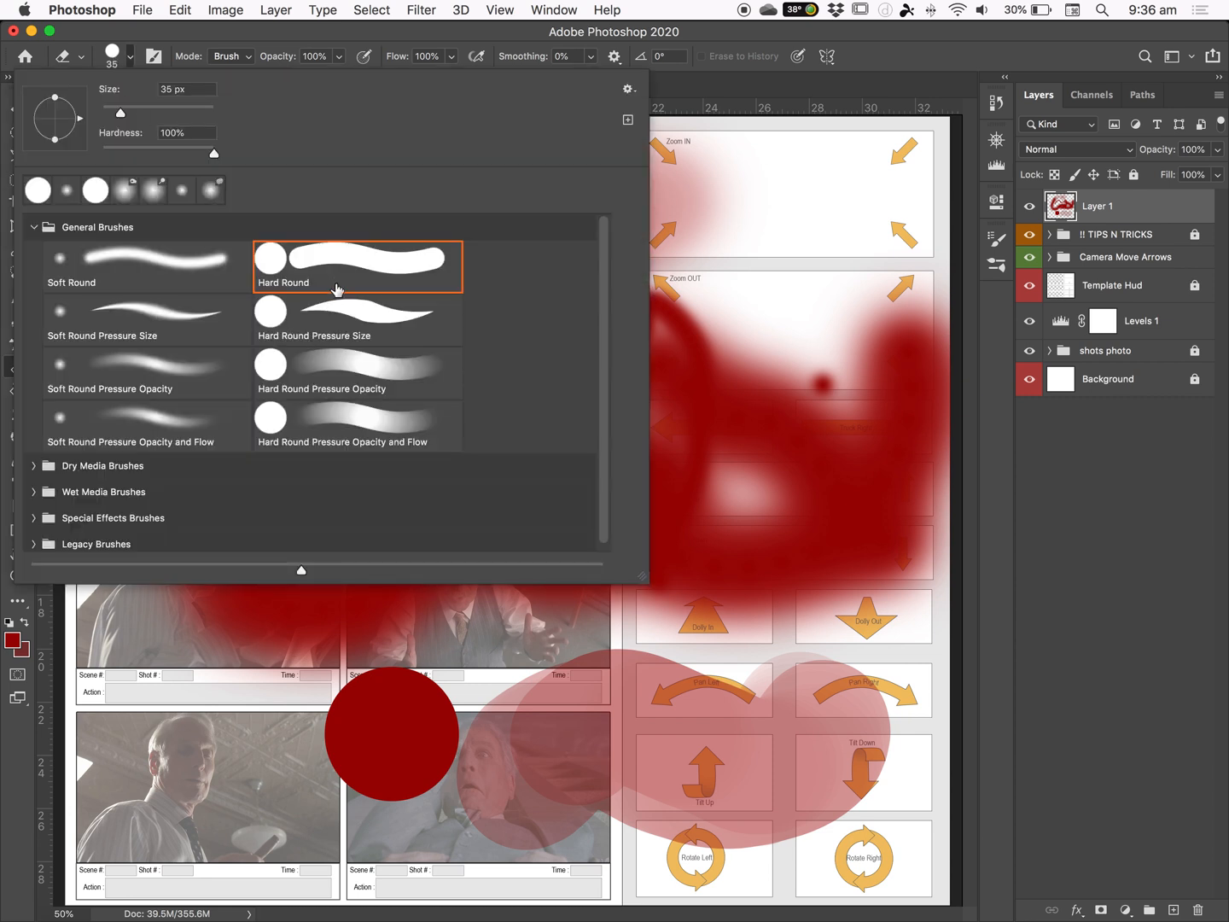
{"action": "left_click", "coordinate": [140, 379]}
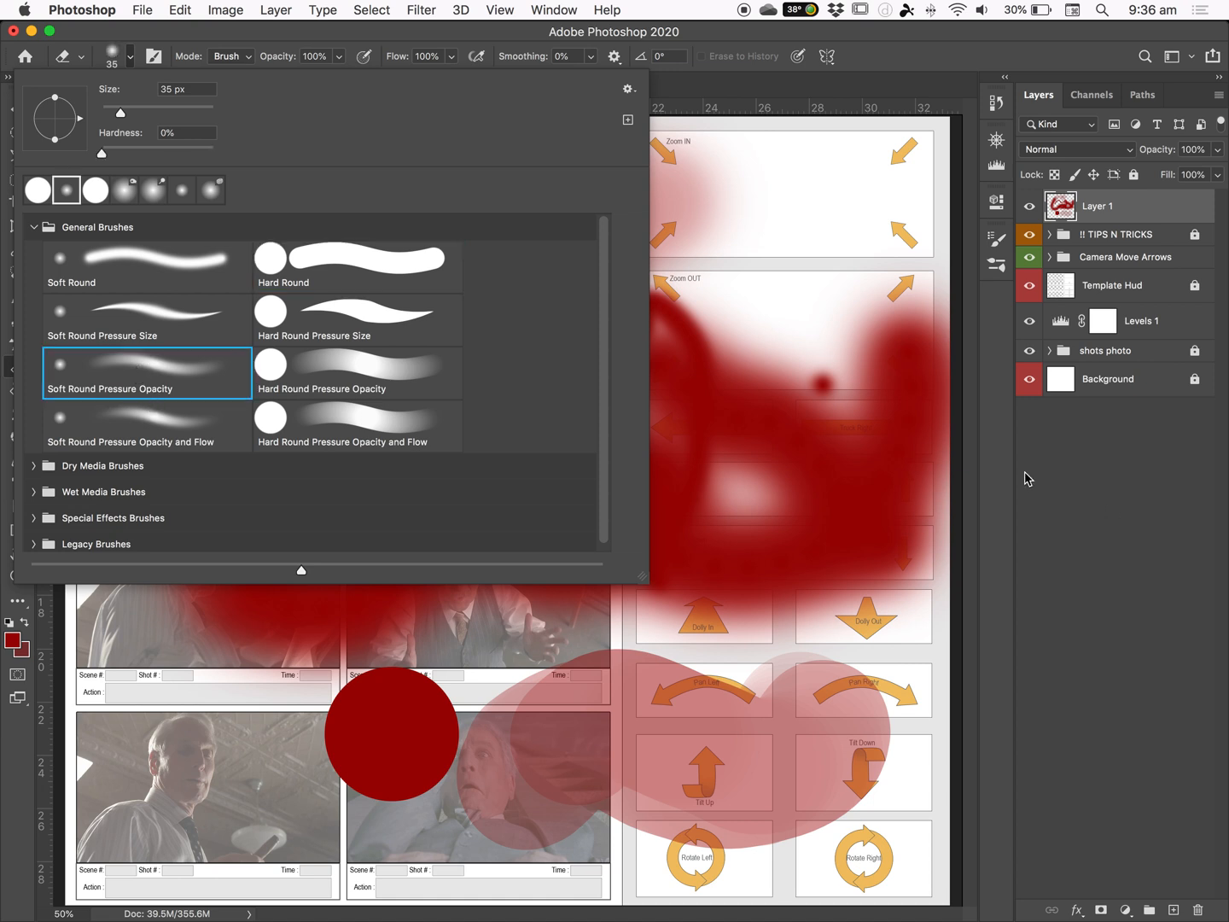
- Enlarge the eraser to 1200 px and erase the red test strokes from Layer 1
{"action": "left_click_drag", "start_coordinate": [891, 468], "coordinate": [879, 467]}
{"action": "key", "text": "bracketright"}
{"action": "key", "text": "bracketright"}
{"action": "key", "text": "bracketright"}
{"action": "key", "text": "bracketright"}
{"action": "key", "text": "bracketright"}
{"action": "key", "text": "bracketright"}
{"action": "key", "text": "bracketright"}
{"action": "key", "text": "bracketright"}
{"action": "key", "text": "bracketright"}
{"action": "key", "text": "bracketright"}
{"action": "key", "text": "bracketright"}
{"action": "key", "text": "bracketright"}
{"action": "key", "text": "bracketright"}
{"action": "key", "text": "bracketright"}
{"action": "key", "text": "bracketright"}
{"action": "key", "text": "bracketright"}
{"action": "key", "text": "bracketright"}
{"action": "key", "text": "bracketright"}
{"action": "key", "text": "bracketright"}
{"action": "key", "text": "bracketright"}
{"action": "left_click", "coordinate": [758, 373]}
{"action": "mouse_move", "coordinate": [416, 727]}
{"action": "left_mouse_down"}
{"action": "mouse_move", "coordinate": [649, 364]}
{"action": "mouse_move", "coordinate": [316, 366]}
{"action": "mouse_move", "coordinate": [174, 381]}
{"action": "mouse_move", "coordinate": [375, 276]}
{"action": "mouse_move", "coordinate": [137, 583]}
{"action": "mouse_move", "coordinate": [180, 636]}
{"action": "mouse_move", "coordinate": [445, 806]}
{"action": "mouse_move", "coordinate": [716, 669]}
{"action": "mouse_move", "coordinate": [593, 872]}
{"action": "mouse_move", "coordinate": [787, 824]}
{"action": "mouse_move", "coordinate": [727, 797]}
{"action": "mouse_move", "coordinate": [554, 324]}
{"action": "mouse_move", "coordinate": [426, 132]}
{"action": "mouse_move", "coordinate": [883, 156]}
{"action": "mouse_move", "coordinate": [939, 474]}
{"action": "mouse_move", "coordinate": [482, 219]}
{"action": "mouse_move", "coordinate": [588, 205]}
{"action": "mouse_move", "coordinate": [664, 295]}
{"action": "mouse_move", "coordinate": [817, 697]}
{"action": "mouse_move", "coordinate": [654, 827]}
{"action": "mouse_move", "coordinate": [611, 657]}
{"action": "mouse_move", "coordinate": [730, 700]}
{"action": "left_mouse_up"}
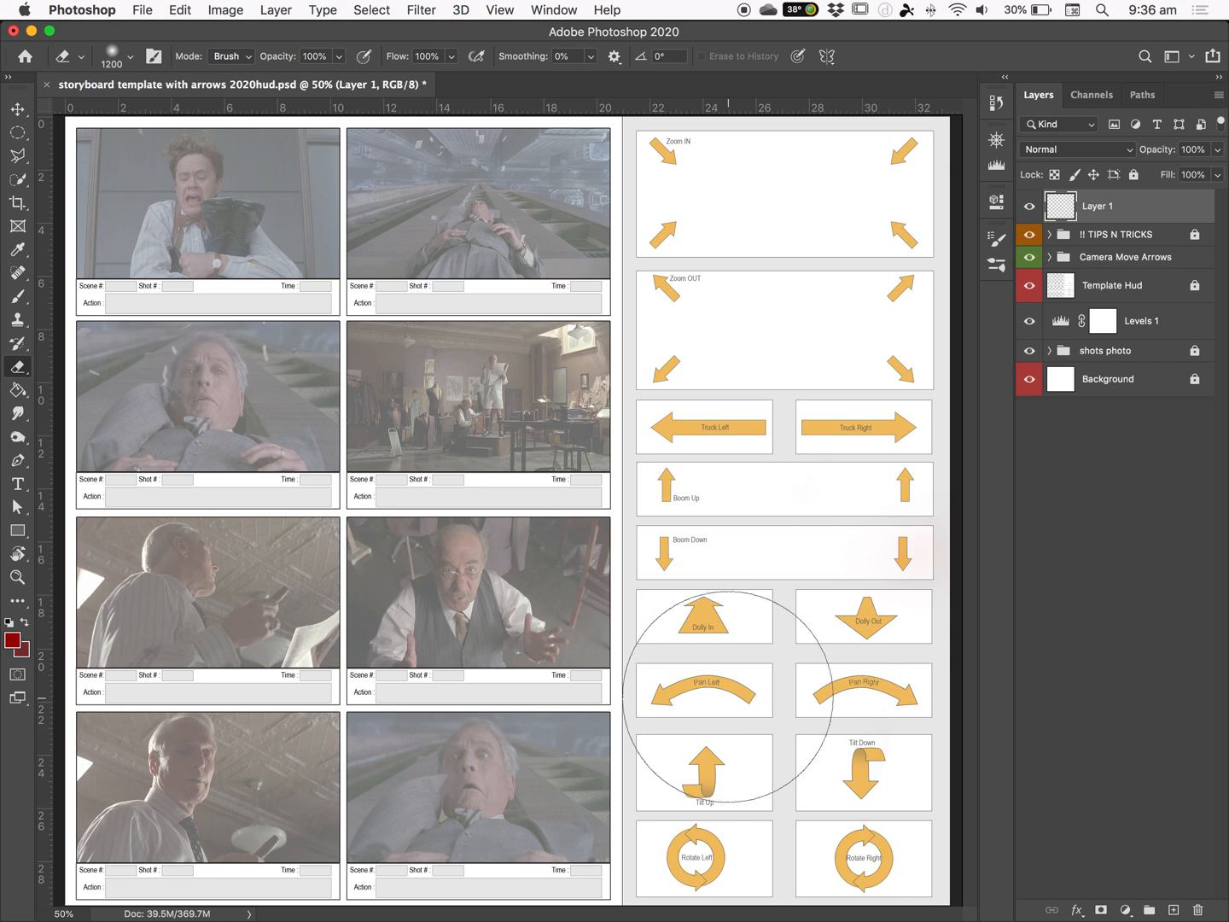
- Return to the Brush tool, compare the Soft Round and Hard Round presets, and settle on Hard Round
{"action": "left_click", "coordinate": [17, 295]}
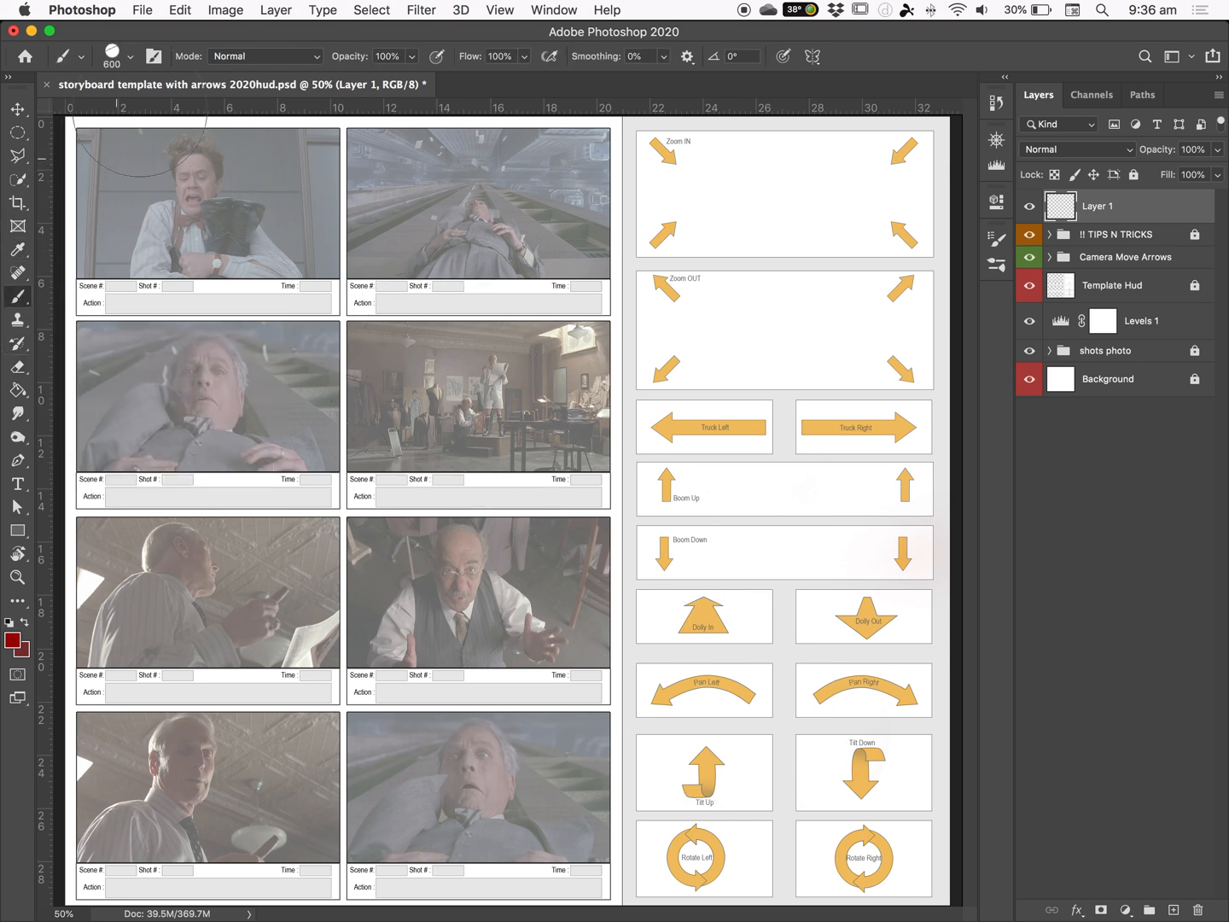
{"action": "left_click", "coordinate": [115, 58]}
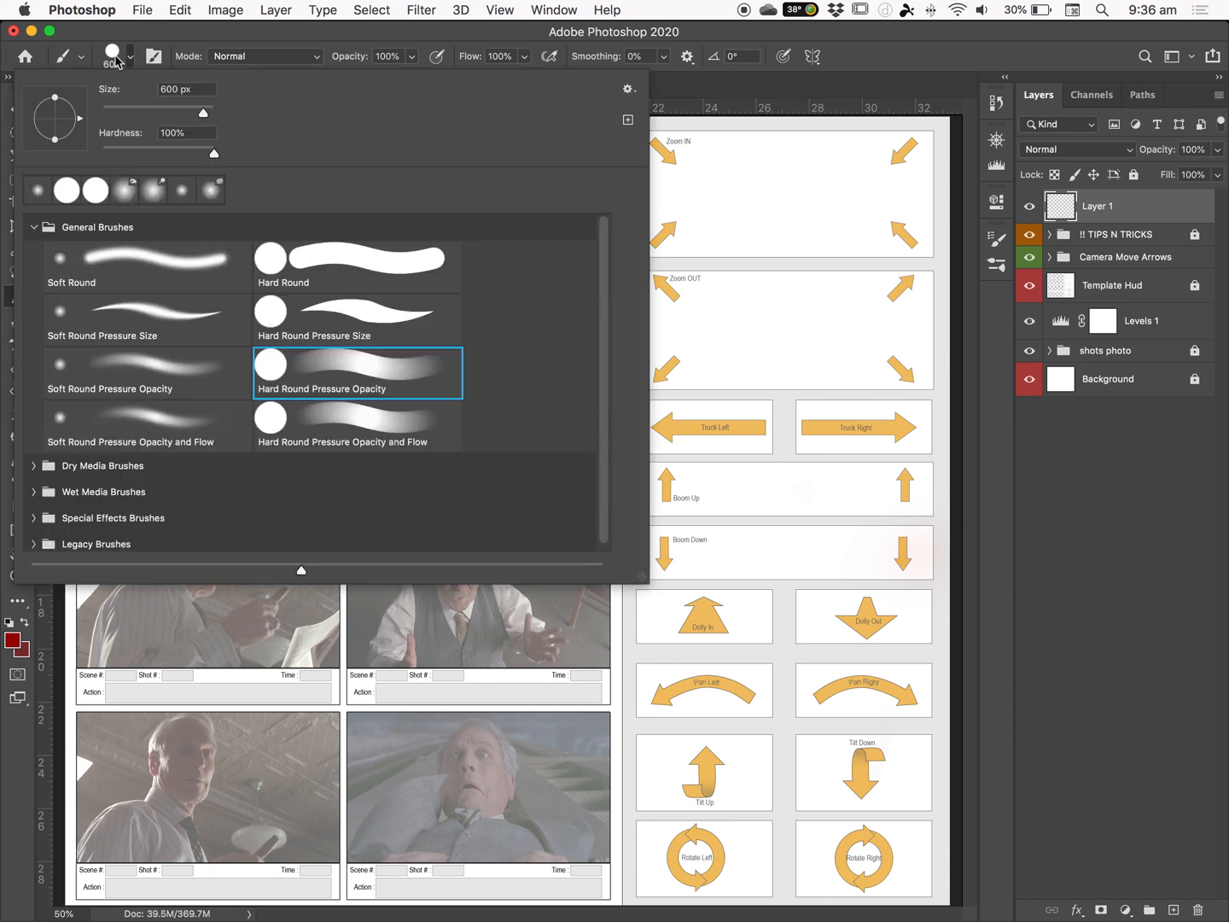
{"action": "left_click", "coordinate": [158, 259]}
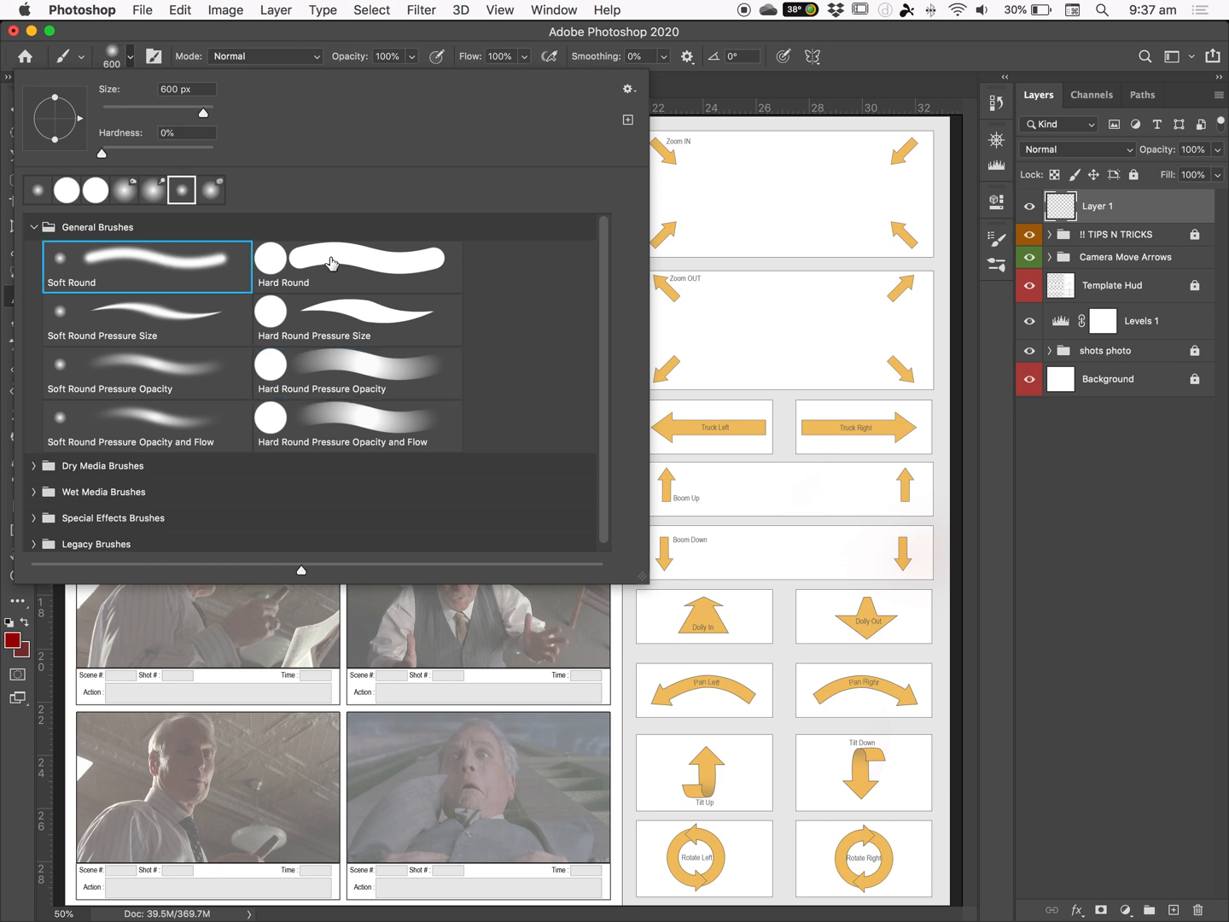
{"action": "left_click", "coordinate": [333, 265]}
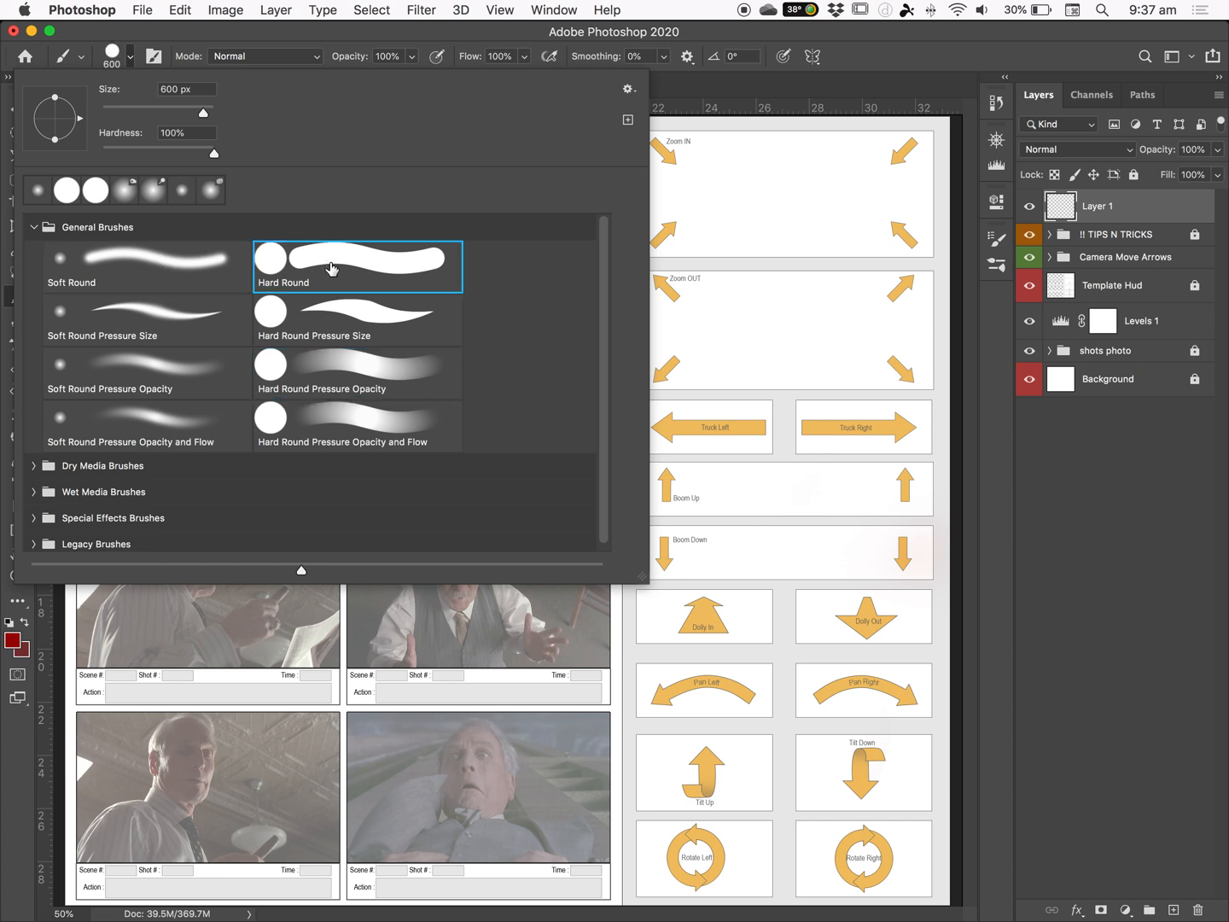
{"action": "left_click", "coordinate": [126, 266]}
{"action": "left_click", "coordinate": [399, 256]}
{"action": "left_click", "coordinate": [771, 95]}
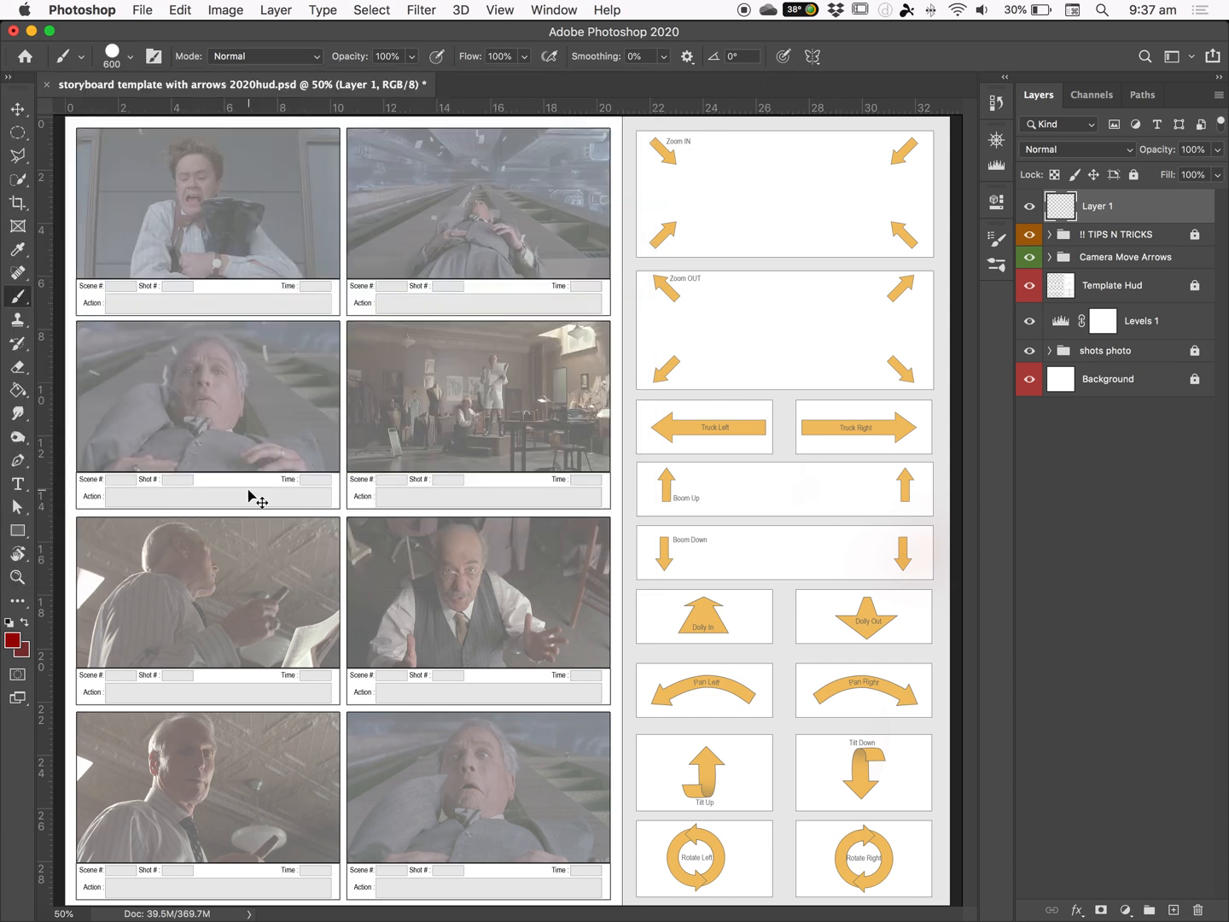
- Zoom in on the first storyboard frame until the whole shot and its Scene, Shot, Time and Action fields fit the view
{"action": "key", "text": "super+equal"}
{"action": "key", "text": "super+equal"}
{"action": "key", "text": "super+equal"}
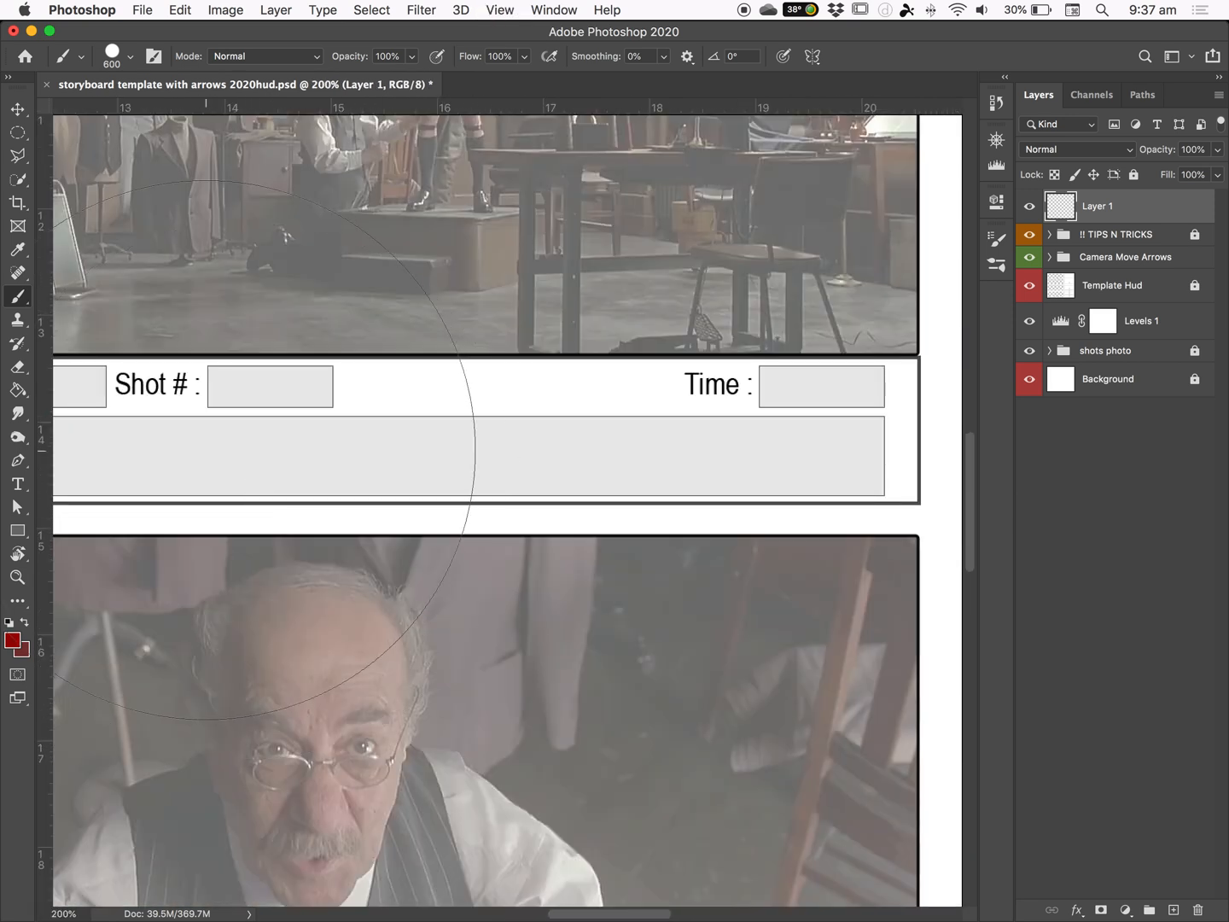
{"action": "left_click_drag", "start_coordinate": [368, 374], "coordinate": [880, 768]}
{"action": "left_click_drag", "start_coordinate": [466, 513], "coordinate": [909, 863]}
{"action": "left_click_drag", "start_coordinate": [493, 548], "coordinate": [578, 618]}
{"action": "mouse_move", "coordinate": [444, 510]}
{"action": "left_mouse_down"}
{"action": "mouse_move", "coordinate": [533, 627]}
{"action": "mouse_move", "coordinate": [579, 734]}
{"action": "mouse_move", "coordinate": [585, 900]}
{"action": "left_mouse_up"}
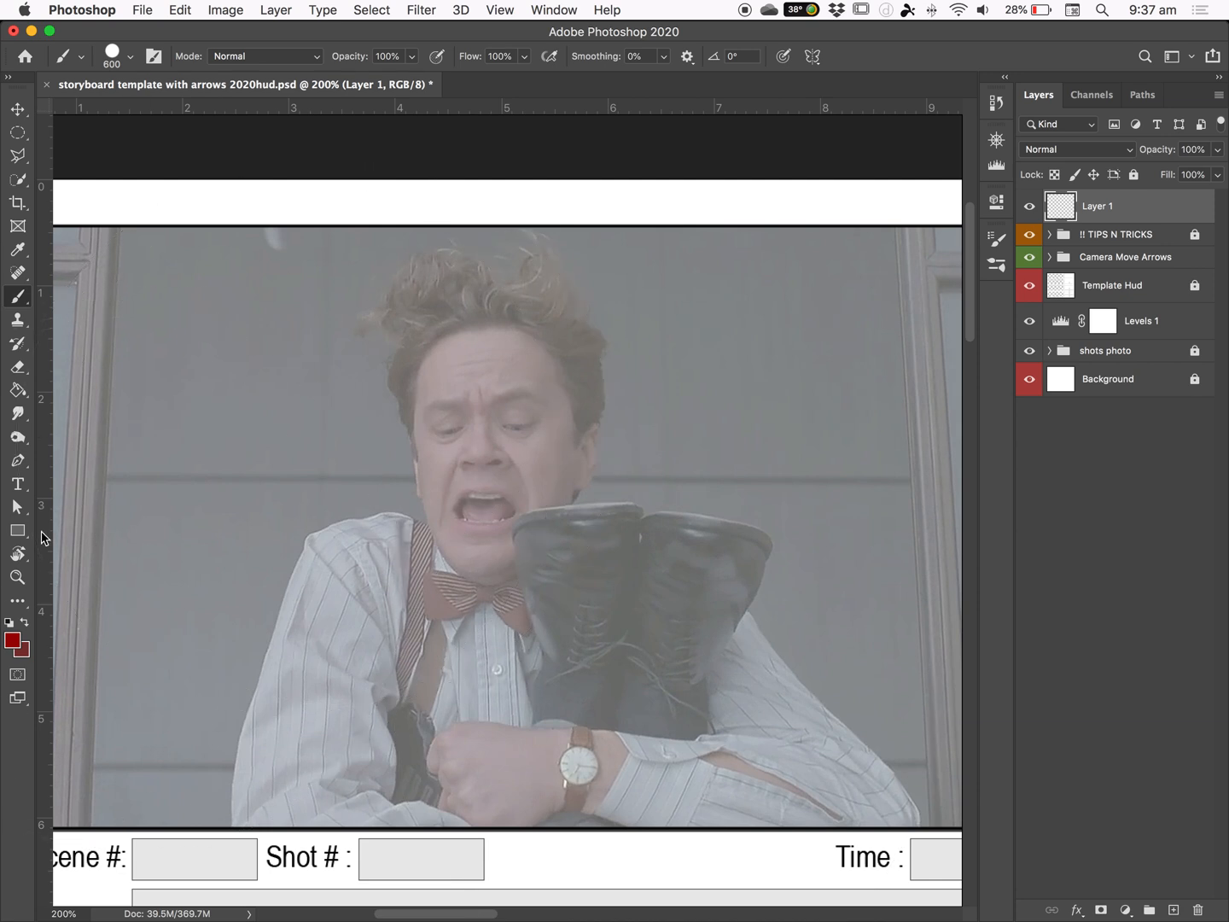
{"action": "left_click", "coordinate": [16, 582]}
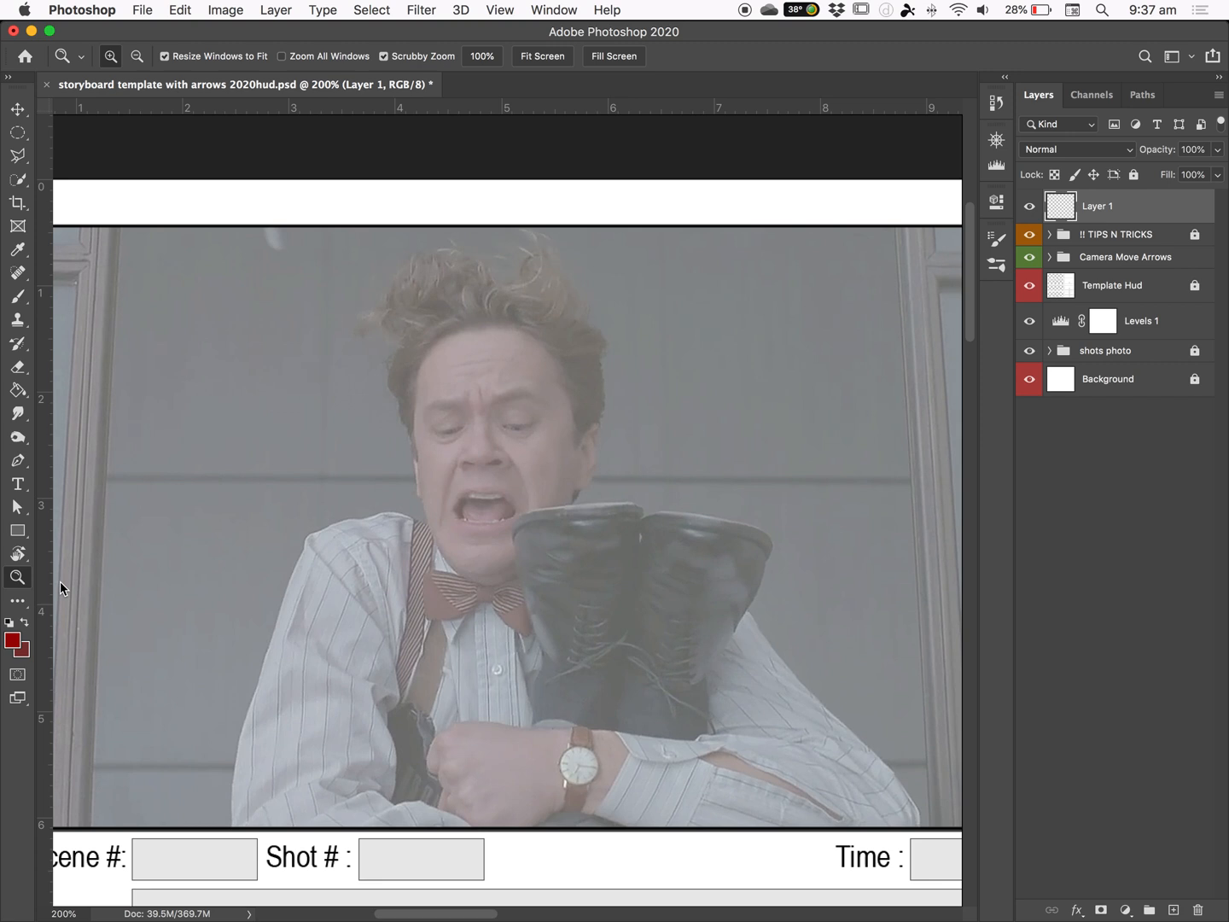
{"action": "left_click_drag", "start_coordinate": [446, 579], "coordinate": [327, 502]}
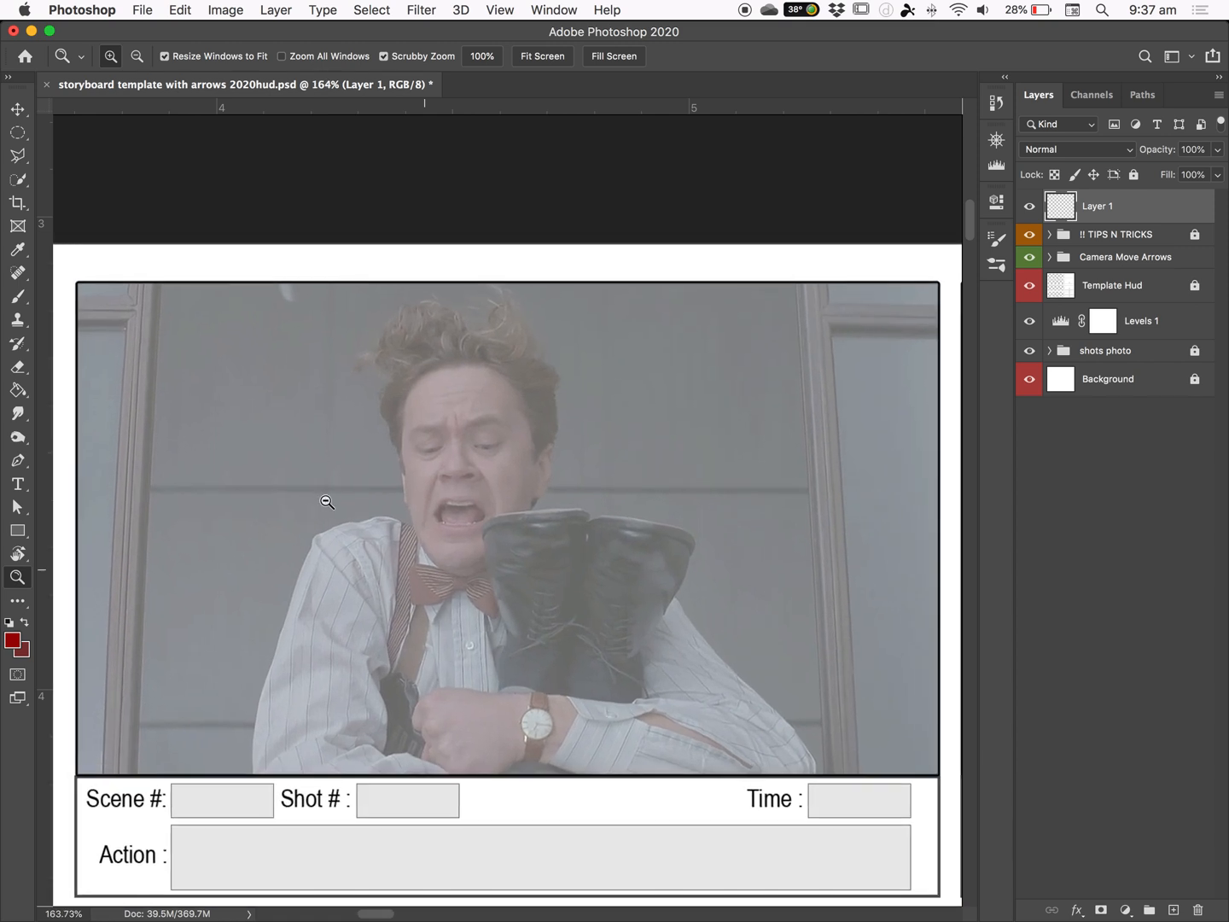
{"action": "left_click_drag", "start_coordinate": [344, 543], "coordinate": [335, 501]}
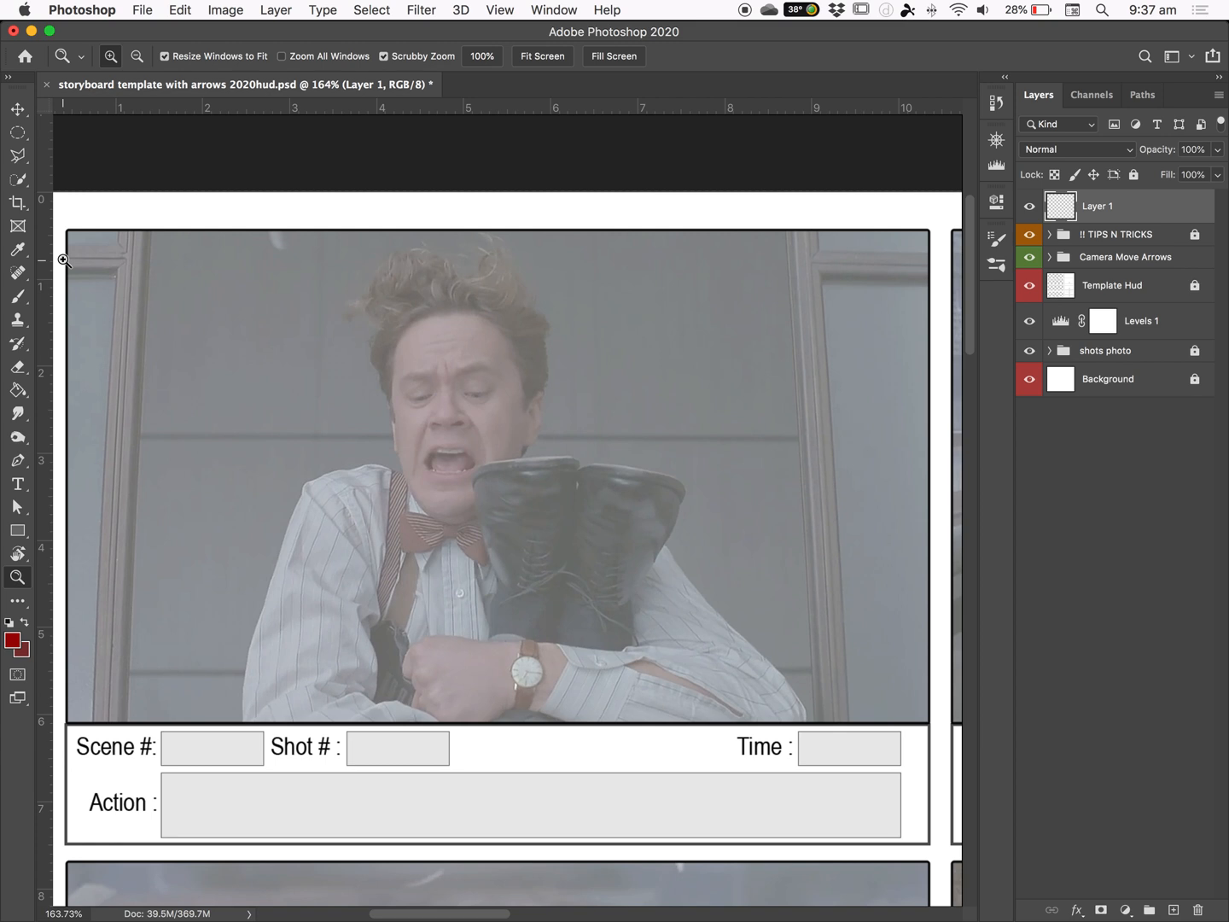
- Switch back to the Brush tool and set its size to 125 px
{"action": "key", "text": "b"}
{"action": "key", "text": "bracketleft"}
{"action": "key", "text": "bracketleft"}
{"action": "key", "text": "bracketleft"}
{"action": "key", "text": "bracketleft"}
{"action": "key", "text": "bracketleft"}
{"action": "key", "text": "bracketleft"}
{"action": "key", "text": "bracketleft"}
{"action": "key", "text": "bracketleft"}
{"action": "key", "text": "bracketleft"}
{"action": "key", "text": "bracketleft"}
{"action": "key", "text": "bracketleft"}
{"action": "key", "text": "bracketleft"}
{"action": "key", "text": "bracketleft"}
{"action": "key", "text": "bracketleft"}
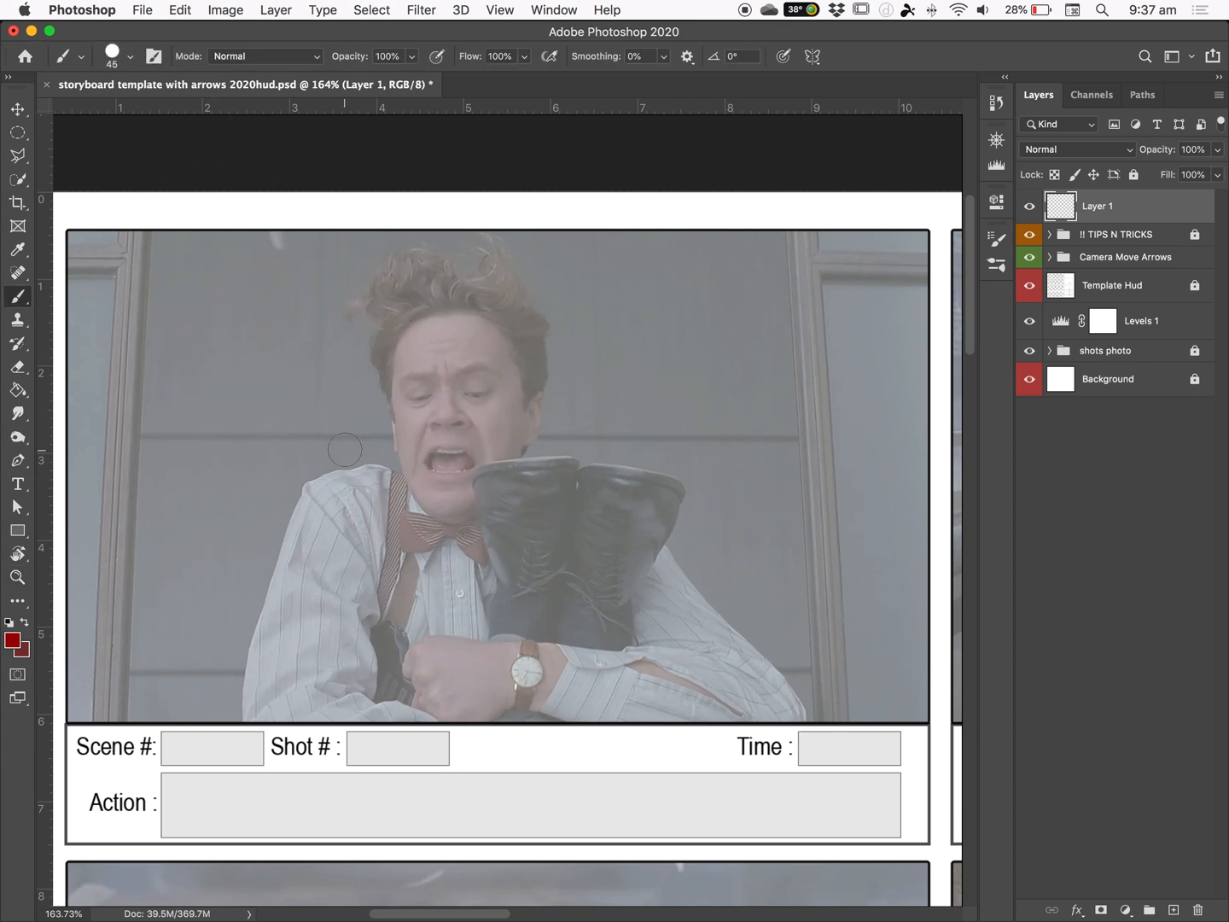
{"action": "key", "text": "bracketright"}
{"action": "key", "text": "bracketright"}
{"action": "key", "text": "bracketright"}
{"action": "key", "text": "bracketright"}
{"action": "key", "text": "bracketright"}
- Check the Hard Round preset and paint a thick straight stroke across the upper part of the first frame
{"action": "left_click", "coordinate": [111, 52]}
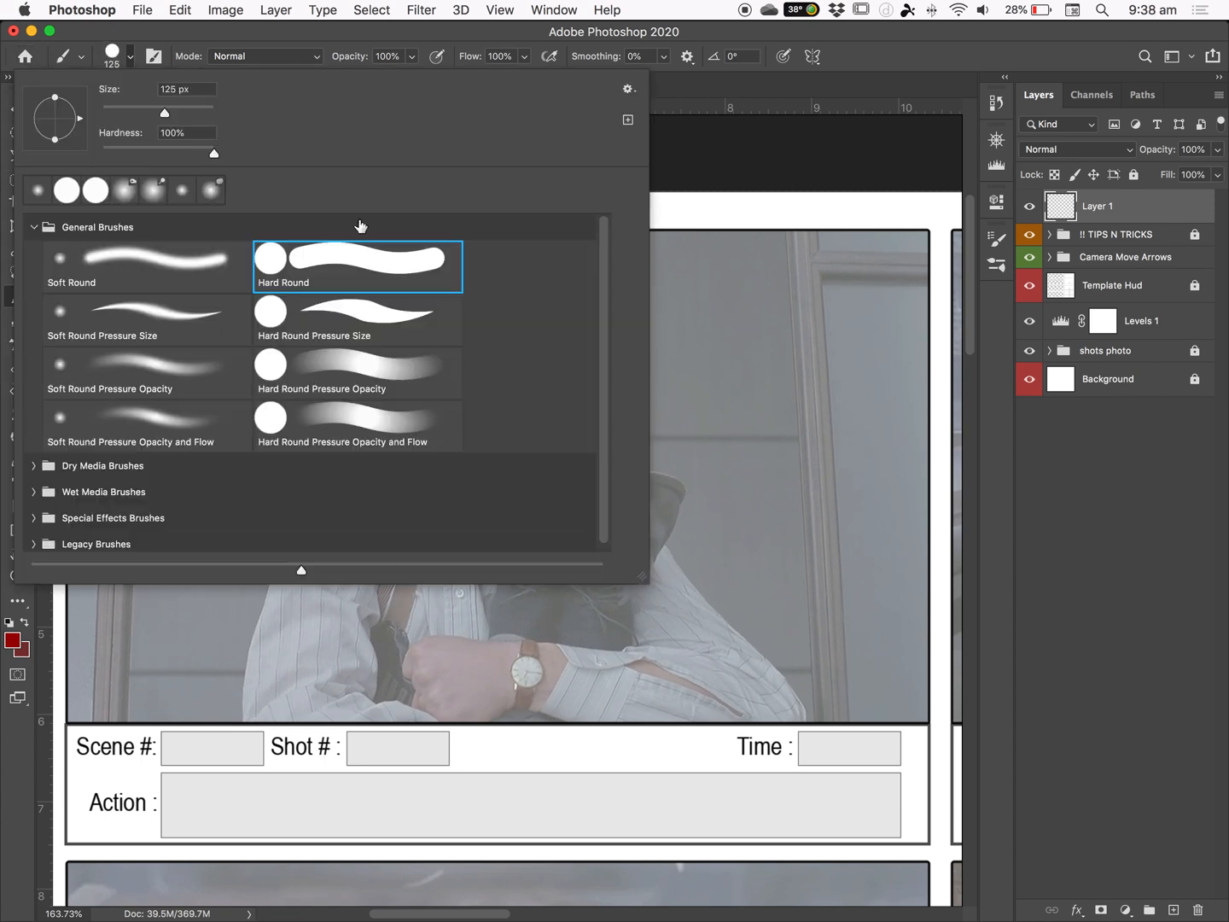
{"action": "left_click", "coordinate": [111, 57]}
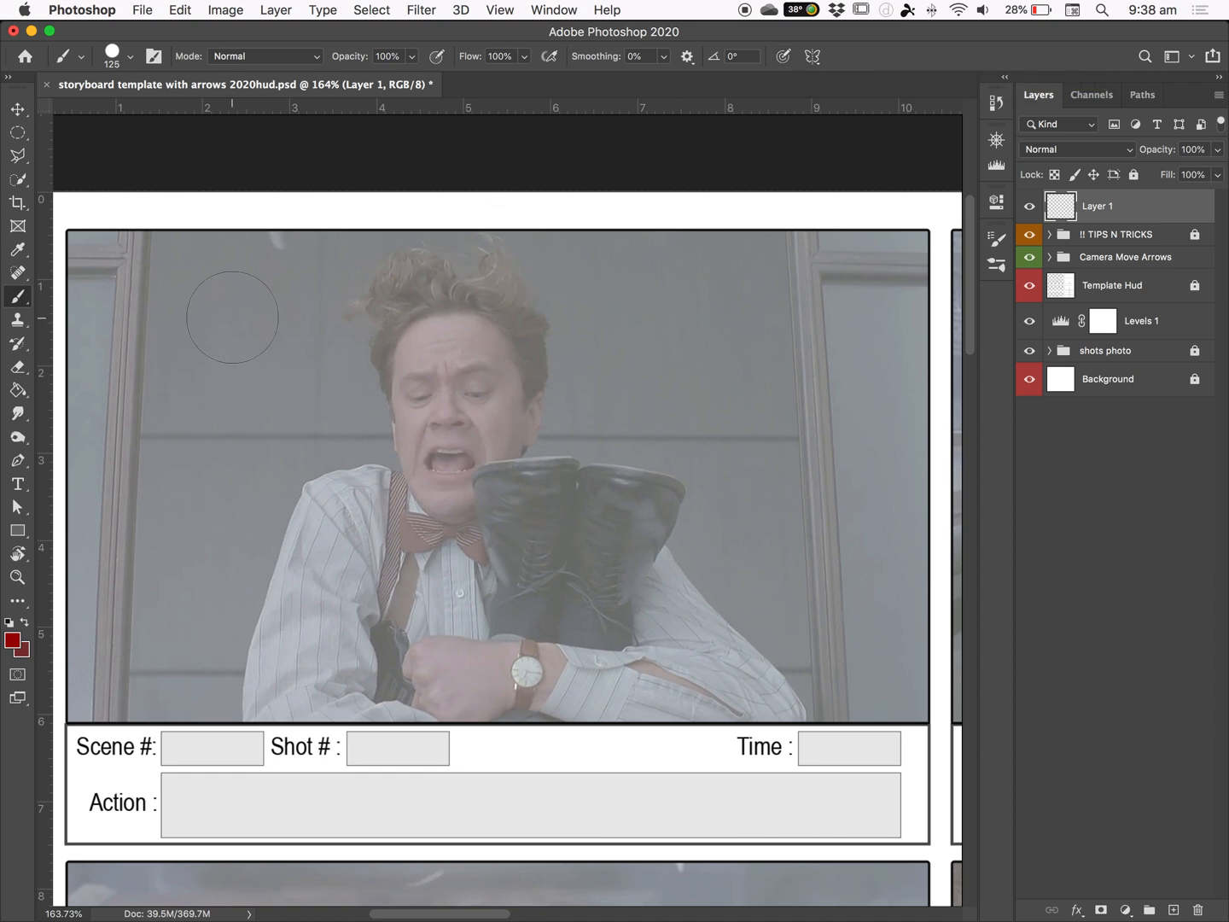
{"action": "left_click_drag", "start_coordinate": [232, 315], "coordinate": [734, 326]}
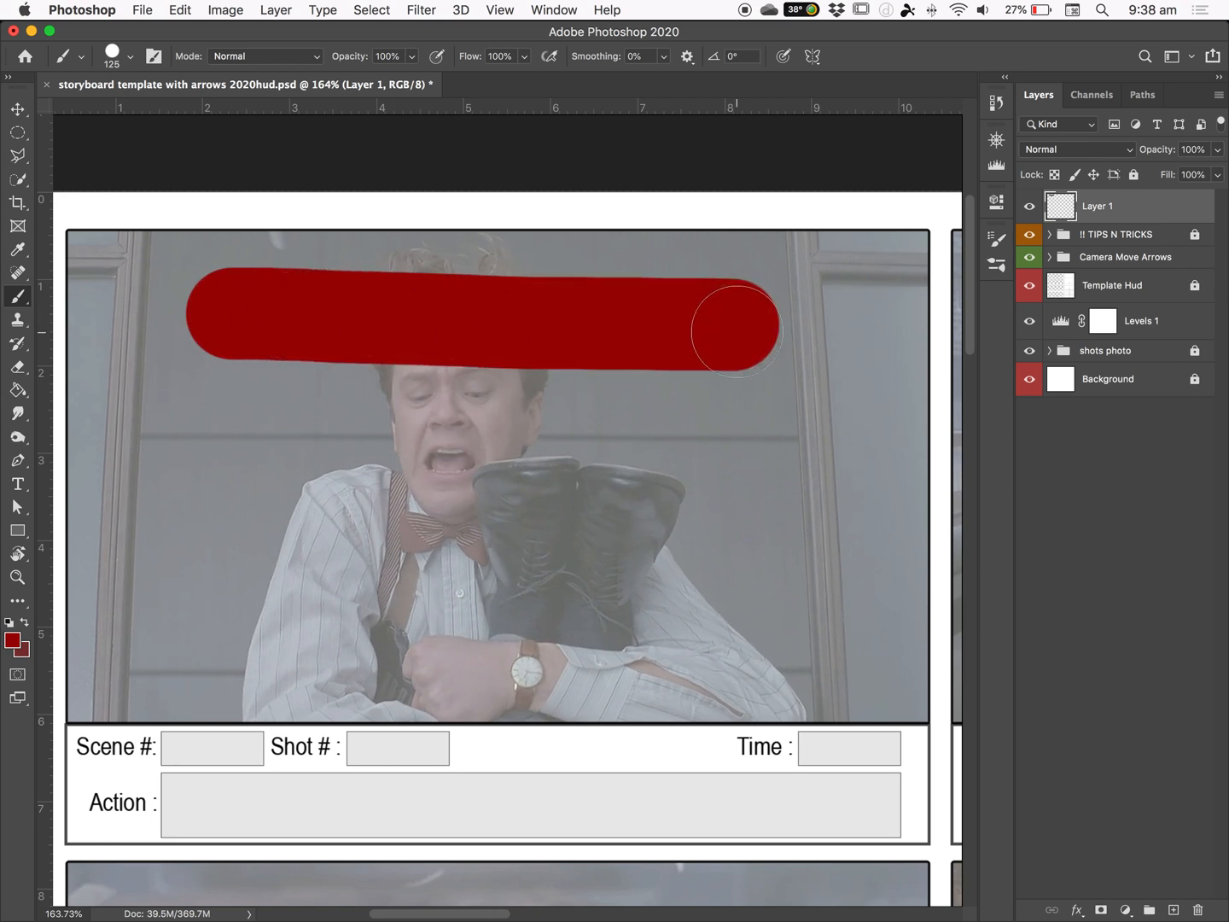
- Paint a stroke across the frame's middle with pressure-controlled opacity, and a wavy one below with pressure-controlled size instead
{"action": "left_click", "coordinate": [435, 58]}
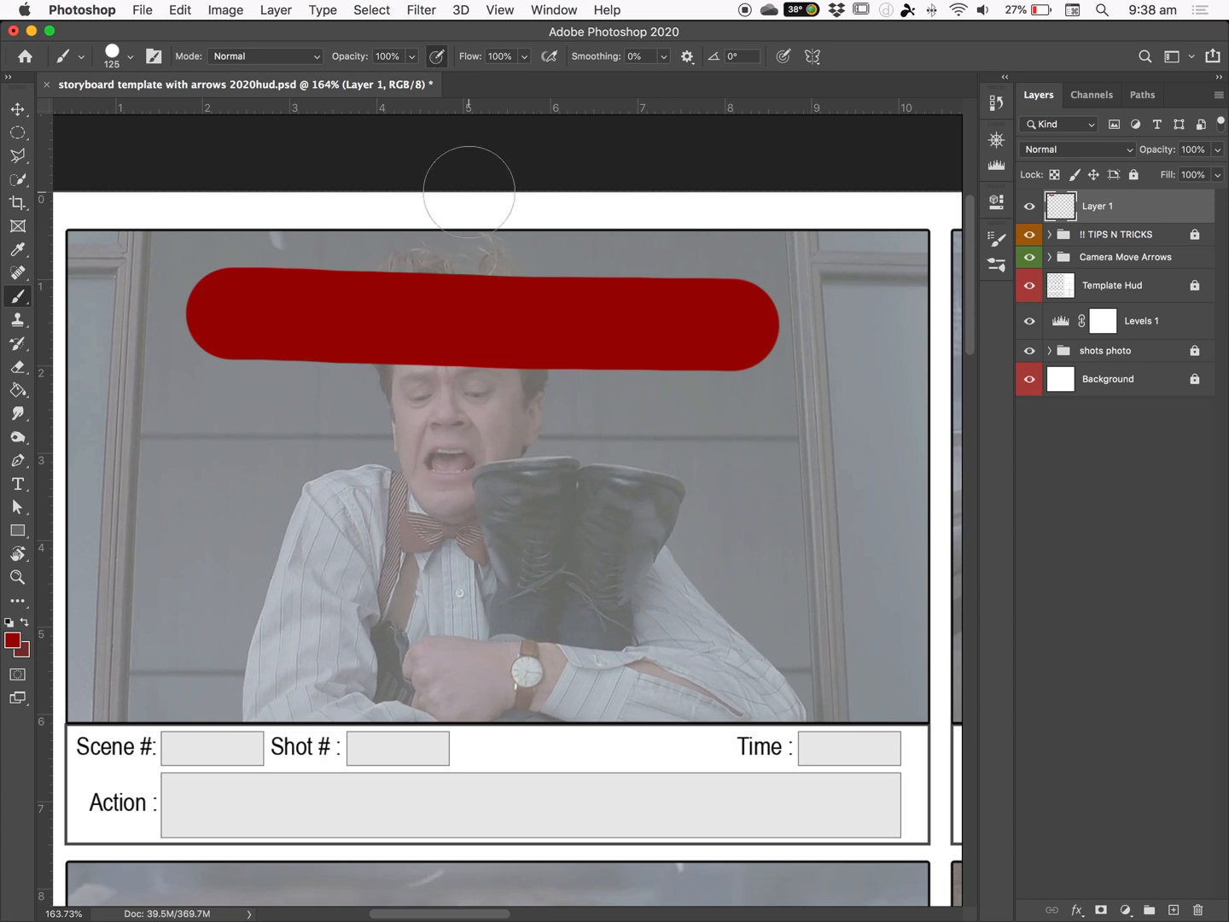
{"action": "left_click_drag", "start_coordinate": [257, 444], "coordinate": [810, 467]}
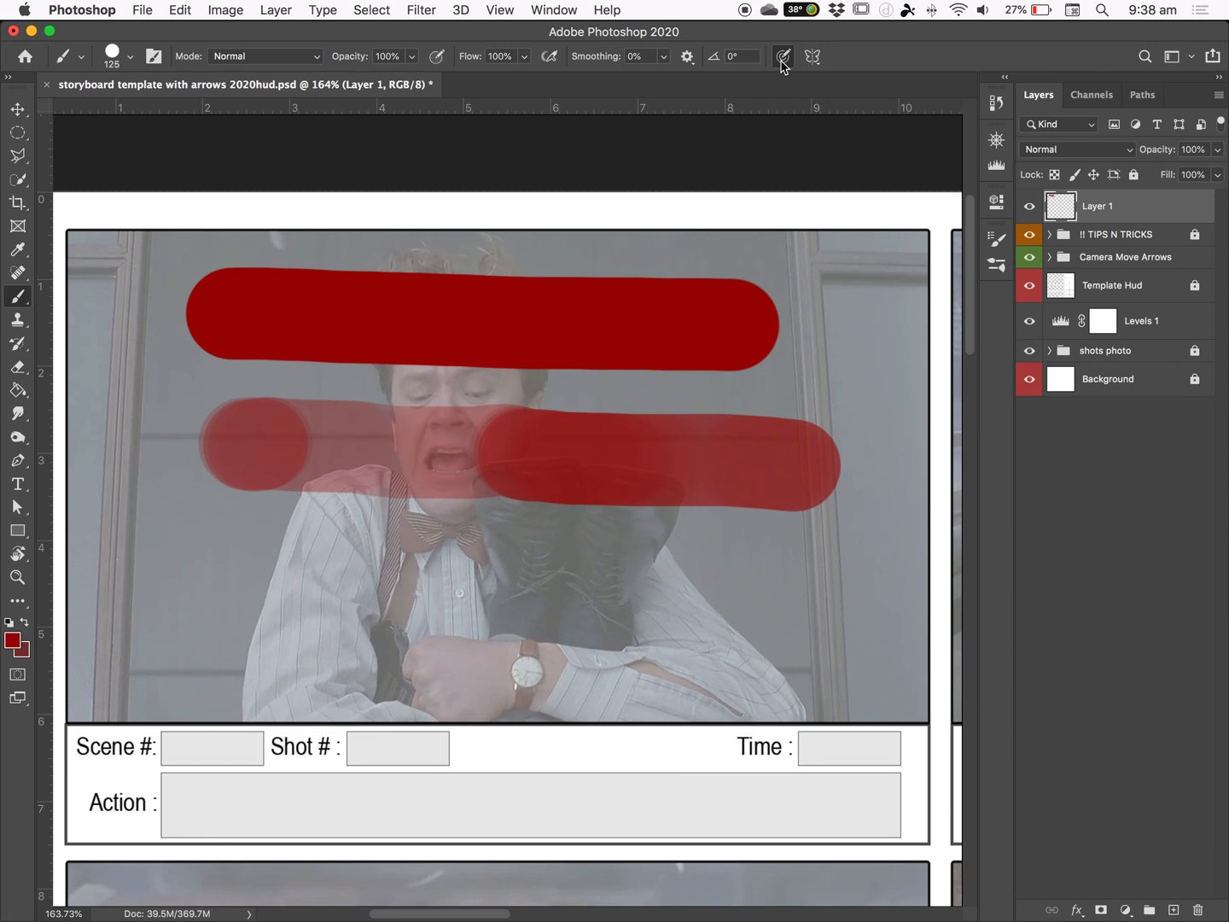
{"action": "mouse_move", "coordinate": [228, 626]}
{"action": "left_mouse_down"}
{"action": "mouse_move", "coordinate": [262, 582]}
{"action": "mouse_move", "coordinate": [299, 584]}
{"action": "mouse_move", "coordinate": [370, 686]}
{"action": "mouse_move", "coordinate": [394, 644]}
{"action": "mouse_move", "coordinate": [487, 609]}
{"action": "mouse_move", "coordinate": [509, 674]}
{"action": "mouse_move", "coordinate": [598, 569]}
{"action": "mouse_move", "coordinate": [658, 596]}
{"action": "mouse_move", "coordinate": [707, 692]}
{"action": "mouse_move", "coordinate": [748, 666]}
{"action": "left_mouse_up"}
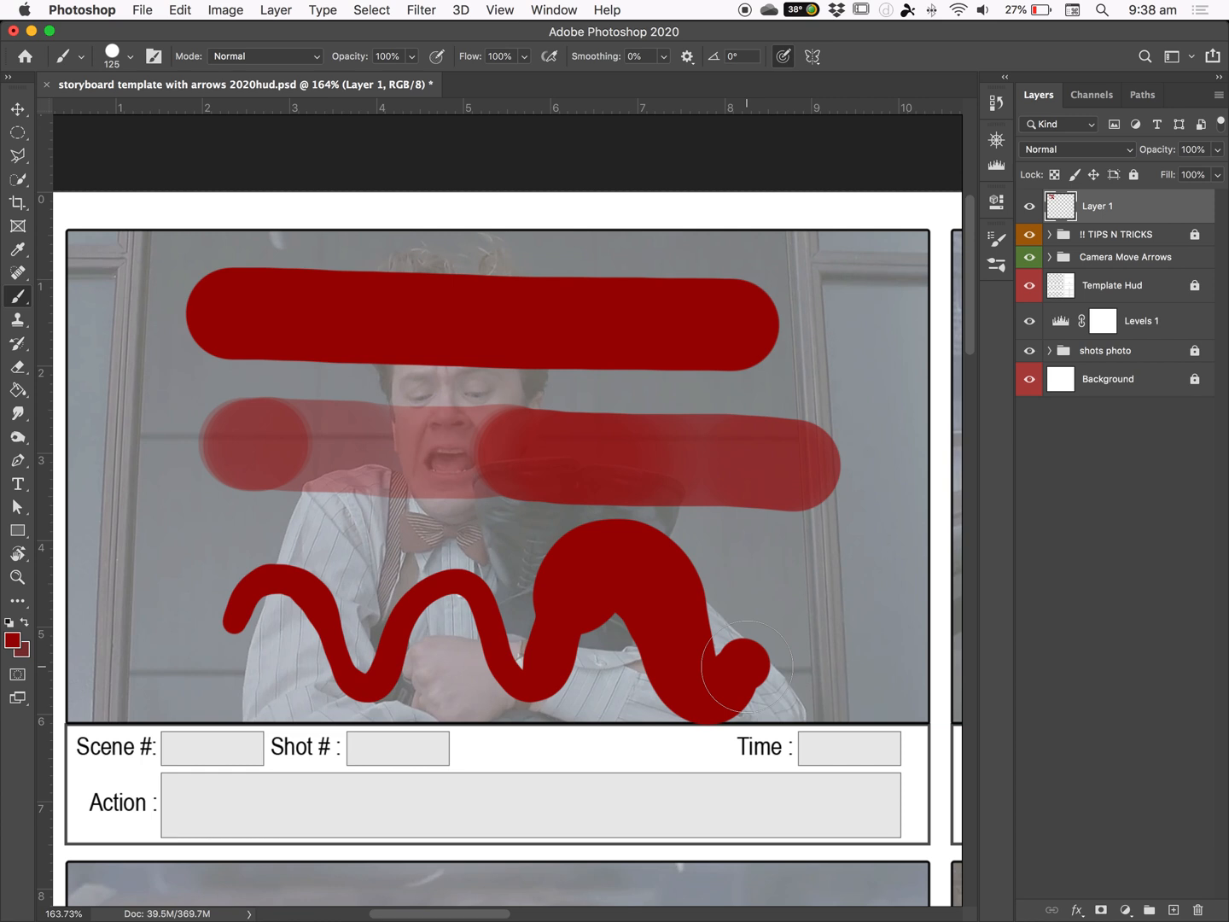
- Paint a wavy vertical stroke along the frame's right edge with pen pressure controlling both size and opacity
{"action": "left_click", "coordinate": [435, 56]}
{"action": "mouse_move", "coordinate": [827, 653]}
{"action": "left_mouse_down"}
{"action": "mouse_move", "coordinate": [901, 511]}
{"action": "mouse_move", "coordinate": [889, 303]}
{"action": "left_mouse_up"}
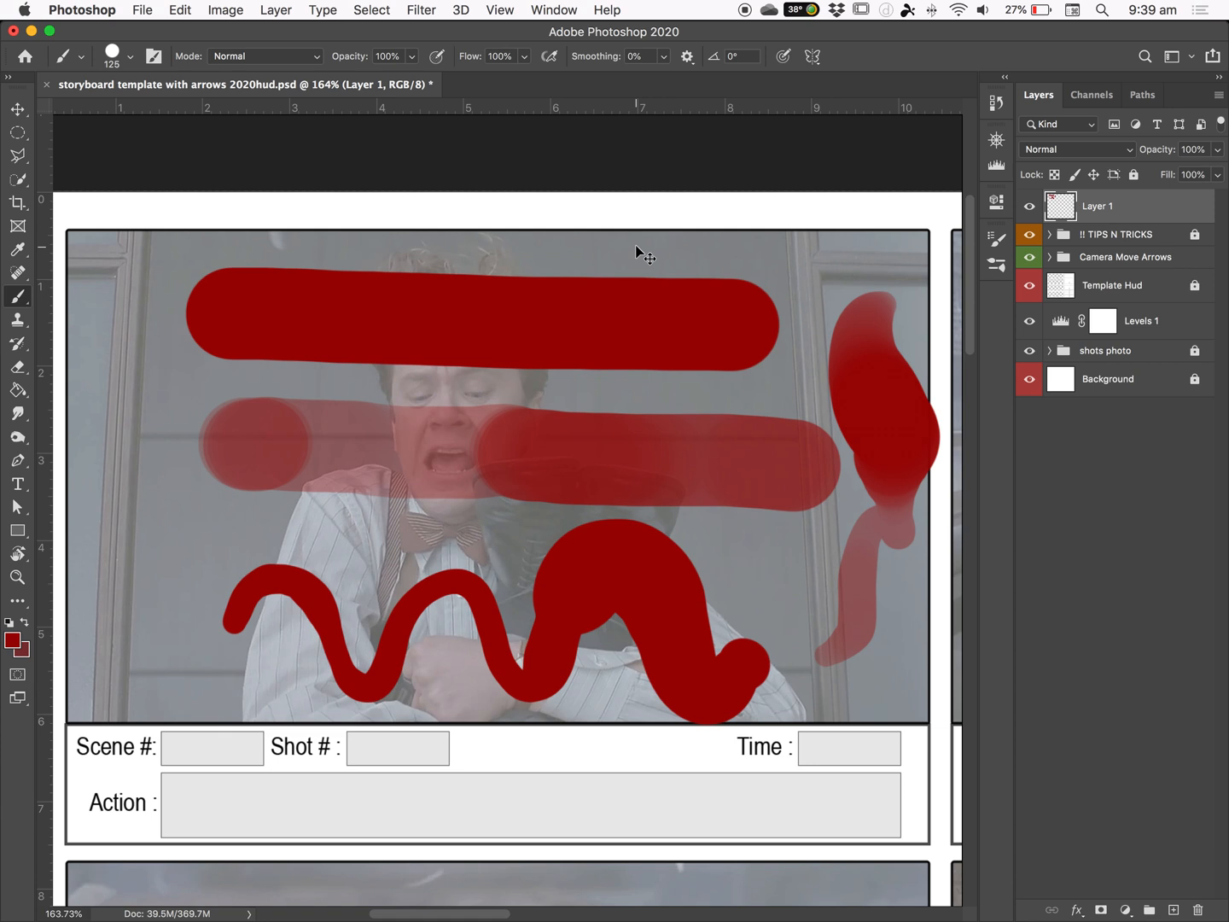
- Undo all the pressure test strokes painted over the first frame
{"action": "key", "text": "super+z"}
{"action": "key", "text": "super+z"}
{"action": "key", "text": "super+z"}
{"action": "key", "text": "super+z"}
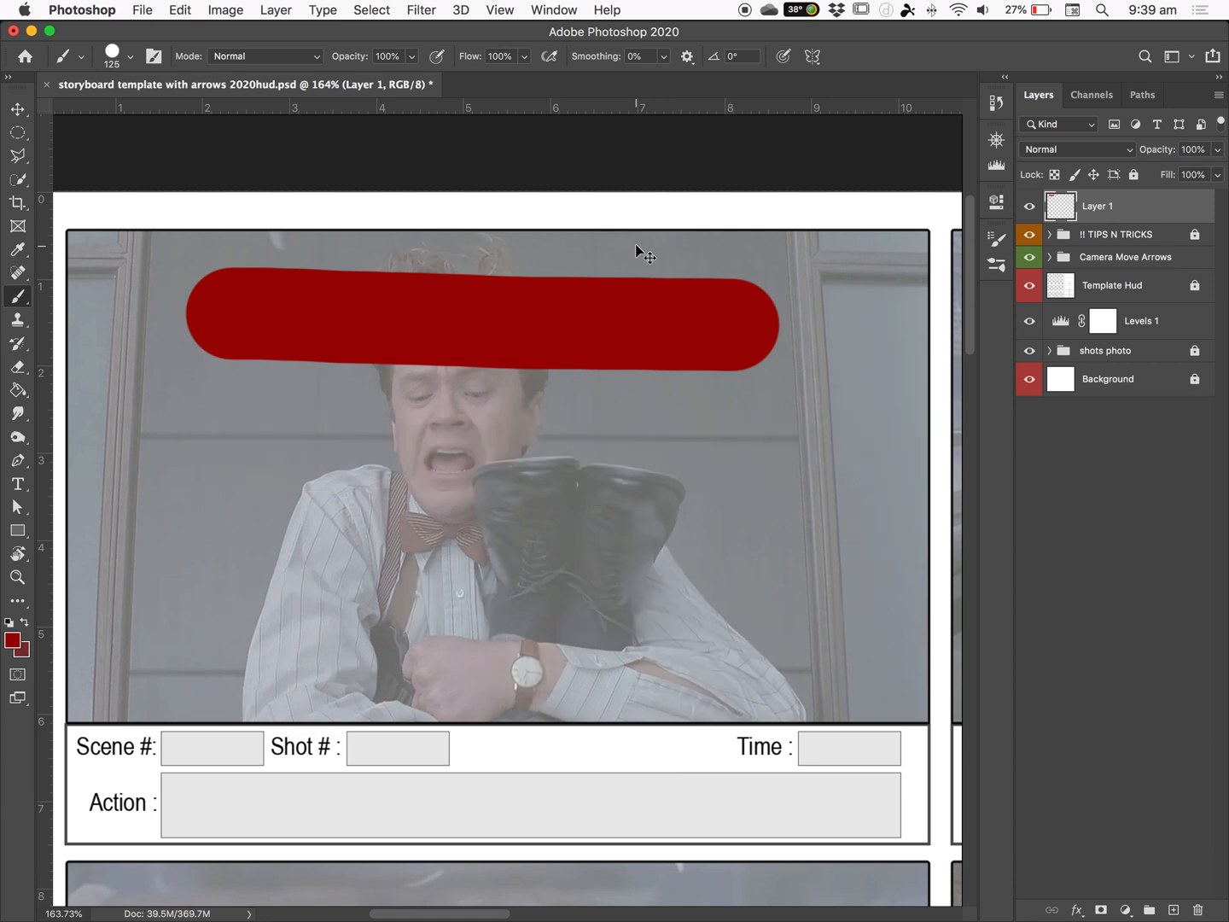
{"action": "key", "text": "super+z"}
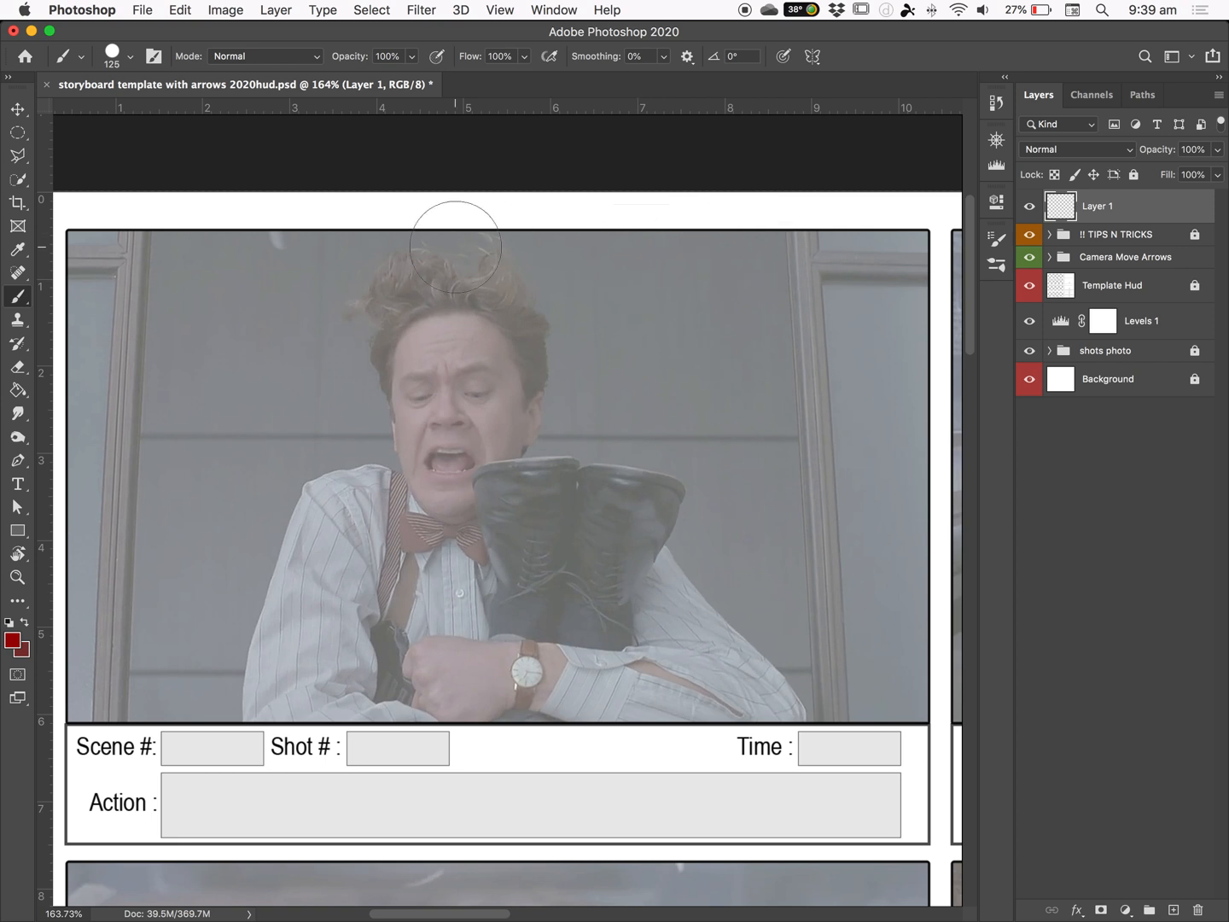
- Check the brush presets with Hard Round at 125 px, and enable pen-pressure control for both brush size and opacity
{"action": "right_click", "coordinate": [358, 229]}
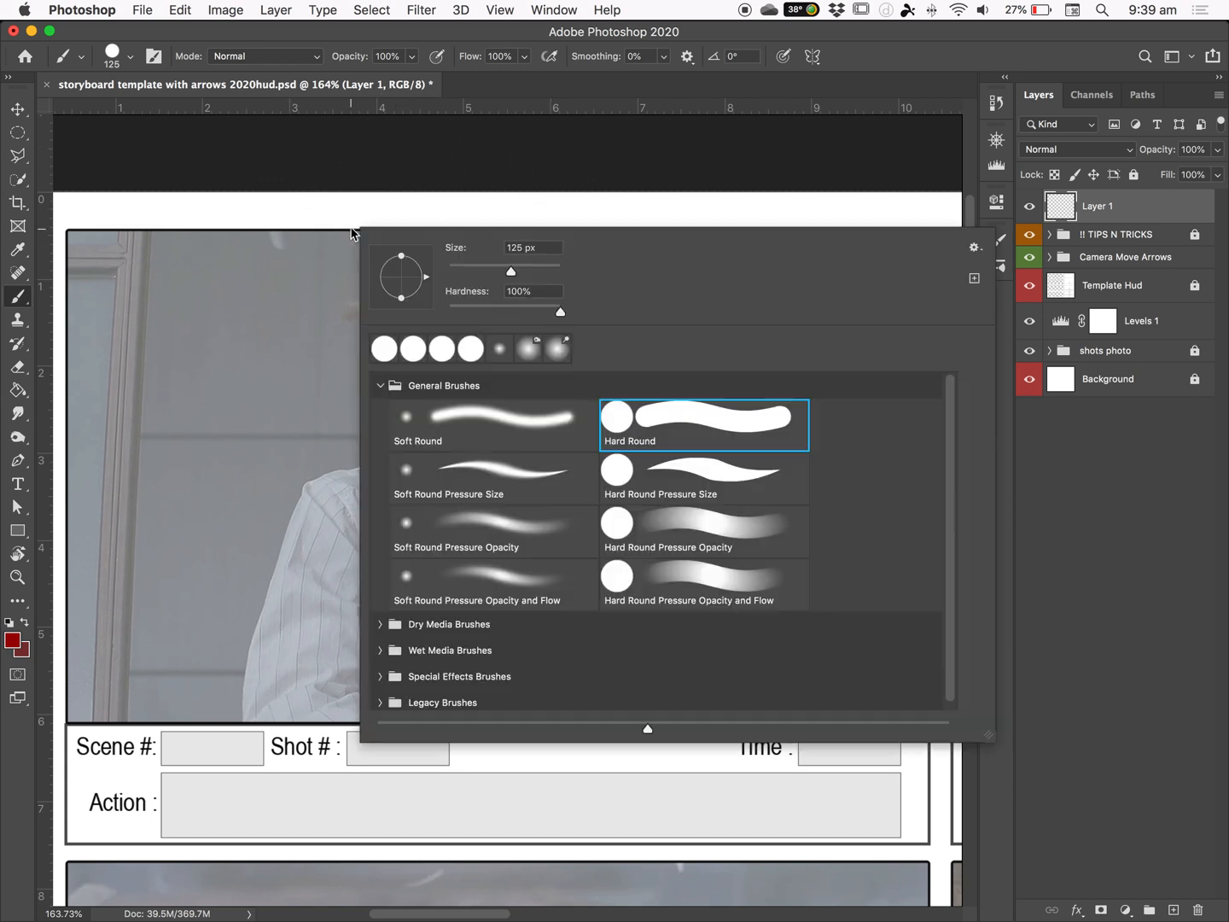
{"action": "left_click", "coordinate": [908, 66]}
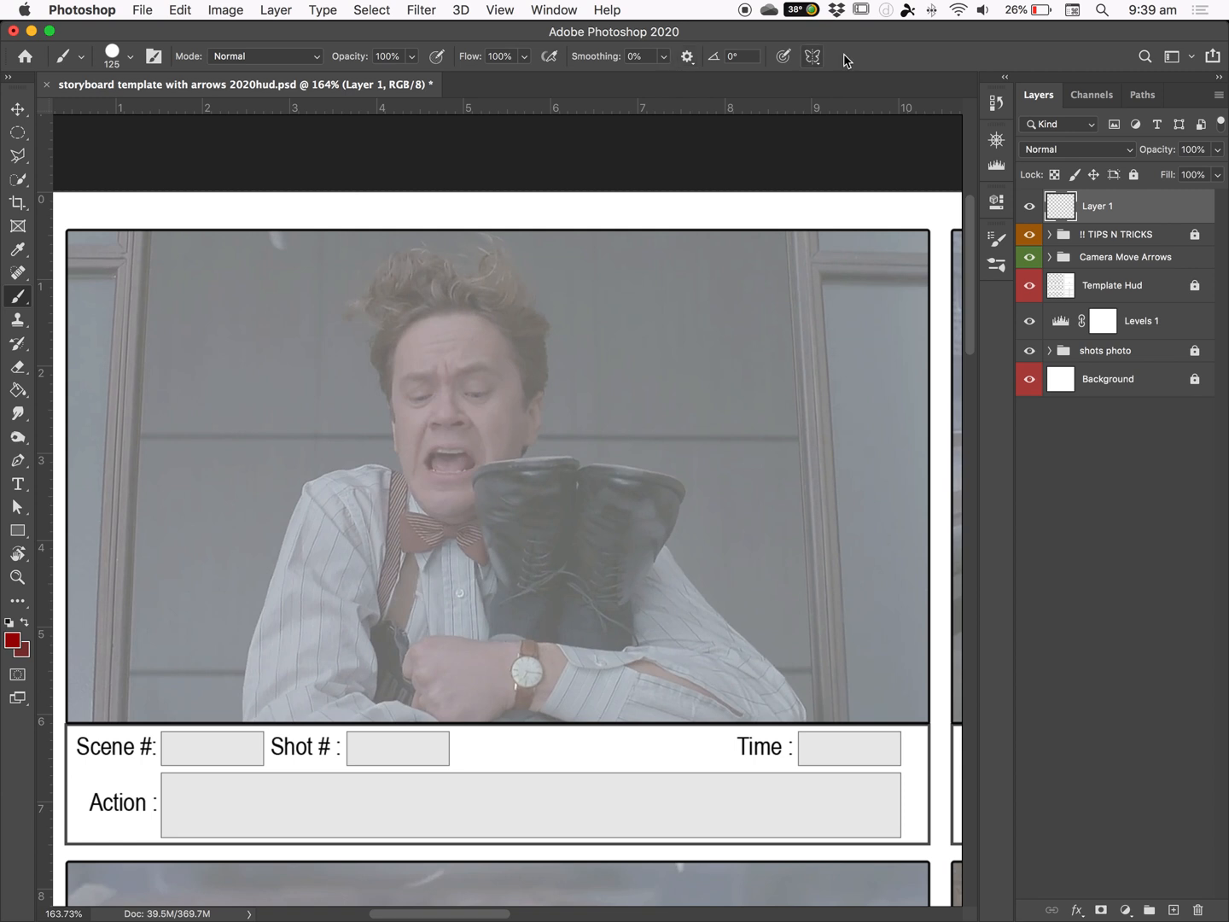
{"action": "left_click", "coordinate": [783, 58]}
{"action": "left_click", "coordinate": [437, 57]}
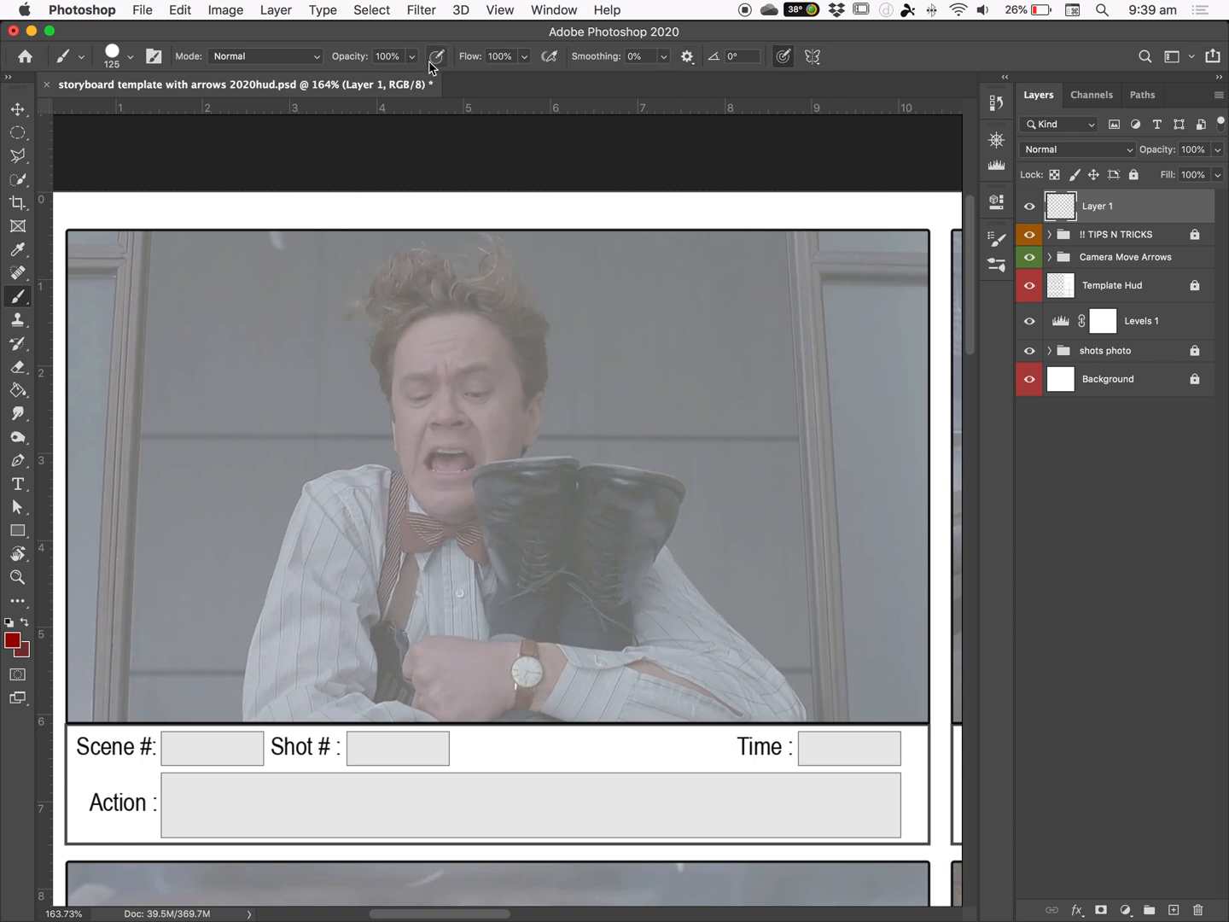
- Reduce the brush size to 9 px and try a short stroke on the man's face, undoing it
{"action": "key", "text": "bracketleft"}
{"action": "key", "text": "bracketleft"}
{"action": "key", "text": "bracketleft"}
{"action": "key", "text": "bracketleft"}
{"action": "key", "text": "bracketleft"}
{"action": "key", "text": "bracketleft"}
{"action": "key", "text": "bracketleft"}
{"action": "key", "text": "bracketleft"}
{"action": "key", "text": "bracketleft"}
{"action": "key", "text": "bracketleft"}
{"action": "key", "text": "bracketleft"}
{"action": "left_click_drag", "start_coordinate": [394, 387], "coordinate": [393, 354]}
{"action": "key", "text": "super+z"}
- Sketch the outline of the man's head over the photo, with a round skull, cheek sides and jaw down to the chin
{"action": "key", "text": "super+equal"}
{"action": "key", "text": "super+equal"}
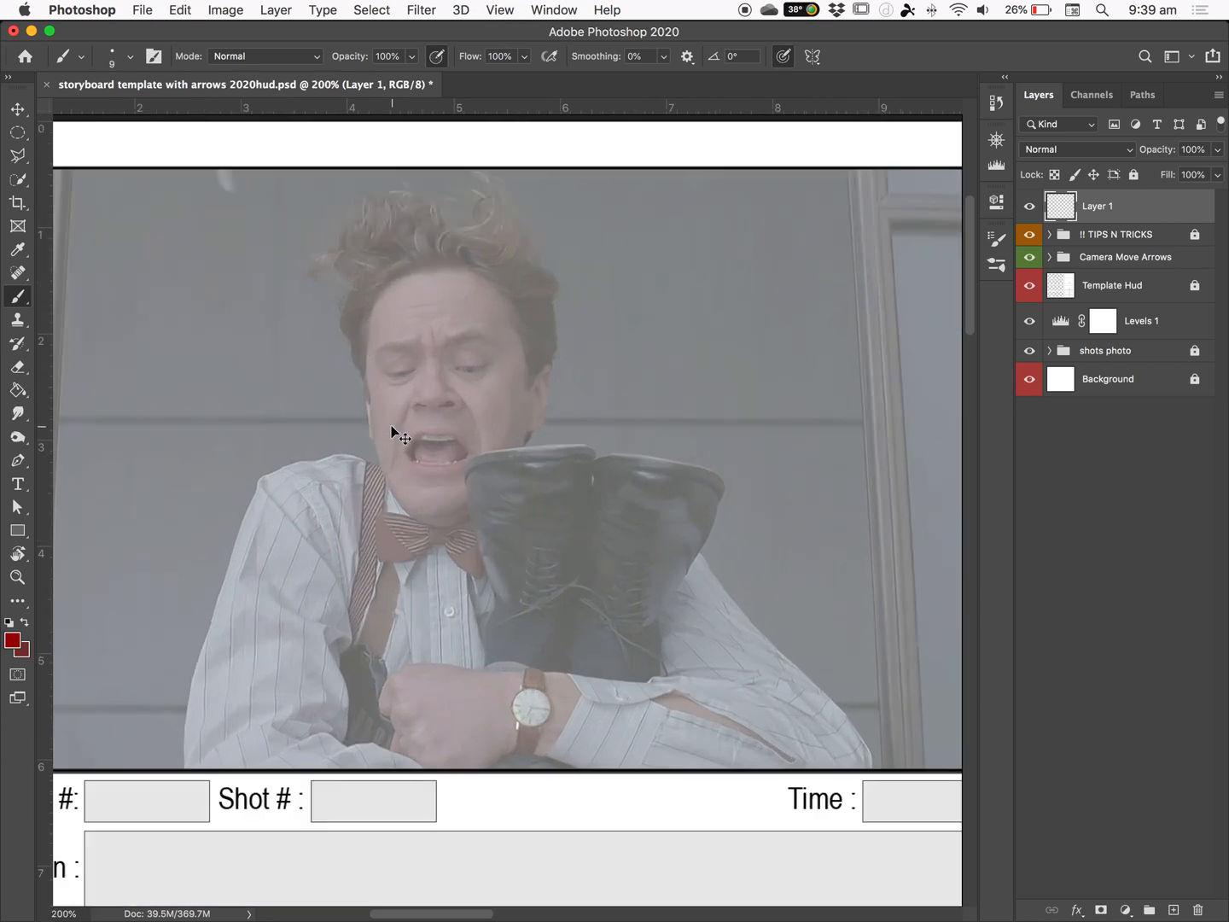
{"action": "left_click_drag", "start_coordinate": [391, 426], "coordinate": [658, 541]}
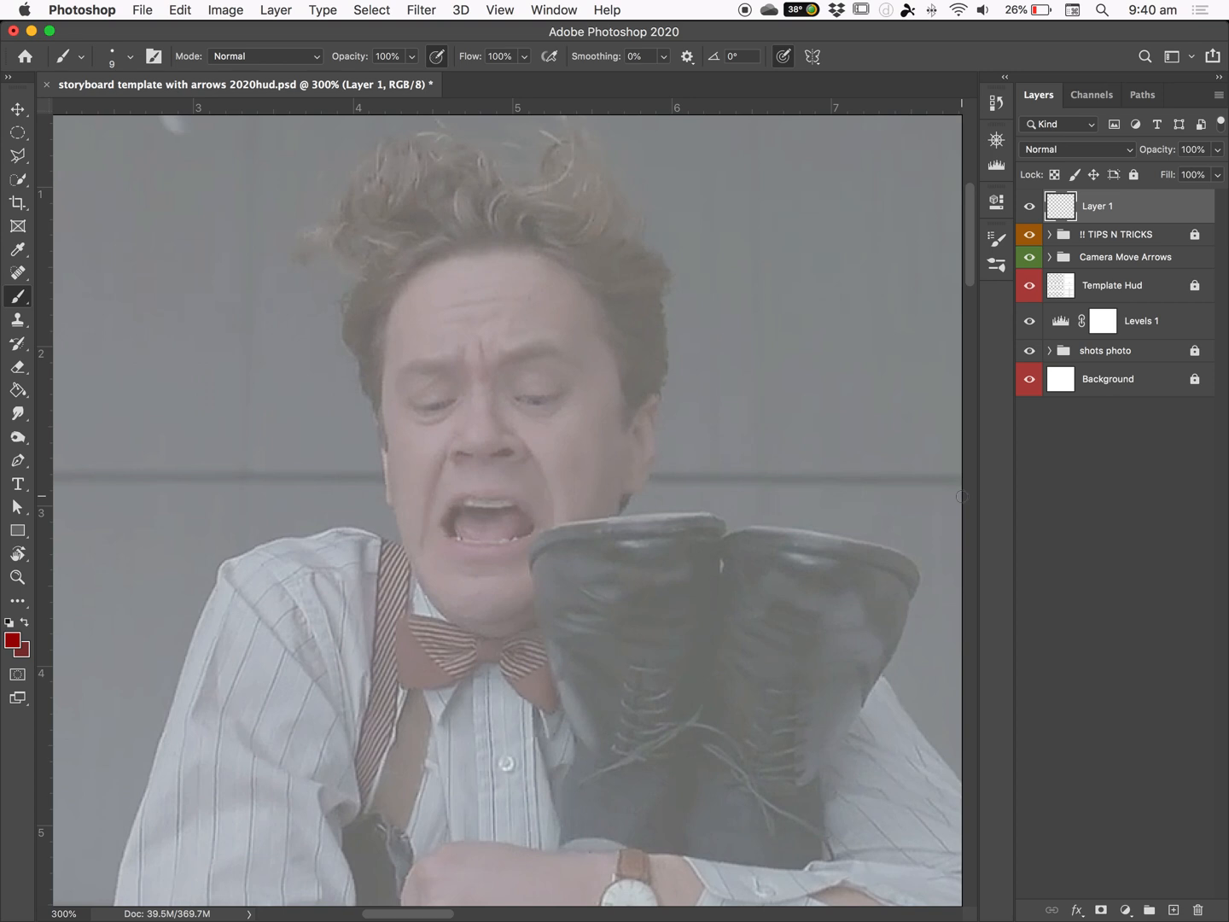
{"action": "mouse_move", "coordinate": [379, 342]}
{"action": "left_mouse_down"}
{"action": "mouse_move", "coordinate": [512, 538]}
{"action": "mouse_move", "coordinate": [639, 300]}
{"action": "mouse_move", "coordinate": [547, 505]}
{"action": "mouse_move", "coordinate": [610, 487]}
{"action": "mouse_move", "coordinate": [465, 240]}
{"action": "mouse_move", "coordinate": [660, 362]}
{"action": "mouse_move", "coordinate": [654, 380]}
{"action": "mouse_move", "coordinate": [465, 244]}
{"action": "mouse_move", "coordinate": [486, 576]}
{"action": "left_mouse_up"}
{"action": "mouse_move", "coordinate": [393, 310]}
{"action": "left_mouse_down"}
{"action": "mouse_move", "coordinate": [389, 441]}
{"action": "mouse_move", "coordinate": [424, 572]}
{"action": "mouse_move", "coordinate": [448, 604]}
{"action": "left_mouse_up"}
{"action": "mouse_move", "coordinate": [468, 614]}
{"action": "left_mouse_down"}
{"action": "mouse_move", "coordinate": [544, 626]}
{"action": "mouse_move", "coordinate": [634, 500]}
{"action": "left_mouse_up"}
{"action": "left_click_drag", "start_coordinate": [646, 373], "coordinate": [598, 555]}
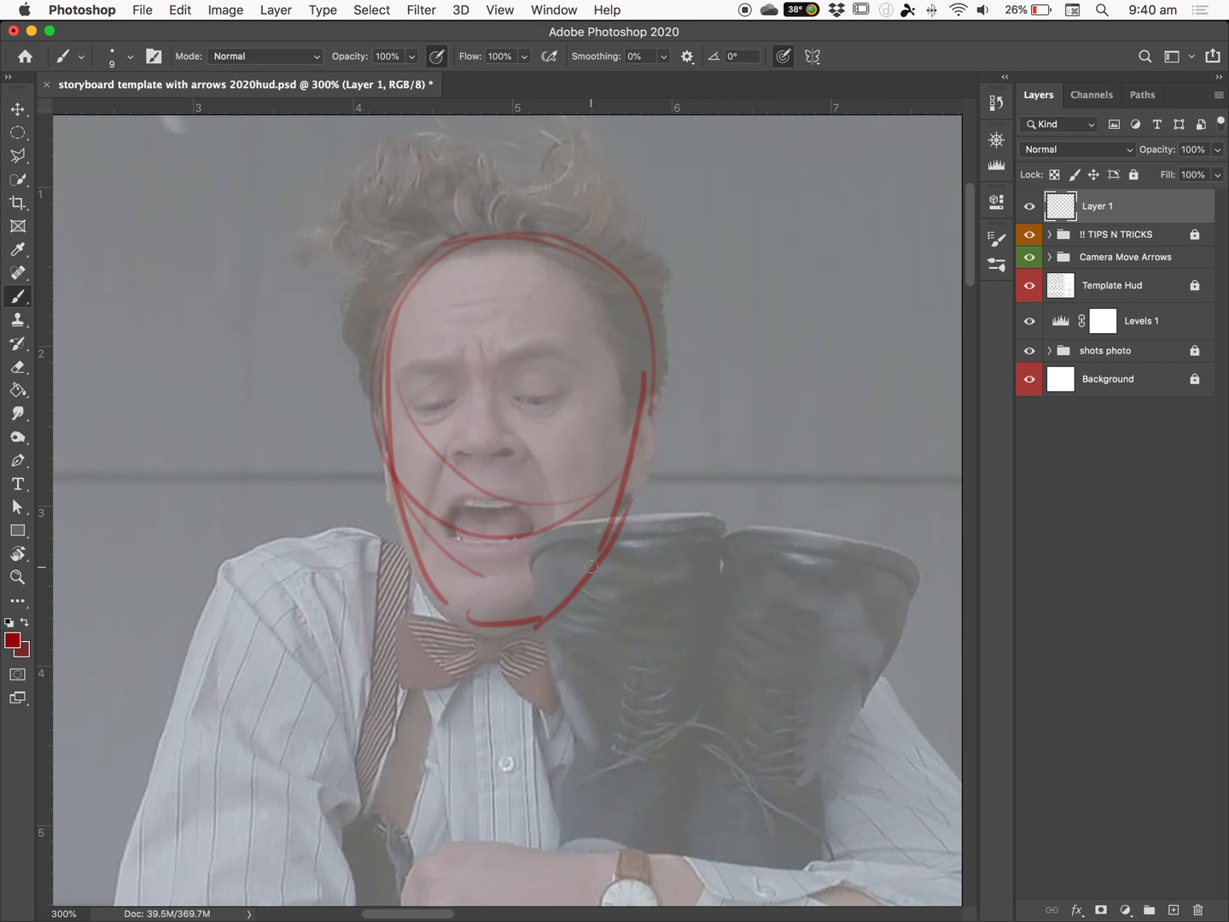
- Add a curved eye line across the face and a vertical centre line from forehead to chin, going over both twice
{"action": "mouse_move", "coordinate": [381, 411]}
{"action": "left_mouse_down"}
{"action": "mouse_move", "coordinate": [492, 392]}
{"action": "mouse_move", "coordinate": [636, 398]}
{"action": "mouse_move", "coordinate": [384, 414]}
{"action": "mouse_move", "coordinate": [622, 406]}
{"action": "left_mouse_up"}
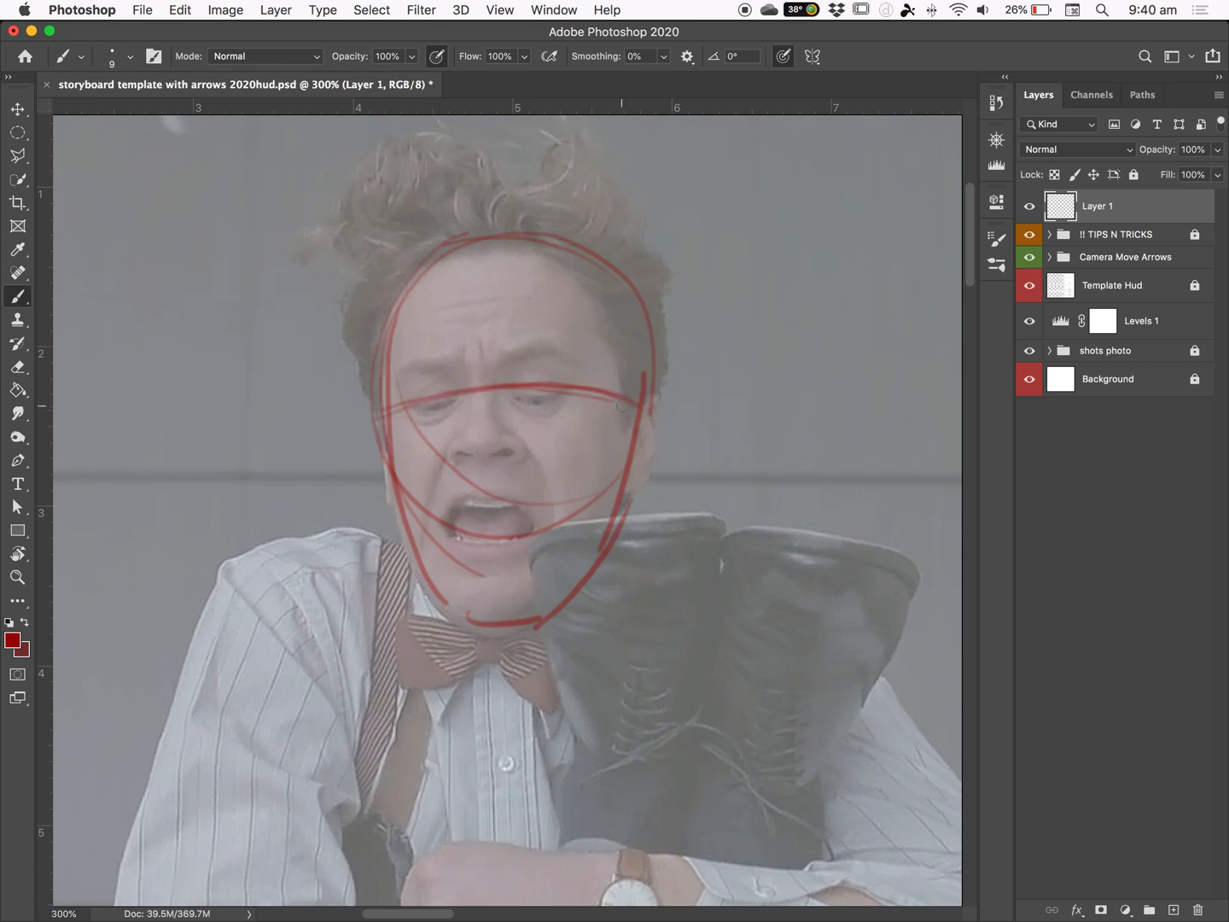
{"action": "mouse_move", "coordinate": [381, 418]}
{"action": "left_mouse_down"}
{"action": "mouse_move", "coordinate": [469, 395]}
{"action": "mouse_move", "coordinate": [638, 400]}
{"action": "left_mouse_up"}
{"action": "mouse_move", "coordinate": [493, 236]}
{"action": "left_mouse_down"}
{"action": "mouse_move", "coordinate": [473, 410]}
{"action": "mouse_move", "coordinate": [488, 587]}
{"action": "mouse_move", "coordinate": [482, 530]}
{"action": "left_mouse_up"}
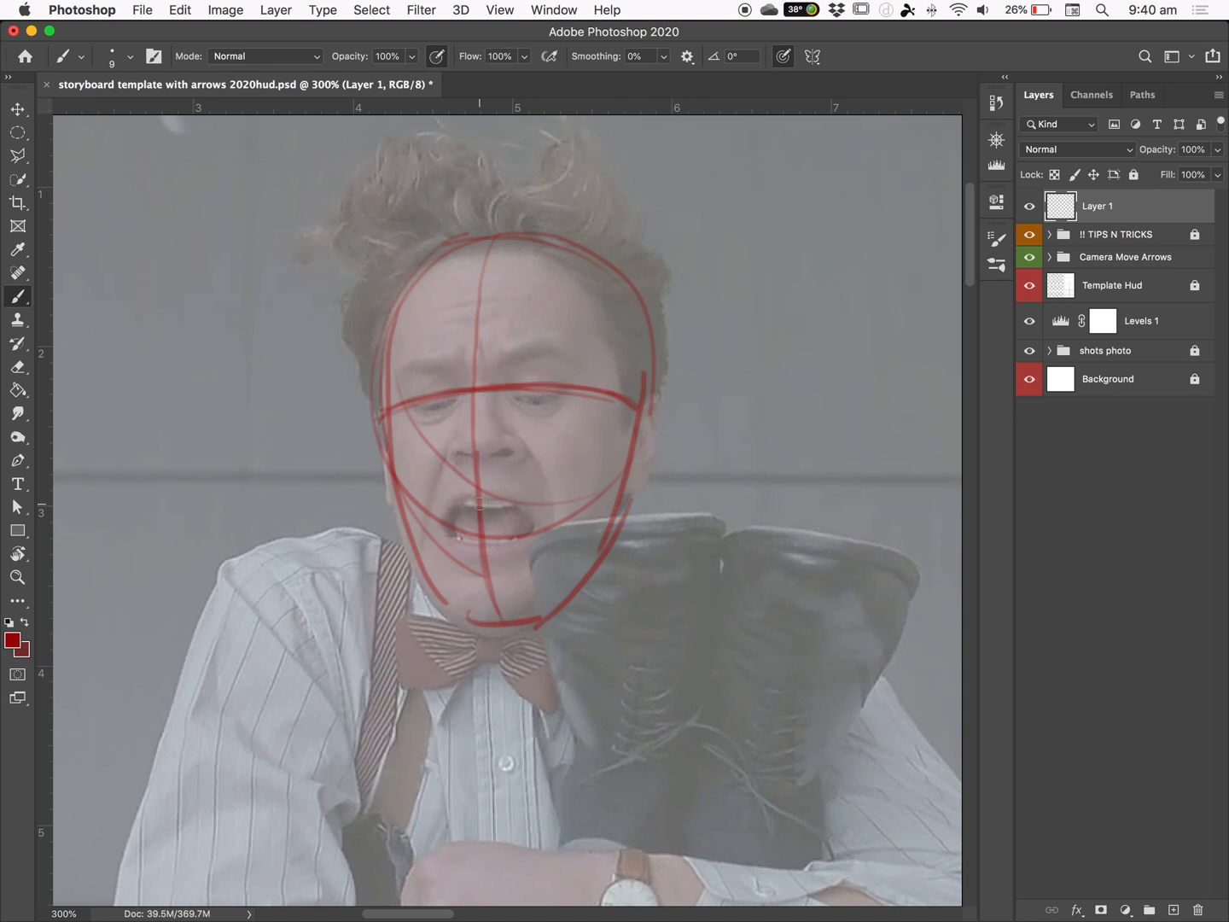
{"action": "mouse_move", "coordinate": [493, 237]}
{"action": "left_mouse_down"}
{"action": "mouse_move", "coordinate": [477, 298]}
{"action": "mouse_move", "coordinate": [497, 584]}
{"action": "left_mouse_up"}
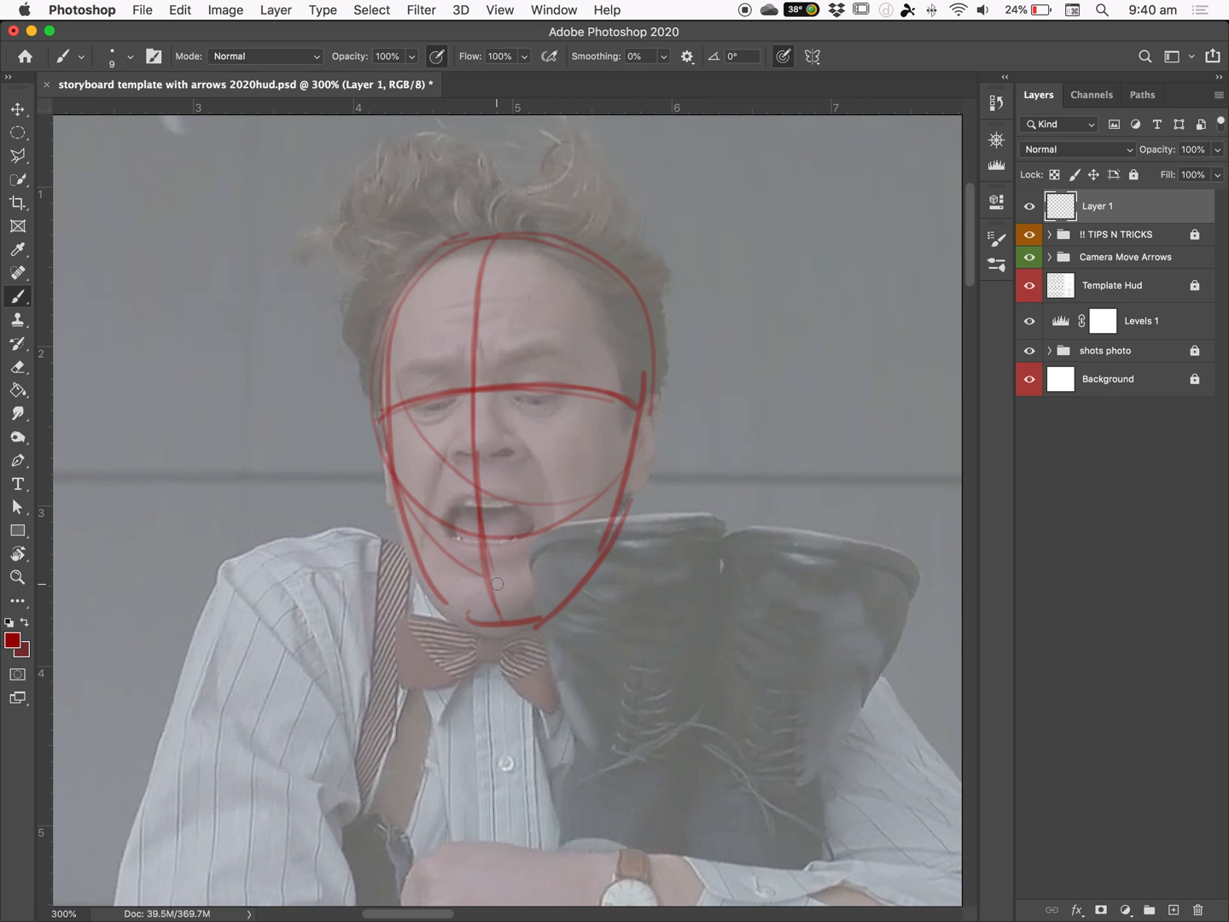
- Draw the closed eyes, nose, open mouth, chin mark and eyebrows on the guide lines, and add both ears
{"action": "left_click_drag", "start_coordinate": [404, 408], "coordinate": [574, 391]}
{"action": "left_click_drag", "start_coordinate": [432, 409], "coordinate": [458, 396]}
{"action": "left_click_drag", "start_coordinate": [460, 457], "coordinate": [519, 447]}
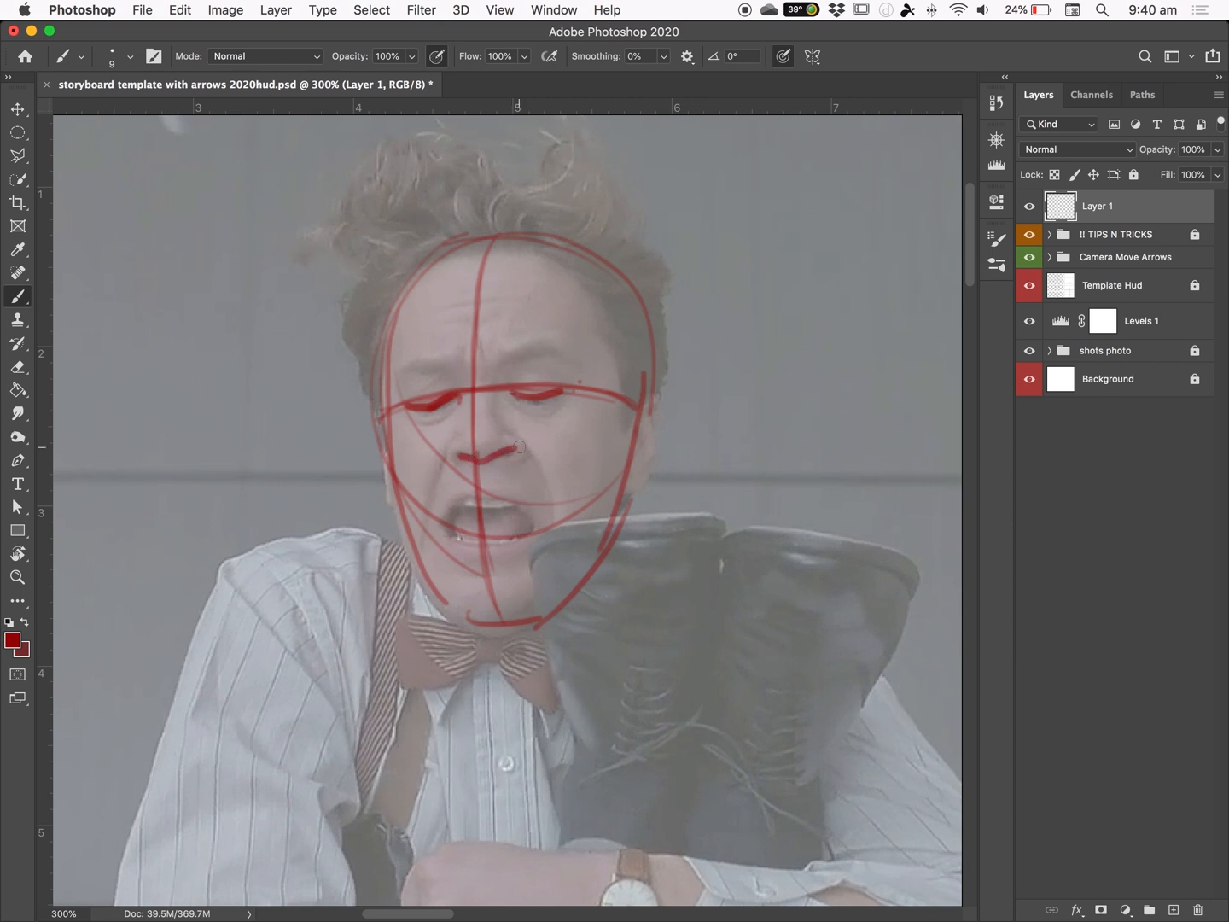
{"action": "mouse_move", "coordinate": [472, 499]}
{"action": "left_mouse_down"}
{"action": "mouse_move", "coordinate": [494, 539]}
{"action": "mouse_move", "coordinate": [536, 517]}
{"action": "mouse_move", "coordinate": [504, 496]}
{"action": "mouse_move", "coordinate": [456, 510]}
{"action": "mouse_move", "coordinate": [528, 500]}
{"action": "left_mouse_up"}
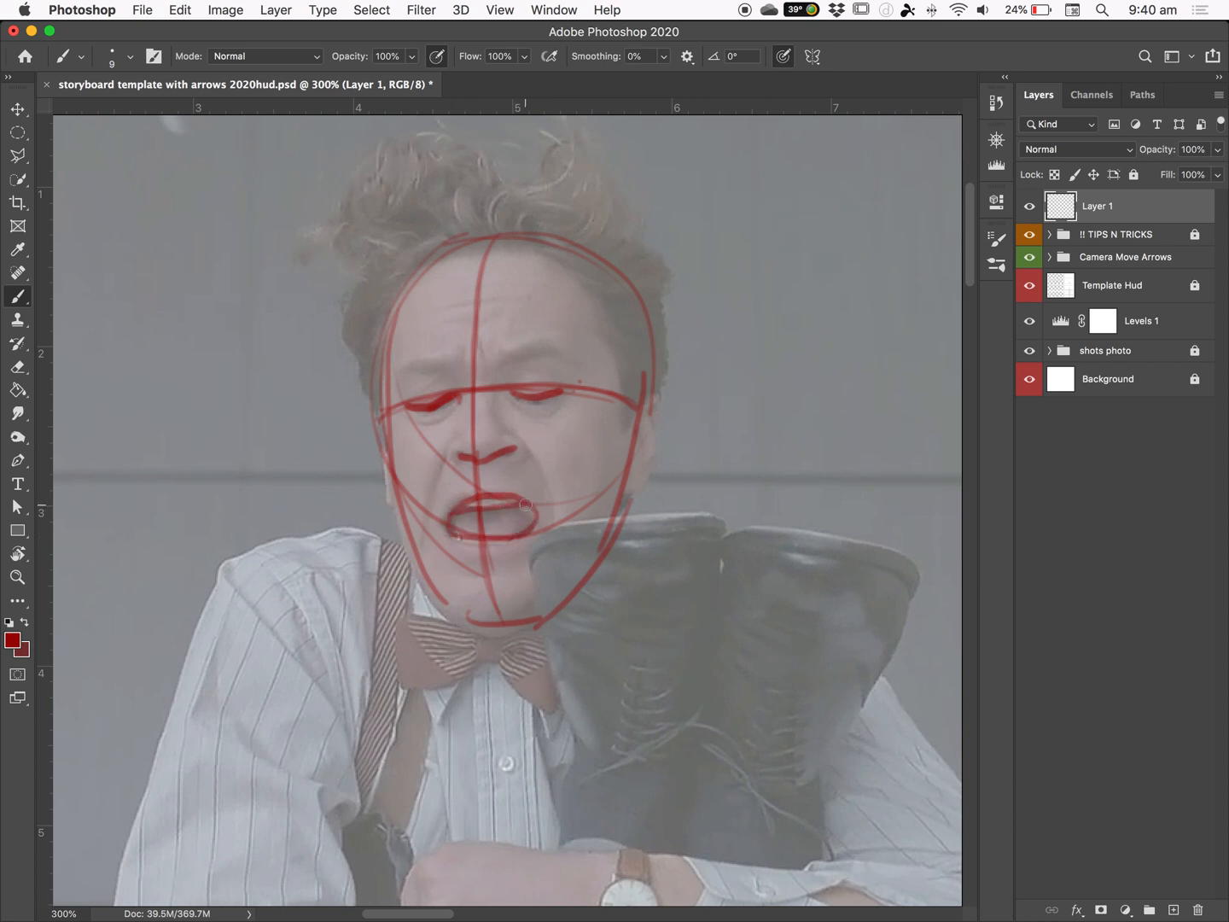
{"action": "left_click_drag", "start_coordinate": [472, 559], "coordinate": [496, 557]}
{"action": "left_click_drag", "start_coordinate": [397, 376], "coordinate": [561, 346]}
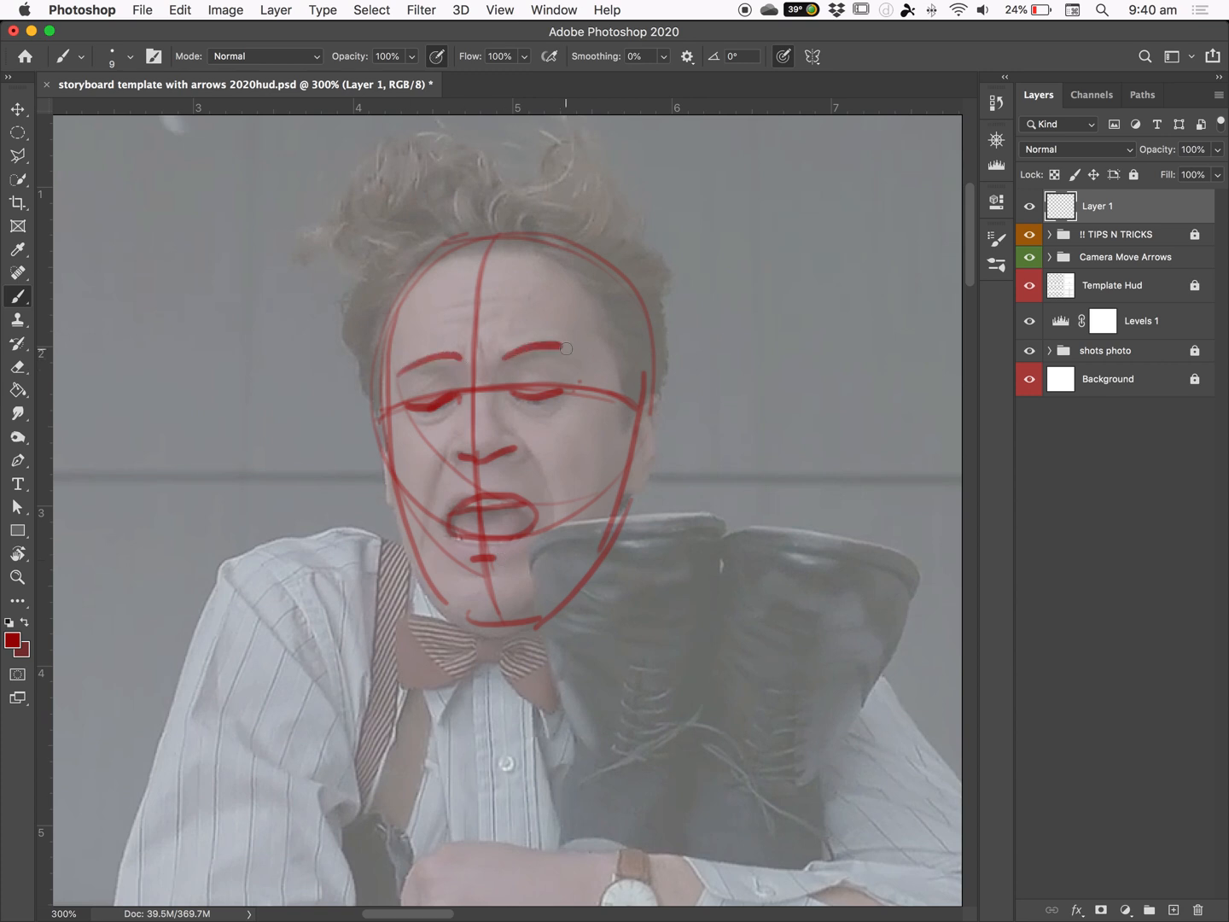
{"action": "mouse_move", "coordinate": [639, 401]}
{"action": "left_mouse_down"}
{"action": "mouse_move", "coordinate": [658, 464]}
{"action": "mouse_move", "coordinate": [626, 490]}
{"action": "left_mouse_up"}
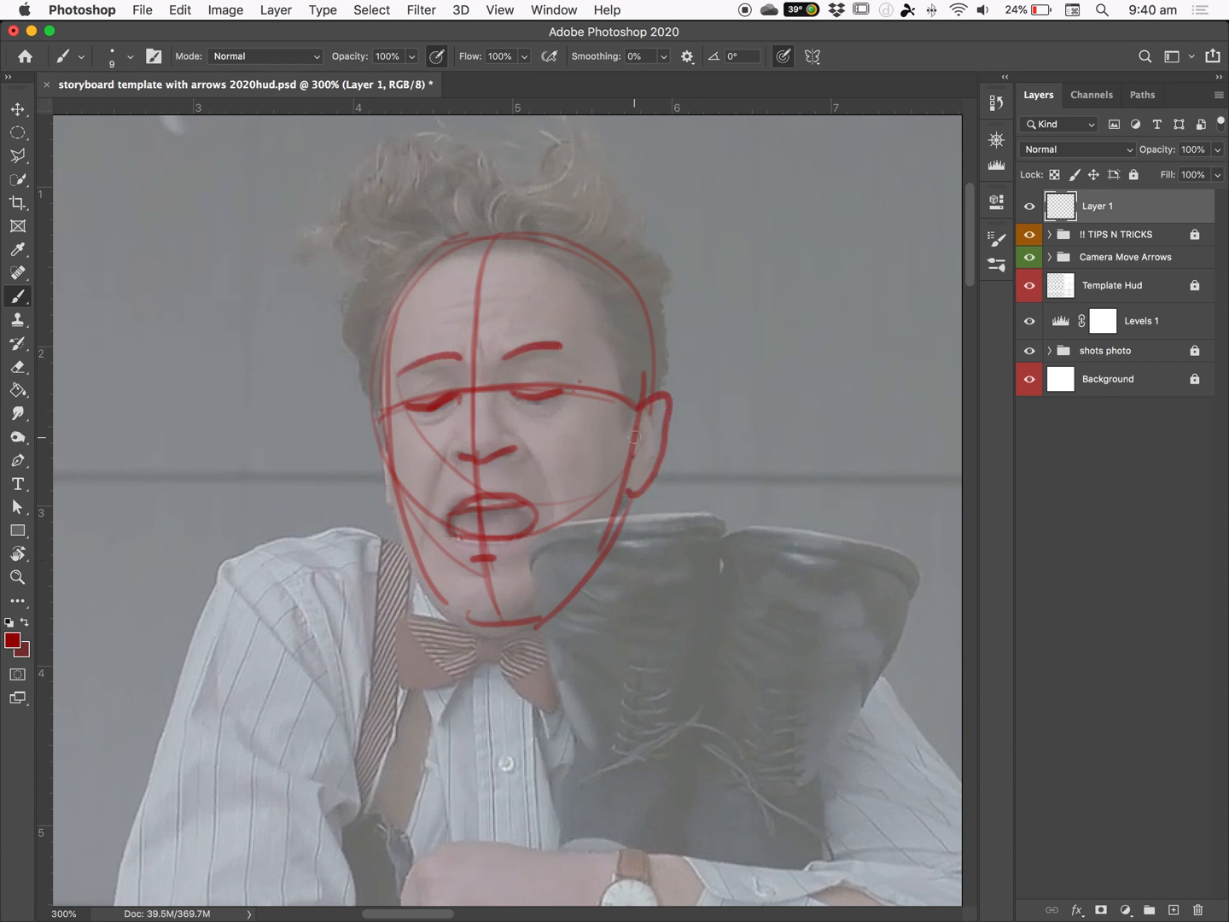
{"action": "left_click_drag", "start_coordinate": [383, 421], "coordinate": [394, 486]}
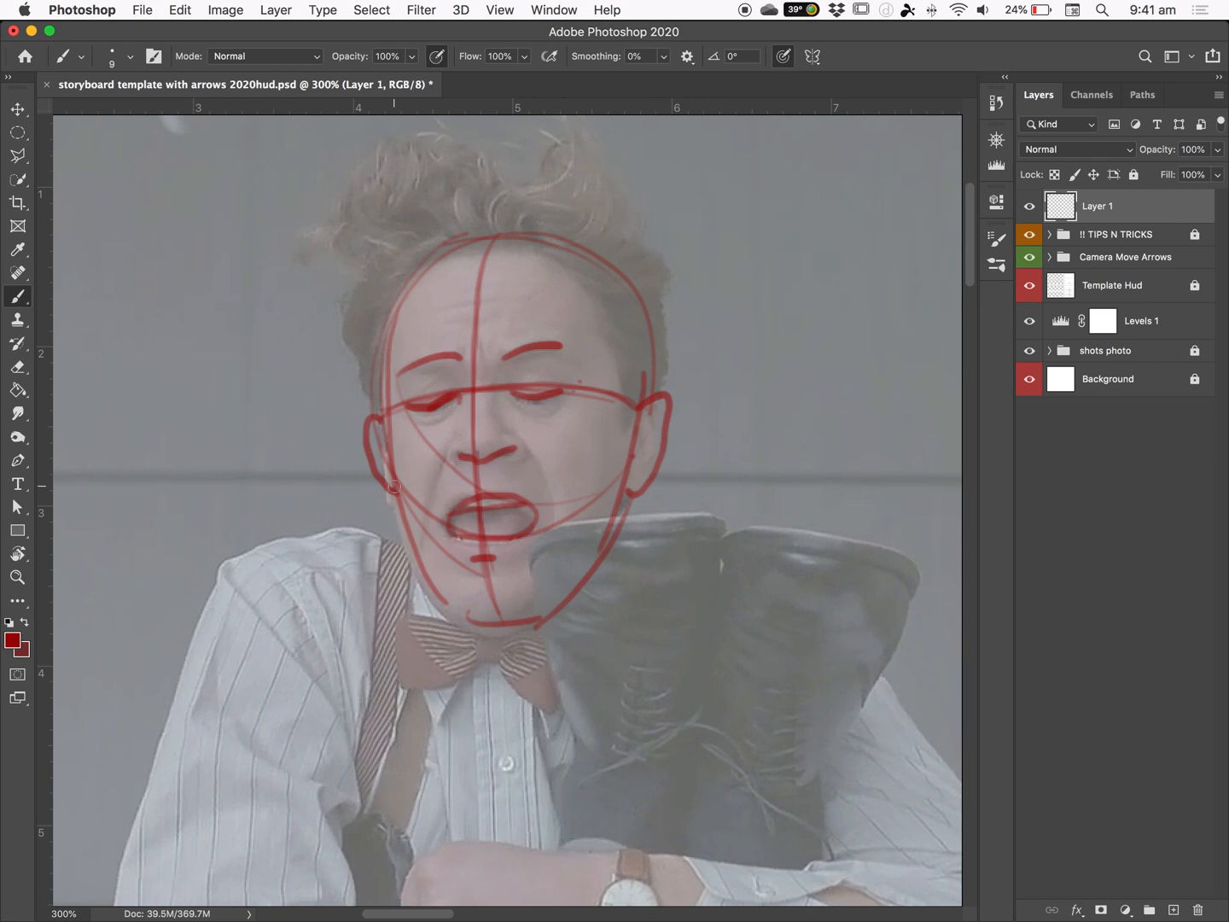
- Sketch both shoulder lines with round shoulder joints, and the side of the torso below the shoulder on the frame's left
{"action": "left_click", "coordinate": [701, 787]}
{"action": "key", "text": "super+minus"}
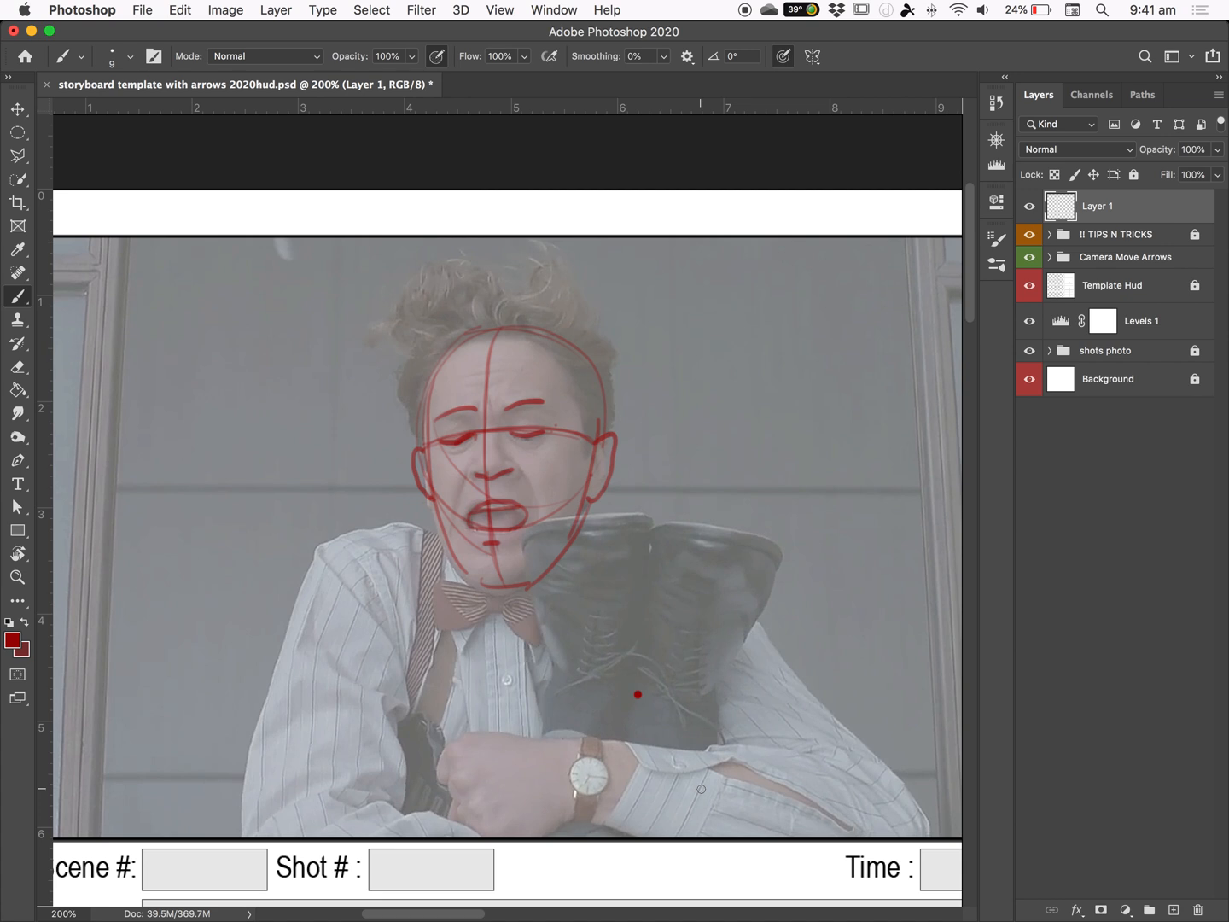
{"action": "mouse_move", "coordinate": [350, 651]}
{"action": "left_mouse_down"}
{"action": "mouse_move", "coordinate": [361, 540]}
{"action": "mouse_move", "coordinate": [369, 630]}
{"action": "left_mouse_up"}
{"action": "left_click_drag", "start_coordinate": [431, 527], "coordinate": [303, 591]}
{"action": "left_click_drag", "start_coordinate": [367, 628], "coordinate": [467, 822]}
{"action": "mouse_move", "coordinate": [529, 529]}
{"action": "left_mouse_down"}
{"action": "mouse_move", "coordinate": [659, 568]}
{"action": "mouse_move", "coordinate": [666, 545]}
{"action": "mouse_move", "coordinate": [650, 619]}
{"action": "left_mouse_up"}
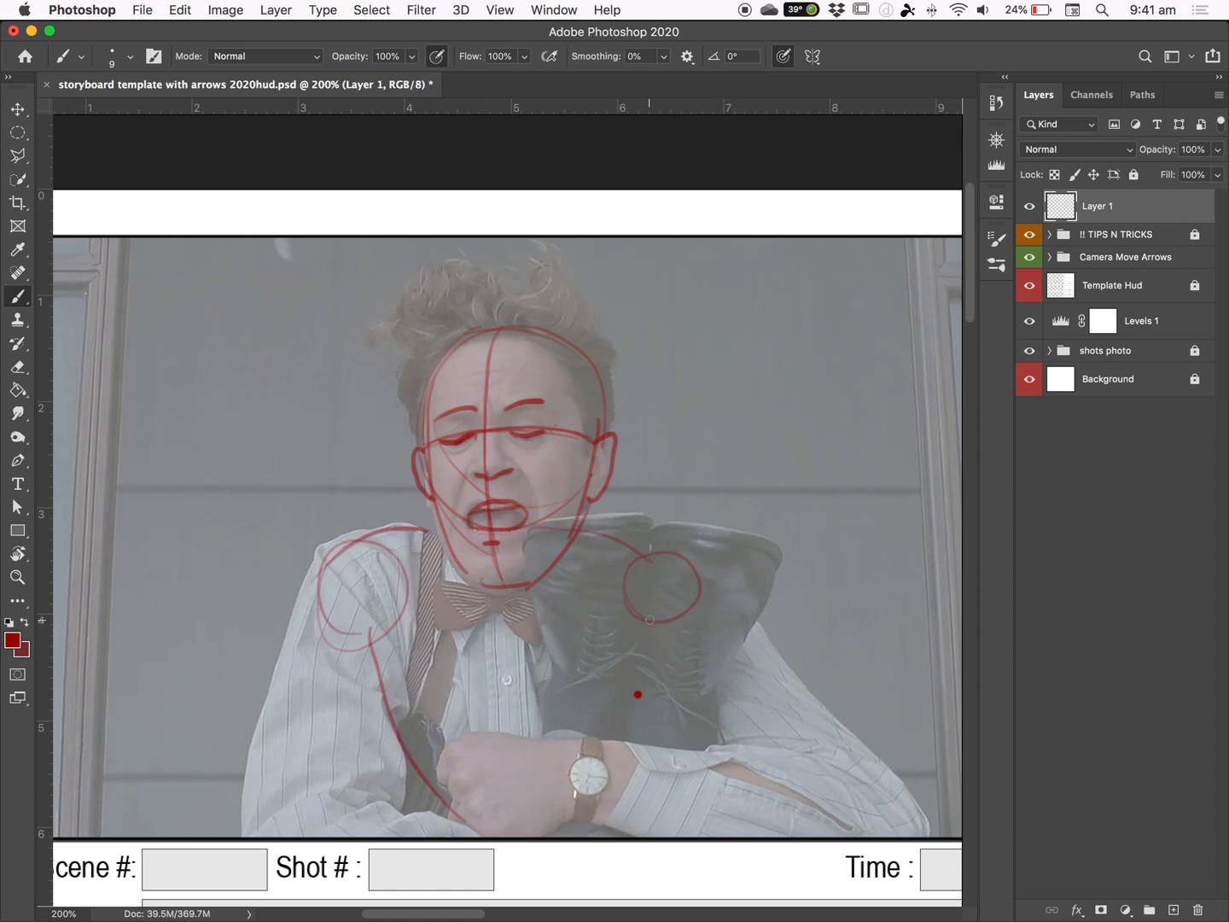
- Draw the sleeve lines of the arm on the frame's left, from shoulder to frame bottom, with a short forearm line
{"action": "left_click_drag", "start_coordinate": [350, 563], "coordinate": [304, 843]}
{"action": "left_click_drag", "start_coordinate": [347, 611], "coordinate": [305, 843]}
{"action": "left_click_drag", "start_coordinate": [333, 553], "coordinate": [262, 841]}
{"action": "mouse_move", "coordinate": [393, 704]}
{"action": "left_mouse_down"}
{"action": "mouse_move", "coordinate": [371, 822]}
{"action": "mouse_move", "coordinate": [371, 797]}
{"action": "mouse_move", "coordinate": [495, 812]}
{"action": "left_mouse_up"}
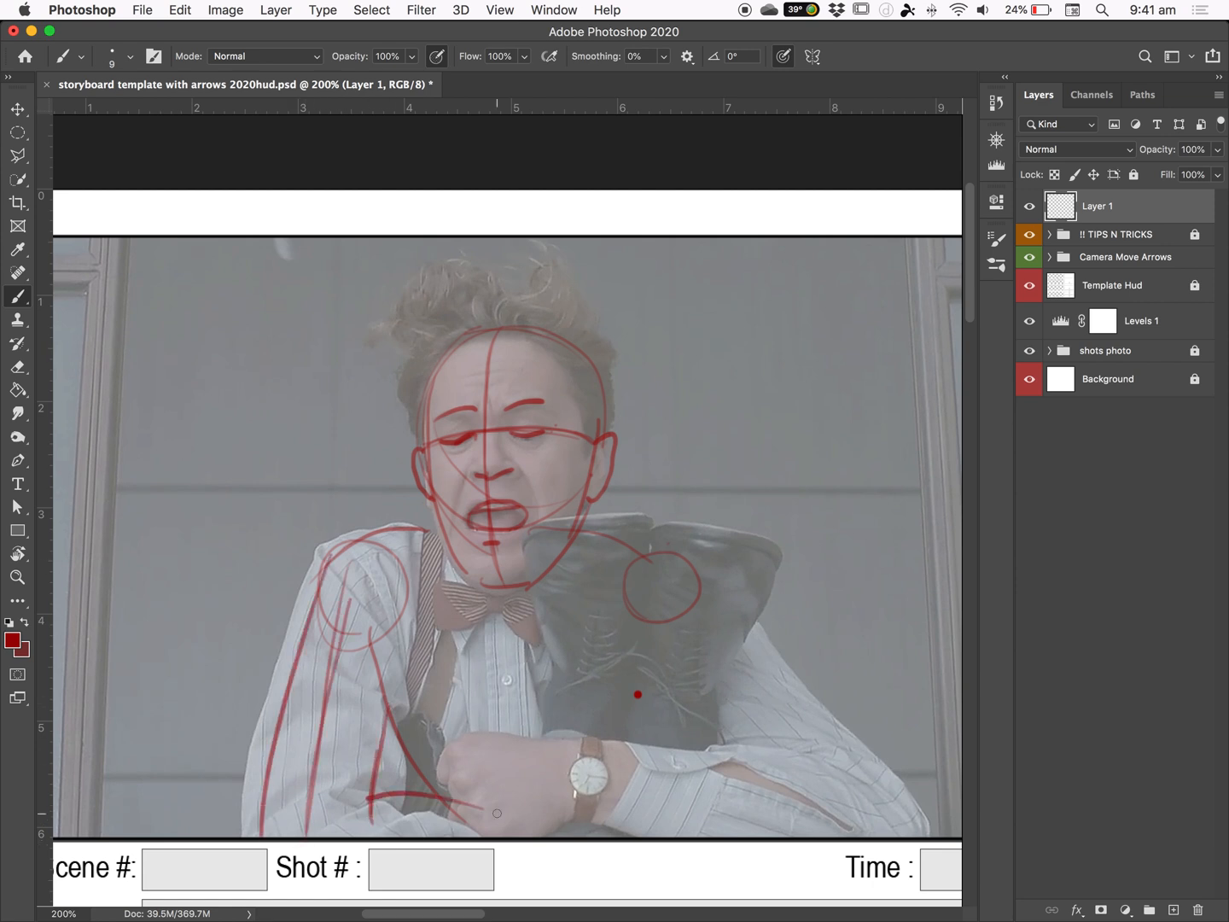
- Sketch the arm on the frame's right, the round fist and the forearm crossing the chest between them
{"action": "left_click_drag", "start_coordinate": [675, 557], "coordinate": [889, 803]}
{"action": "left_click_drag", "start_coordinate": [655, 575], "coordinate": [809, 750]}
{"action": "left_click_drag", "start_coordinate": [477, 735], "coordinate": [445, 768]}
{"action": "left_click_drag", "start_coordinate": [547, 768], "coordinate": [845, 793]}
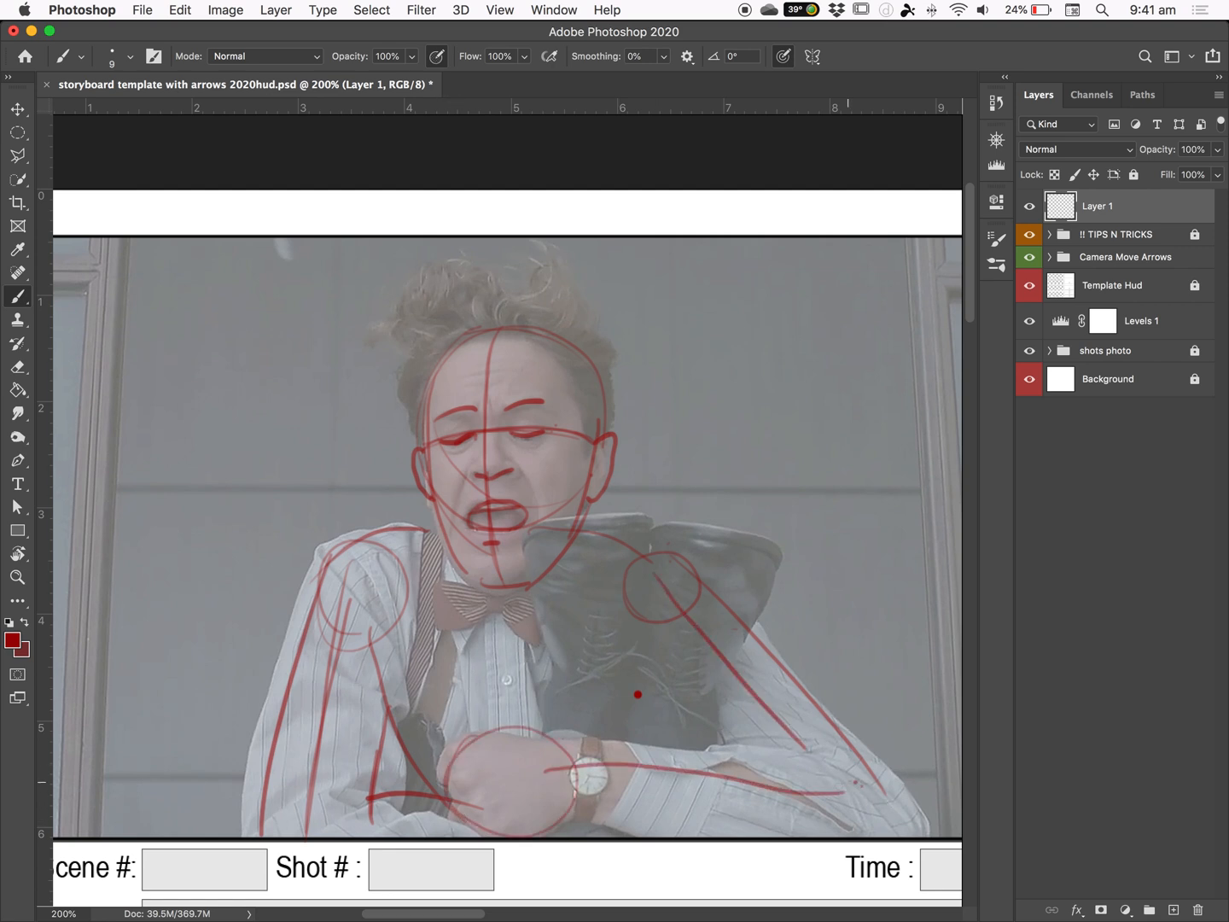
{"action": "left_click_drag", "start_coordinate": [560, 740], "coordinate": [785, 755]}
{"action": "left_click_drag", "start_coordinate": [570, 805], "coordinate": [768, 836]}
{"action": "mouse_move", "coordinate": [864, 776]}
{"action": "left_mouse_down"}
{"action": "mouse_move", "coordinate": [886, 809]}
{"action": "mouse_move", "coordinate": [800, 755]}
{"action": "left_mouse_up"}
{"action": "left_click_drag", "start_coordinate": [596, 535], "coordinate": [629, 553]}
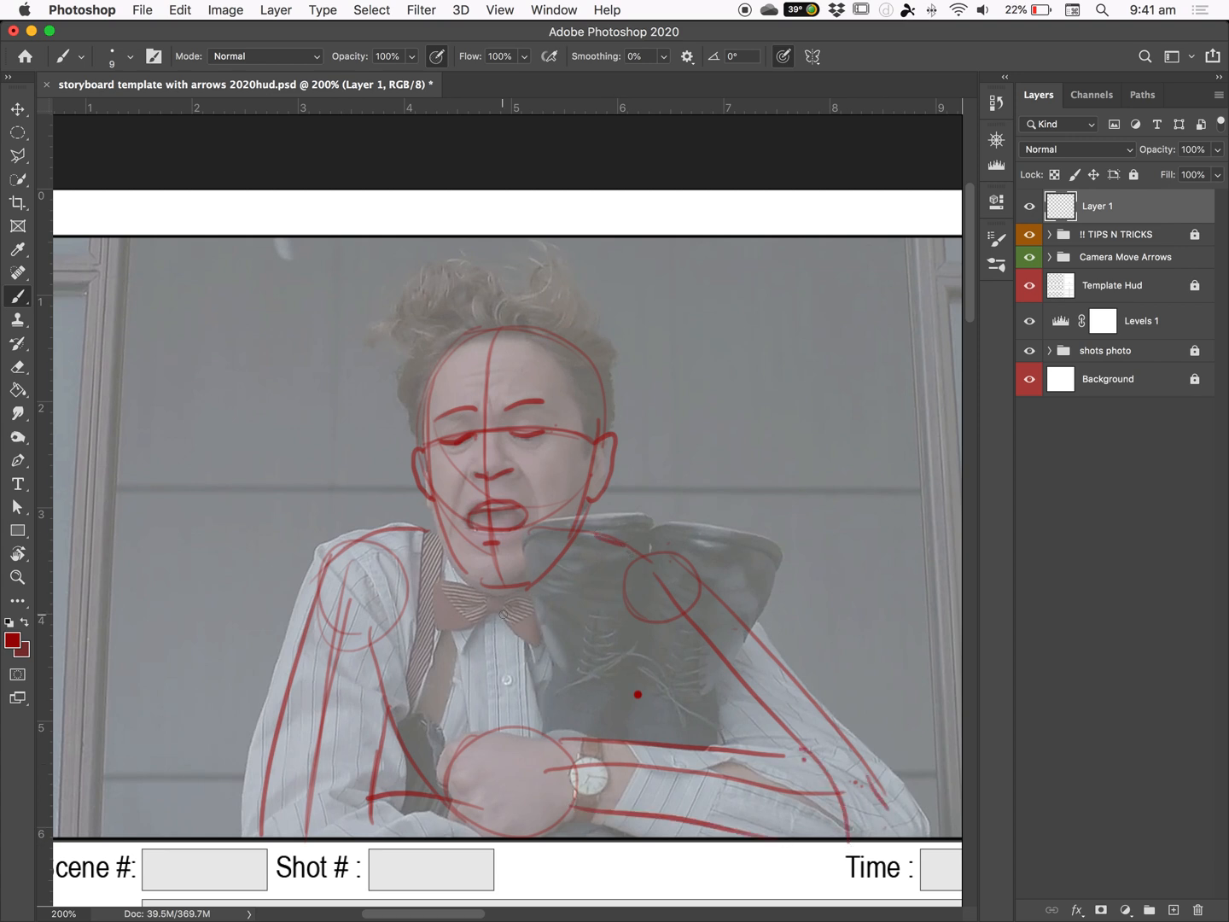
- Select Layer 1 again as the layer to draw on
{"action": "left_click", "coordinate": [428, 526], "text": "super"}
{"action": "left_click", "coordinate": [671, 719]}
{"action": "left_click", "coordinate": [751, 327]}
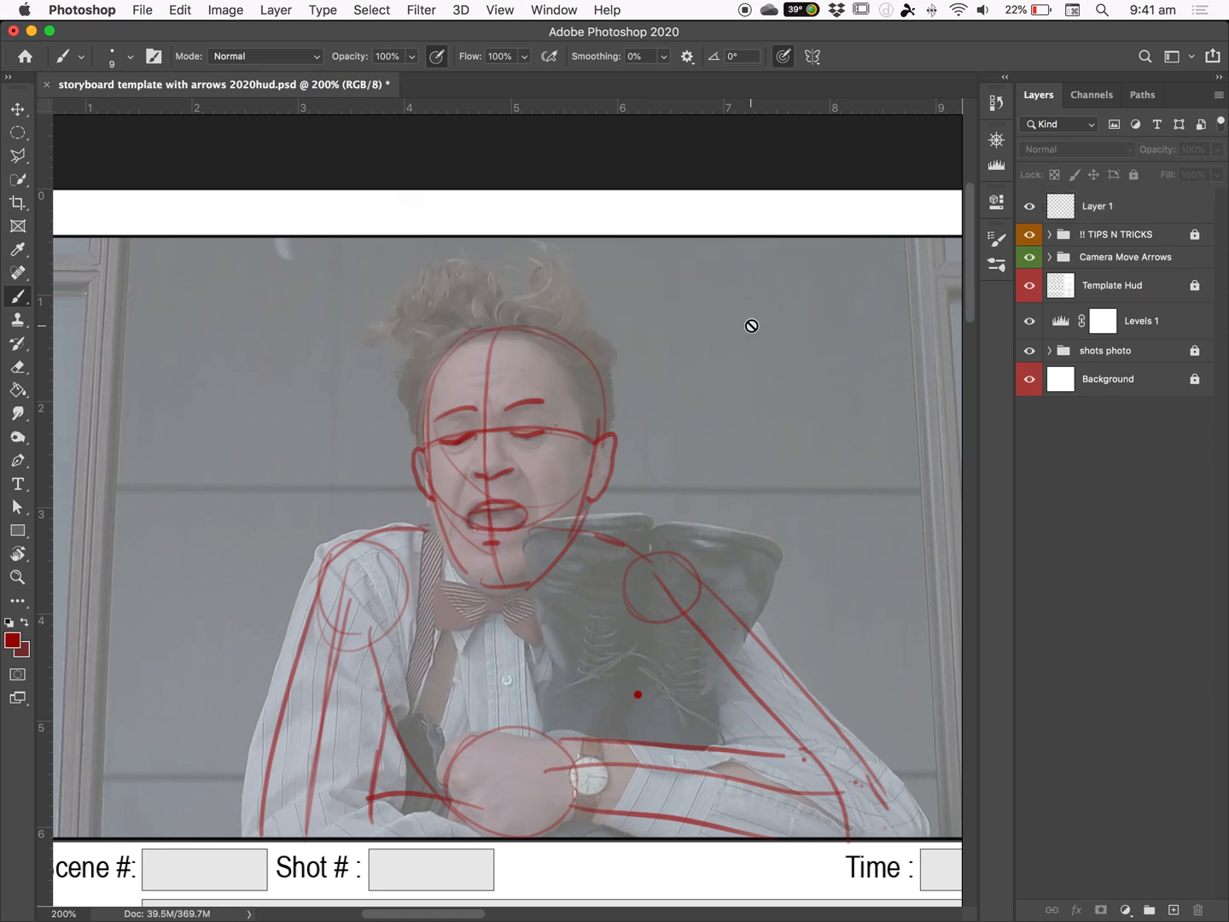
{"action": "left_click", "coordinate": [1100, 213]}
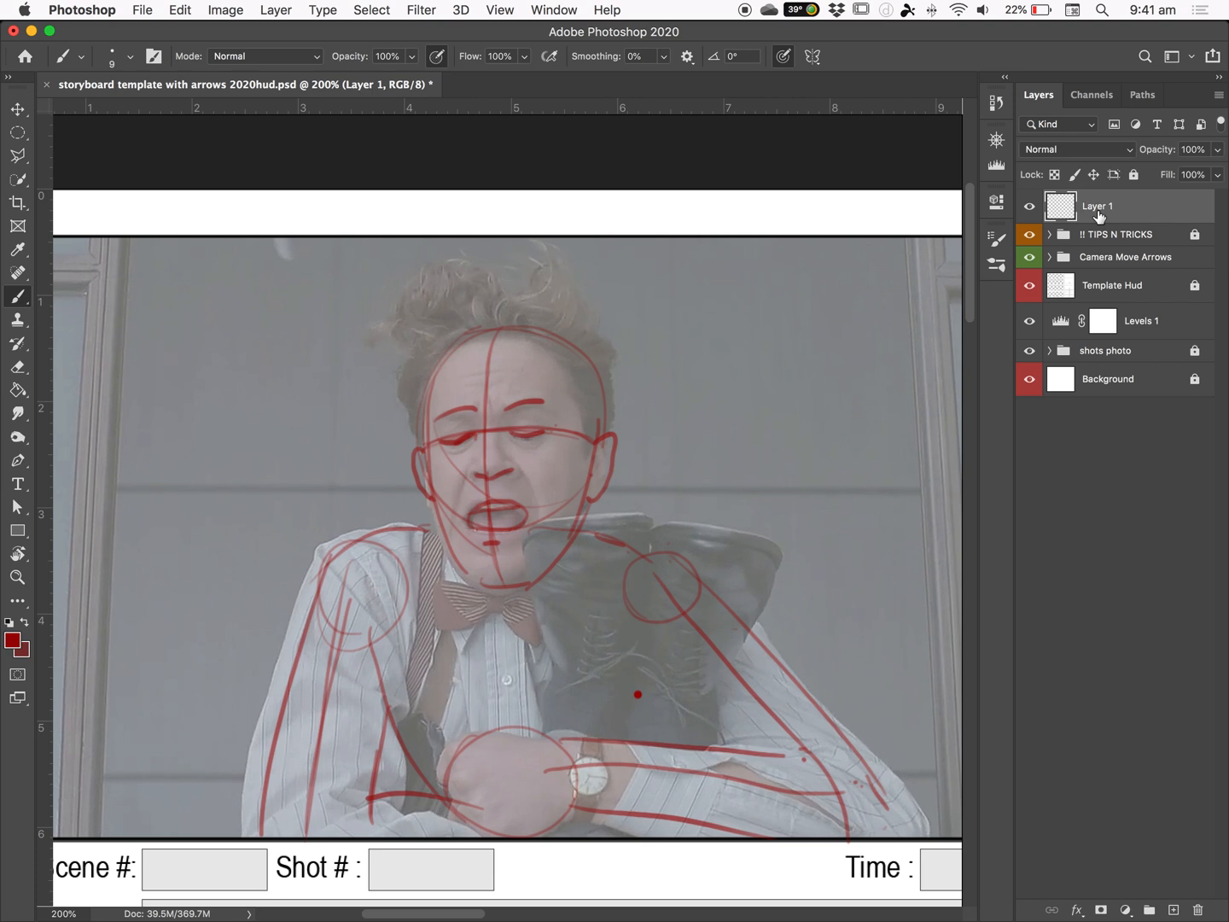
- Outline the two boots held against the chest and add short strokes for their laces
{"action": "mouse_move", "coordinate": [528, 533]}
{"action": "left_mouse_down"}
{"action": "mouse_move", "coordinate": [667, 515]}
{"action": "mouse_move", "coordinate": [524, 536]}
{"action": "mouse_move", "coordinate": [541, 627]}
{"action": "left_mouse_up"}
{"action": "left_click_drag", "start_coordinate": [661, 508], "coordinate": [636, 633]}
{"action": "left_click_drag", "start_coordinate": [536, 633], "coordinate": [563, 765]}
{"action": "left_click_drag", "start_coordinate": [636, 633], "coordinate": [638, 695]}
{"action": "mouse_move", "coordinate": [658, 522]}
{"action": "left_mouse_down"}
{"action": "mouse_move", "coordinate": [768, 558]}
{"action": "mouse_move", "coordinate": [707, 703]}
{"action": "left_mouse_up"}
{"action": "left_click_drag", "start_coordinate": [637, 651], "coordinate": [633, 749]}
{"action": "left_click_drag", "start_coordinate": [574, 671], "coordinate": [607, 673]}
{"action": "mouse_move", "coordinate": [577, 656]}
{"action": "left_mouse_down"}
{"action": "mouse_move", "coordinate": [618, 652]}
{"action": "mouse_move", "coordinate": [614, 638]}
{"action": "left_mouse_up"}
{"action": "left_click_drag", "start_coordinate": [584, 623], "coordinate": [618, 605]}
{"action": "left_click_drag", "start_coordinate": [664, 680], "coordinate": [688, 686]}
{"action": "mouse_move", "coordinate": [672, 656]}
{"action": "left_mouse_down"}
{"action": "mouse_move", "coordinate": [693, 658]}
{"action": "mouse_move", "coordinate": [691, 644]}
{"action": "left_mouse_up"}
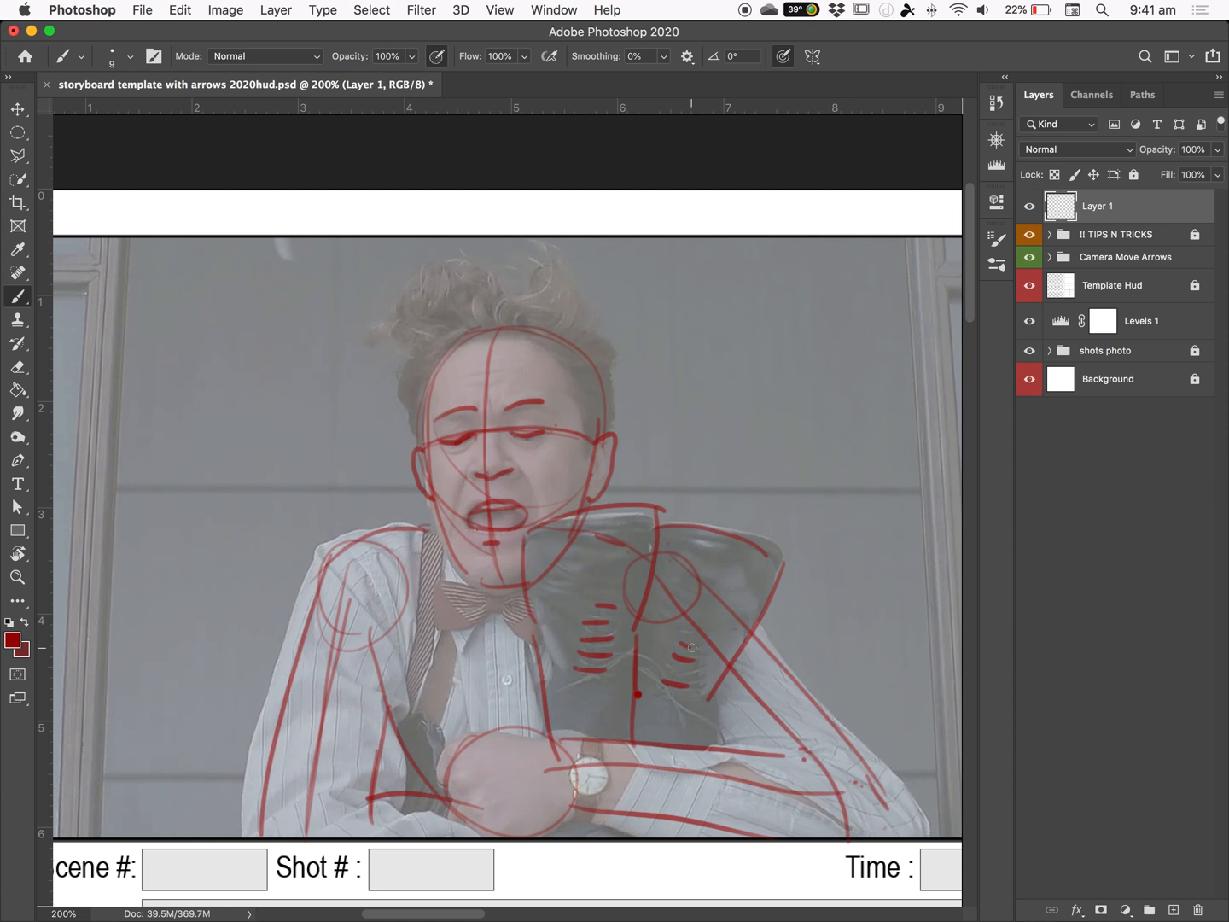
- Draw the bow tie with its knot, the shirt's button strip and the wristwatch with its strap
{"action": "mouse_move", "coordinate": [464, 582]}
{"action": "left_mouse_down"}
{"action": "mouse_move", "coordinate": [444, 636]}
{"action": "mouse_move", "coordinate": [503, 626]}
{"action": "mouse_move", "coordinate": [497, 596]}
{"action": "left_mouse_up"}
{"action": "left_click_drag", "start_coordinate": [485, 603], "coordinate": [543, 641]}
{"action": "mouse_move", "coordinate": [516, 610]}
{"action": "left_mouse_down"}
{"action": "mouse_move", "coordinate": [534, 607]}
{"action": "mouse_move", "coordinate": [512, 742]}
{"action": "mouse_move", "coordinate": [523, 730]}
{"action": "mouse_move", "coordinate": [476, 734]}
{"action": "mouse_move", "coordinate": [522, 725]}
{"action": "left_mouse_up"}
{"action": "mouse_move", "coordinate": [580, 758]}
{"action": "left_mouse_down"}
{"action": "mouse_move", "coordinate": [586, 776]}
{"action": "mouse_move", "coordinate": [581, 754]}
{"action": "mouse_move", "coordinate": [604, 761]}
{"action": "mouse_move", "coordinate": [580, 813]}
{"action": "left_mouse_up"}
{"action": "left_click_drag", "start_coordinate": [603, 788], "coordinate": [604, 810]}
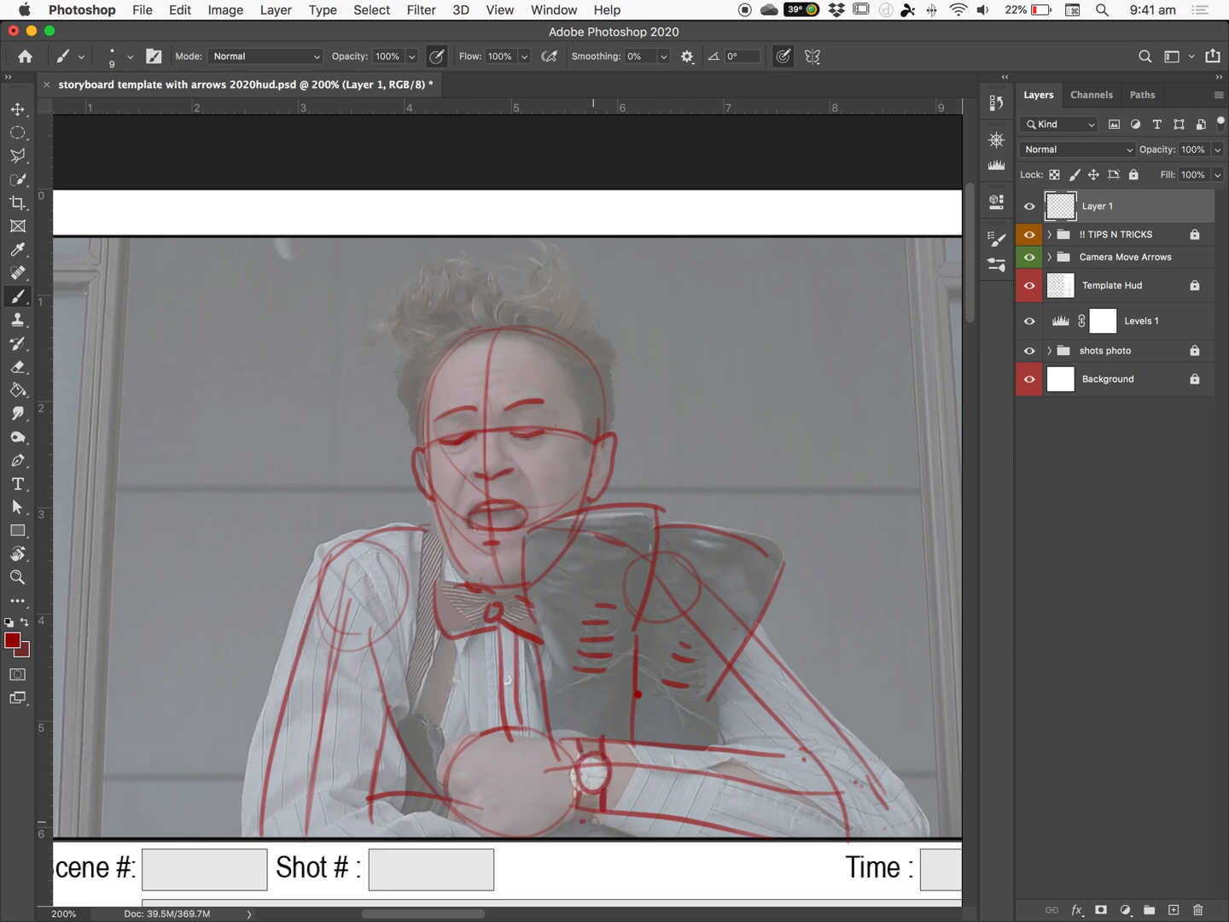
- Draw the spiky hair outline and the creases beside the mouth, and reinforce the shoulder and boot lines
{"action": "left_click_drag", "start_coordinate": [595, 662], "coordinate": [597, 739]}
{"action": "mouse_move", "coordinate": [413, 454]}
{"action": "left_mouse_down"}
{"action": "mouse_move", "coordinate": [399, 300]}
{"action": "mouse_move", "coordinate": [426, 281]}
{"action": "mouse_move", "coordinate": [529, 276]}
{"action": "mouse_move", "coordinate": [546, 257]}
{"action": "mouse_move", "coordinate": [556, 295]}
{"action": "mouse_move", "coordinate": [565, 285]}
{"action": "mouse_move", "coordinate": [608, 354]}
{"action": "mouse_move", "coordinate": [609, 416]}
{"action": "left_mouse_up"}
{"action": "left_click_drag", "start_coordinate": [525, 488], "coordinate": [533, 553]}
{"action": "mouse_move", "coordinate": [386, 526]}
{"action": "left_mouse_down"}
{"action": "mouse_move", "coordinate": [337, 542]}
{"action": "mouse_move", "coordinate": [306, 580]}
{"action": "left_mouse_up"}
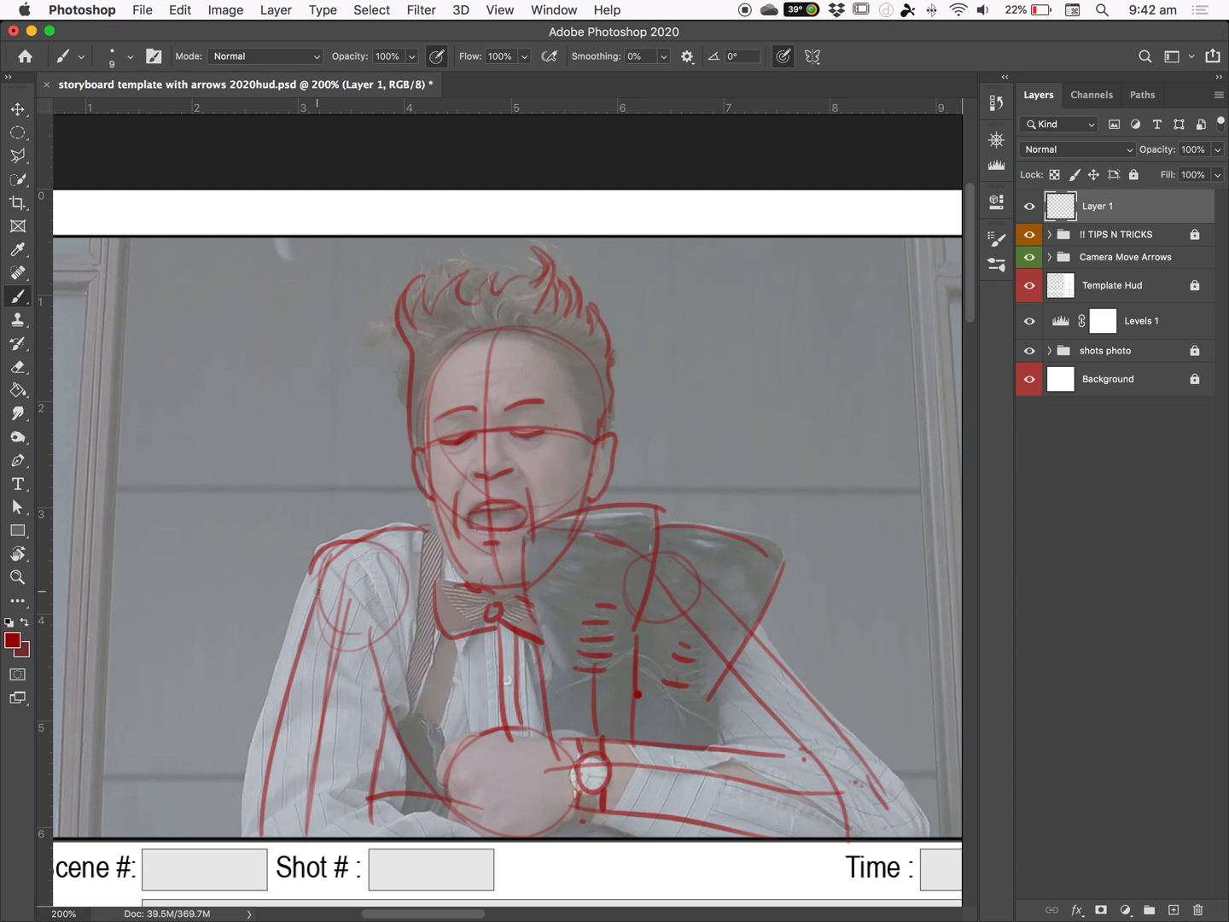
{"action": "mouse_move", "coordinate": [661, 530]}
{"action": "left_mouse_down"}
{"action": "mouse_move", "coordinate": [784, 557]}
{"action": "mouse_move", "coordinate": [779, 575]}
{"action": "left_mouse_up"}
- Hide the shots photo group to check the sketch on white, and show the group again
{"action": "left_click", "coordinate": [1029, 351]}
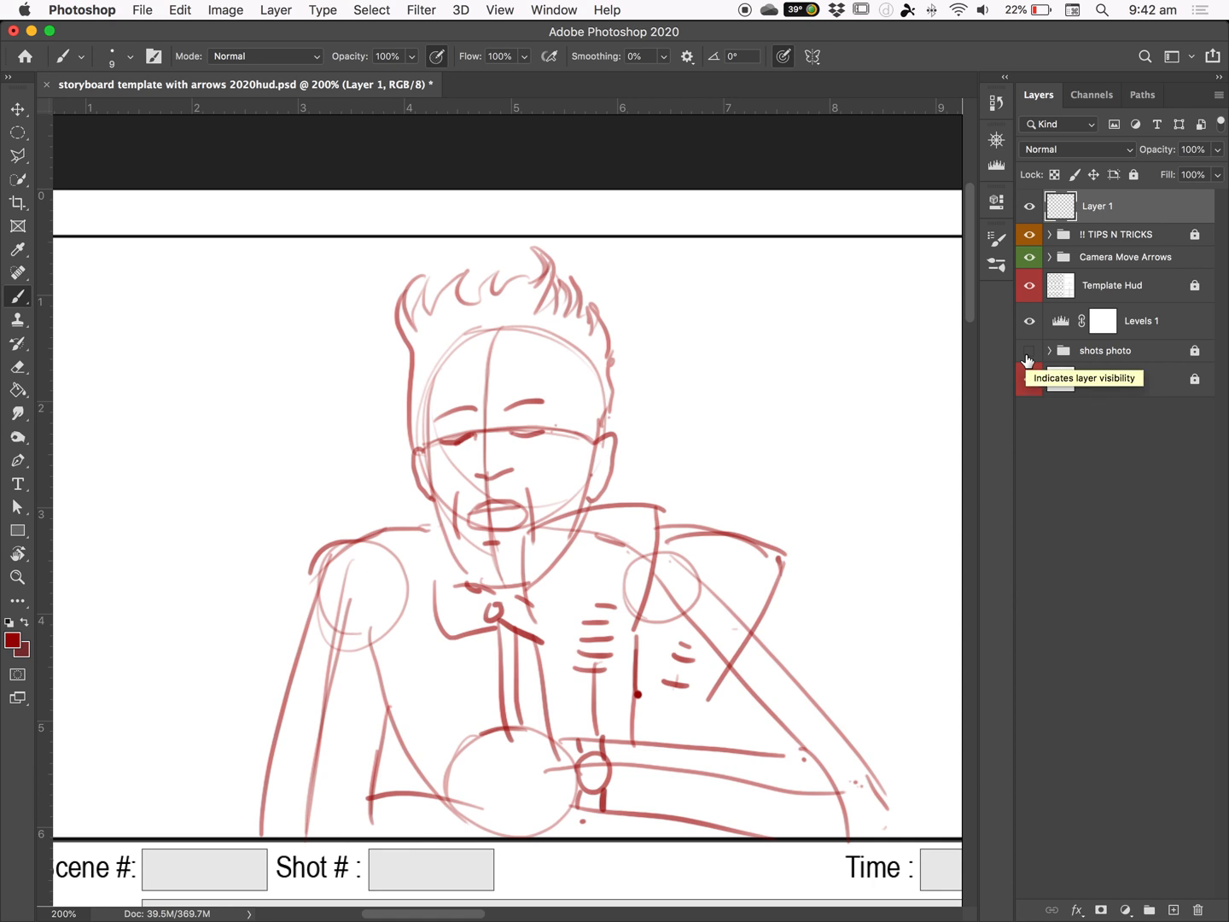
{"action": "left_click", "coordinate": [1029, 351]}
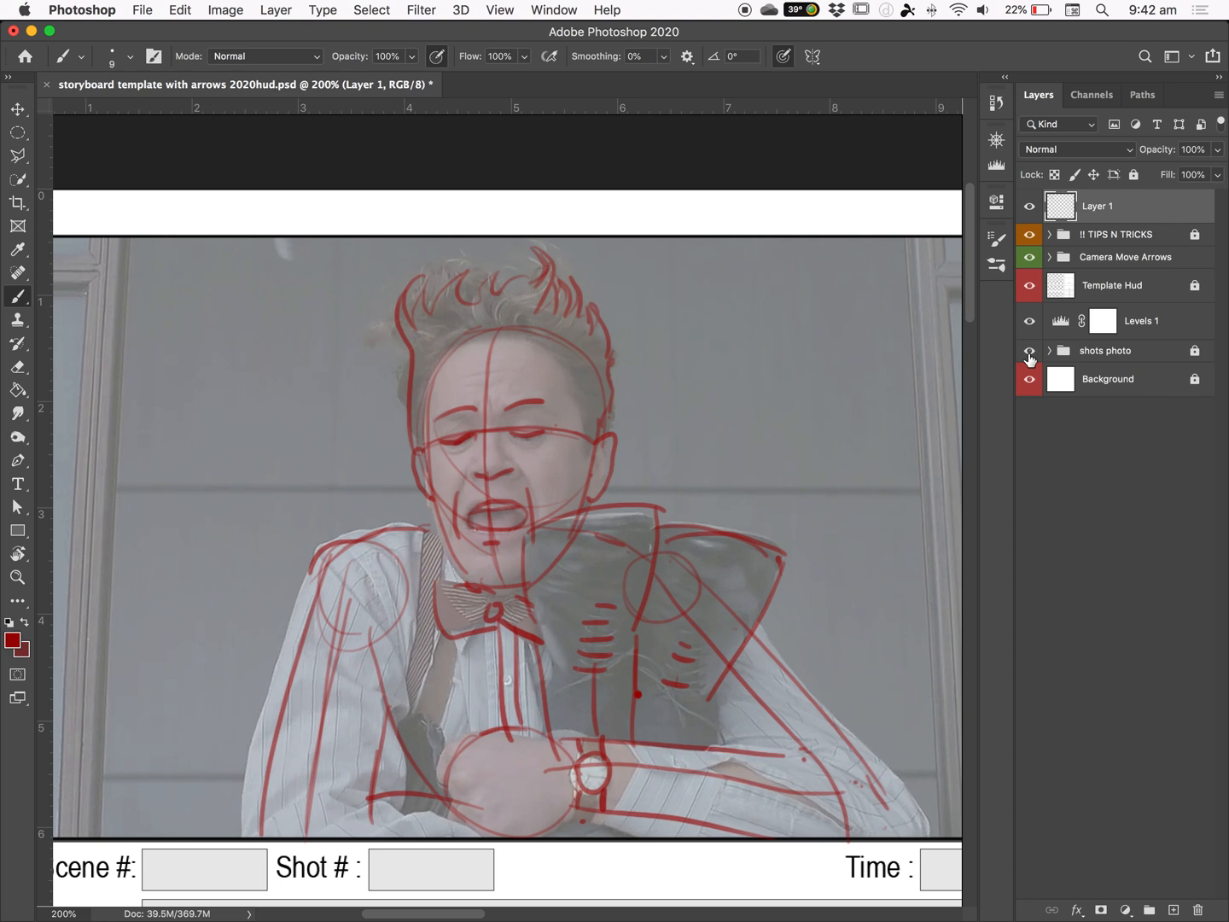
- Draw two long, slightly slanted lines along the door frame edges on either side of the man
{"action": "key", "text": "super+minus"}
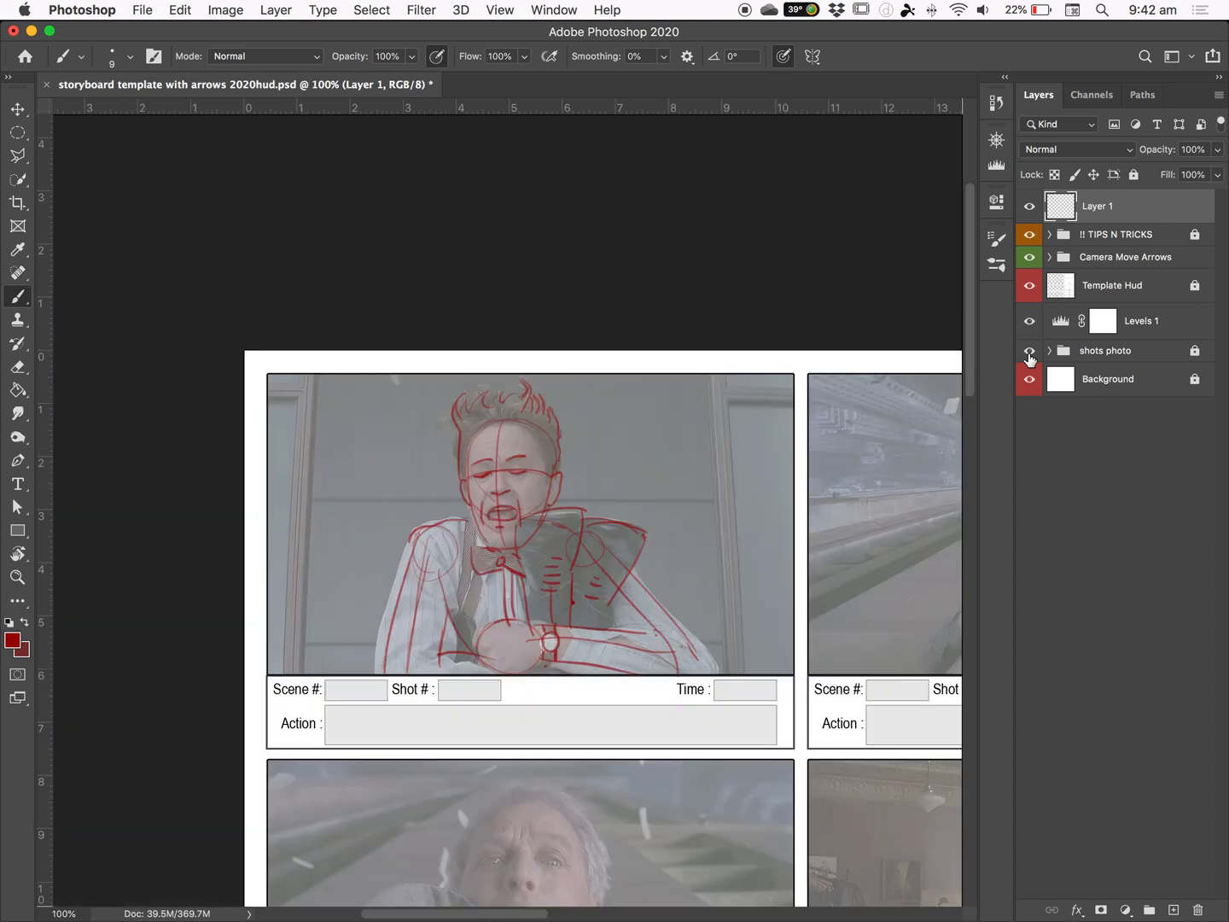
{"action": "left_click_drag", "start_coordinate": [319, 367], "coordinate": [282, 741]}
{"action": "left_click_drag", "start_coordinate": [705, 367], "coordinate": [730, 673]}
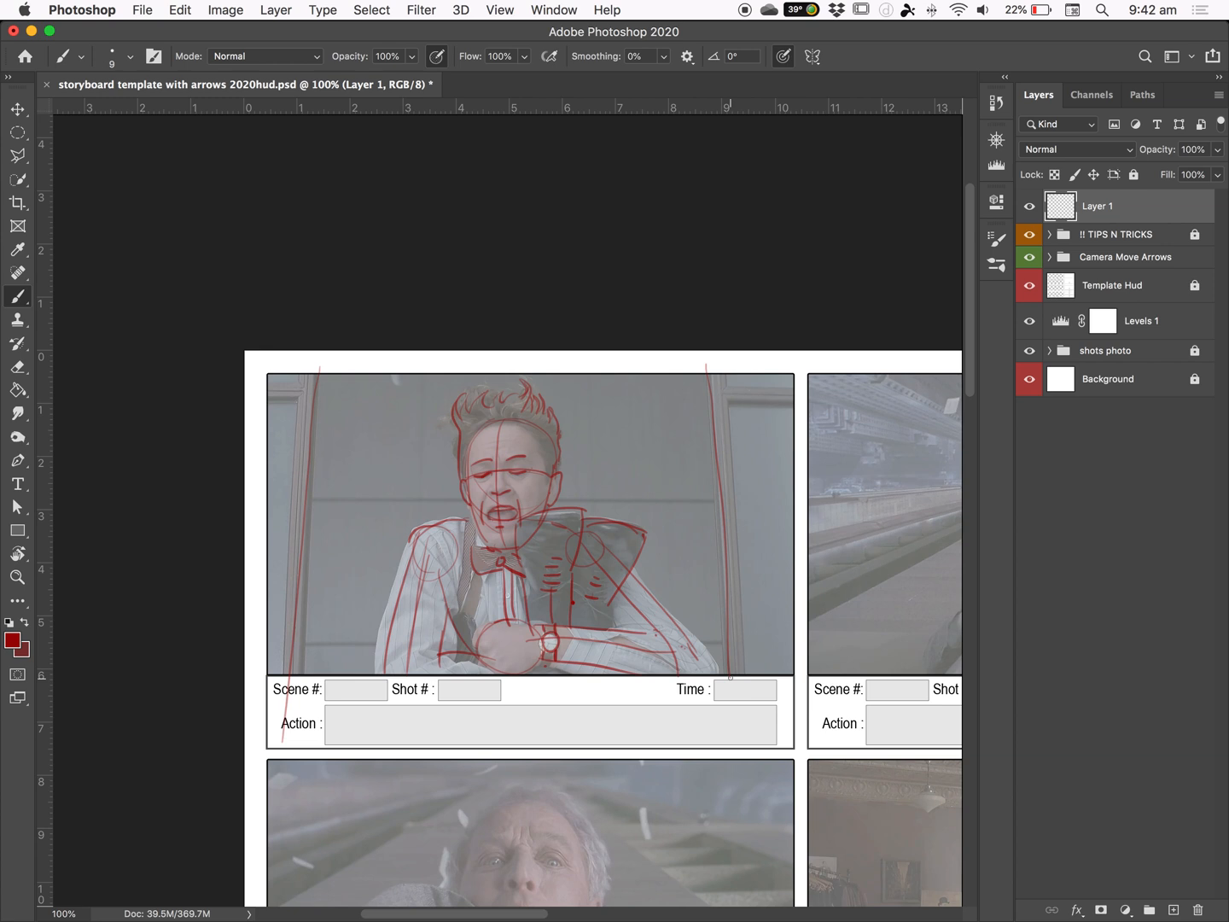
{"action": "key", "text": "super+equal"}
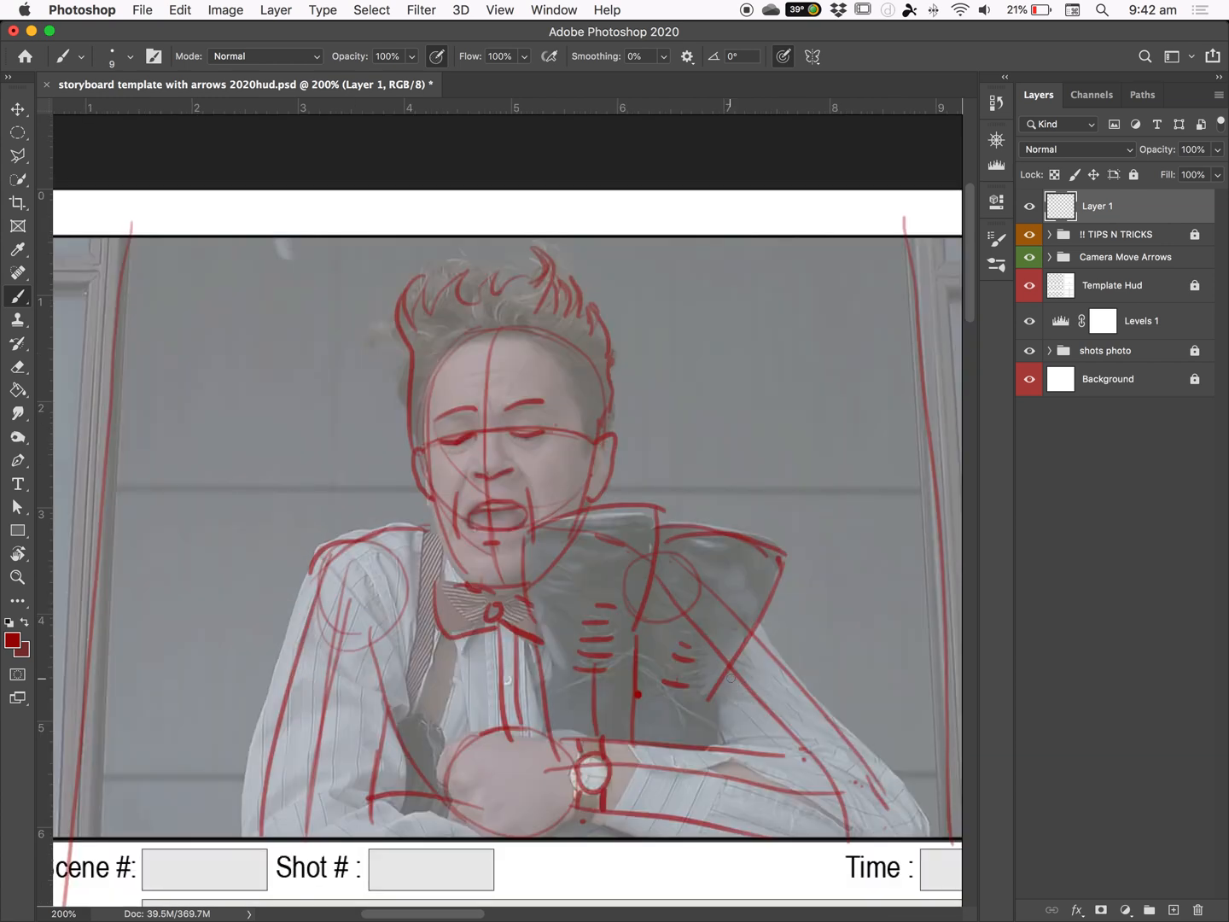
{"action": "key", "text": "super+minus"}
- Clear the layer selection, reselect Layer 1, and zoom to about 130% on the first frame
{"action": "left_click", "coordinate": [1199, 650]}
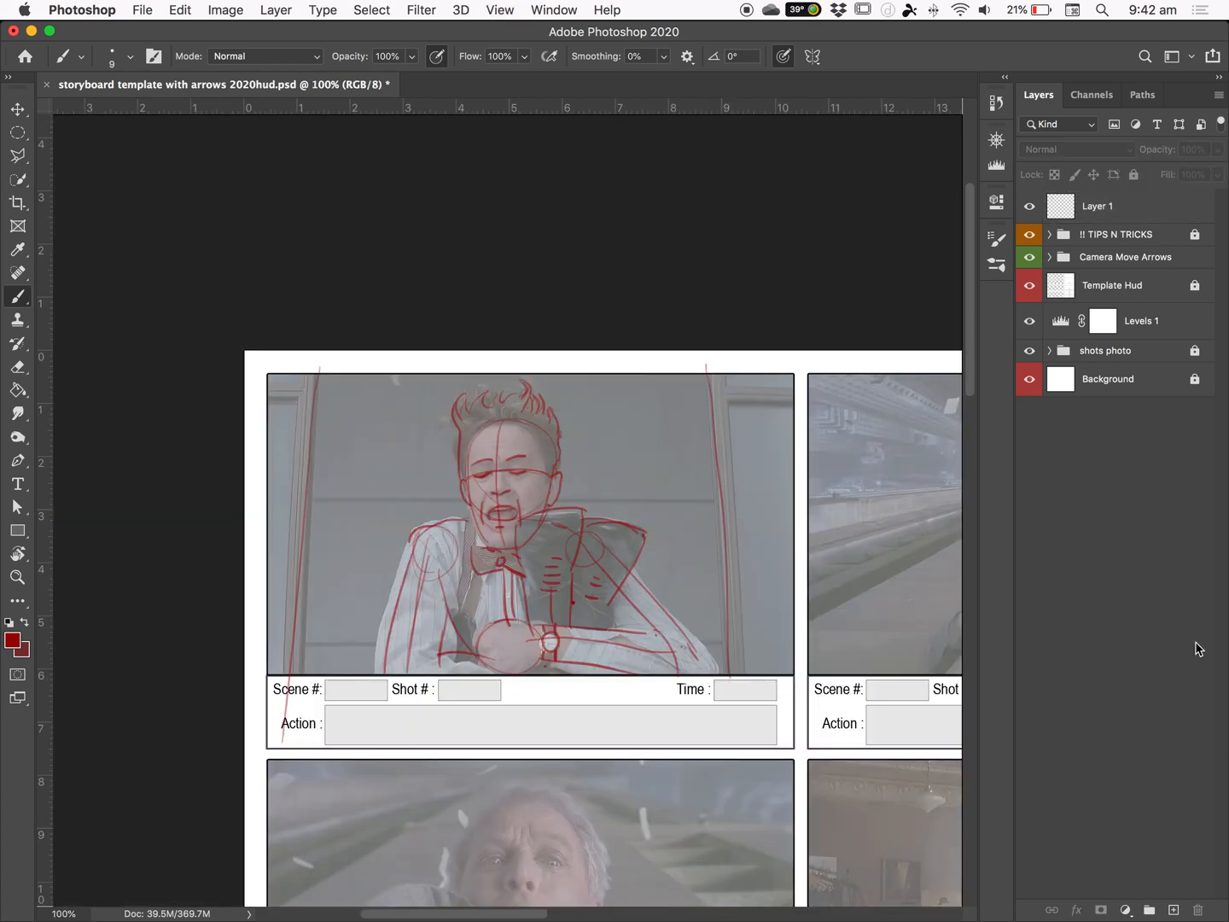
{"action": "left_click", "coordinate": [1091, 215]}
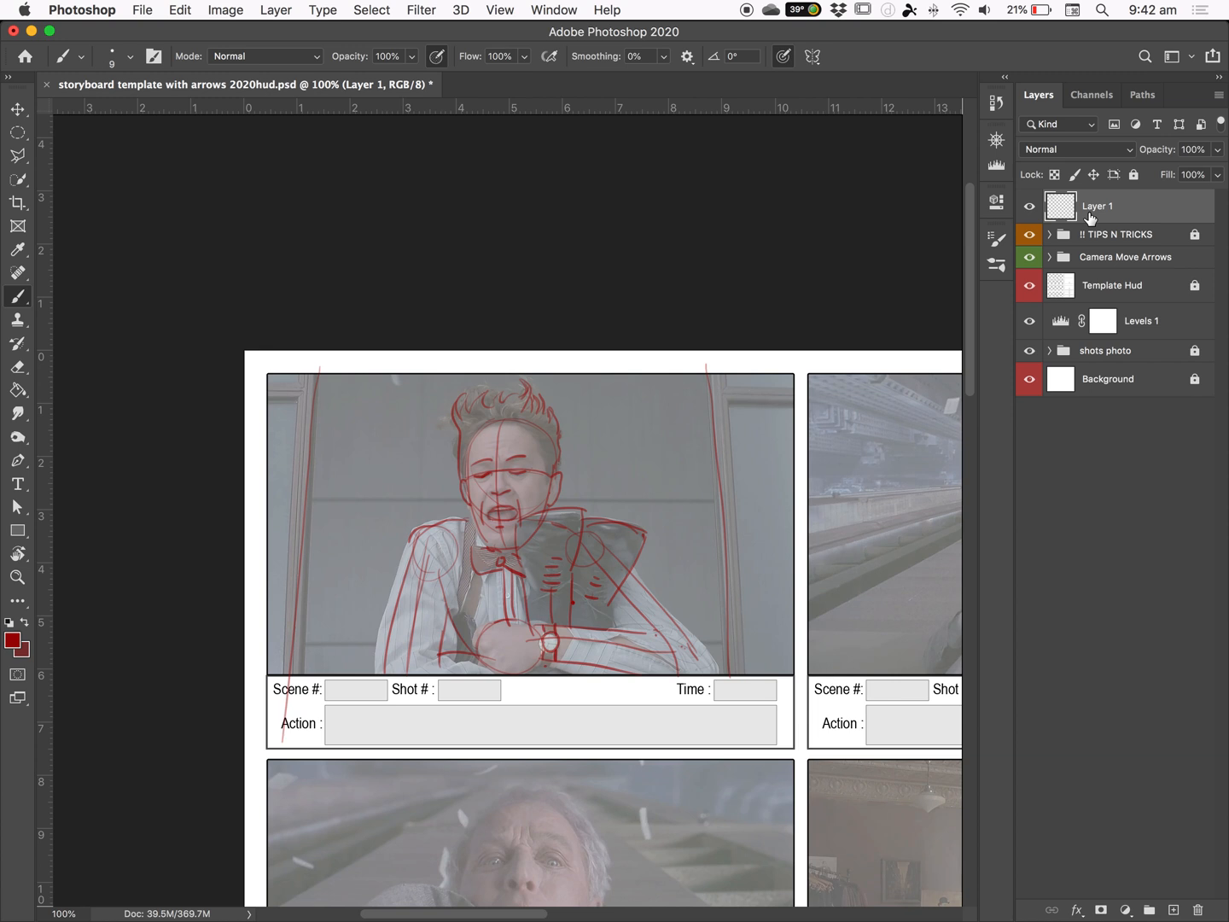
{"action": "scroll", "coordinate": [637, 550], "scroll_direction": "up", "scroll_amount": 3}
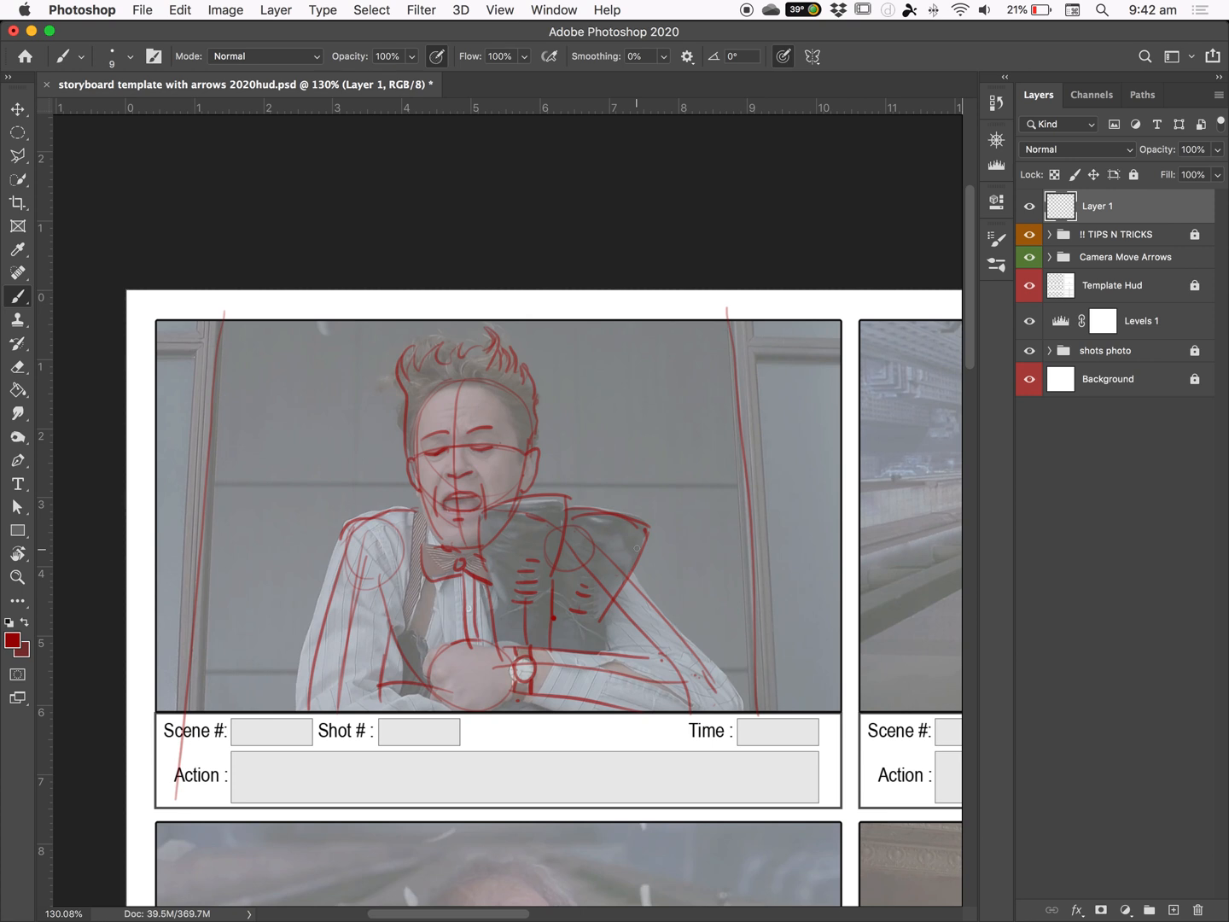
- Try a straight horizontal line across the frame at mouth height and a straight vertical line near the door frame's right edge
{"action": "mouse_move", "coordinate": [209, 484]}
{"action": "left_mouse_down"}
{"action": "mouse_move", "coordinate": [411, 497]}
{"action": "mouse_move", "coordinate": [477, 488]}
{"action": "mouse_move", "coordinate": [850, 524]}
{"action": "left_mouse_up"}
{"action": "key", "text": "super+z"}
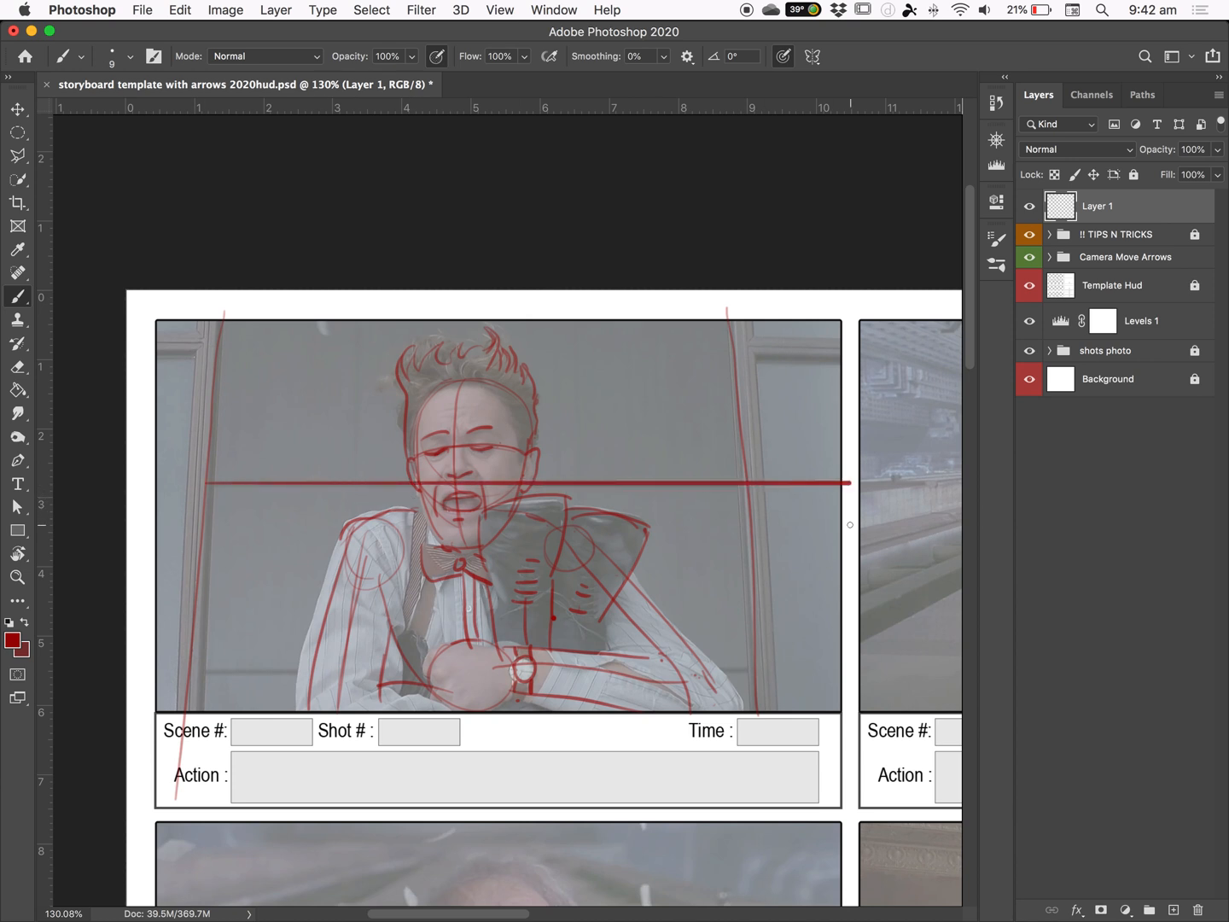
{"action": "key", "text": "super+z"}
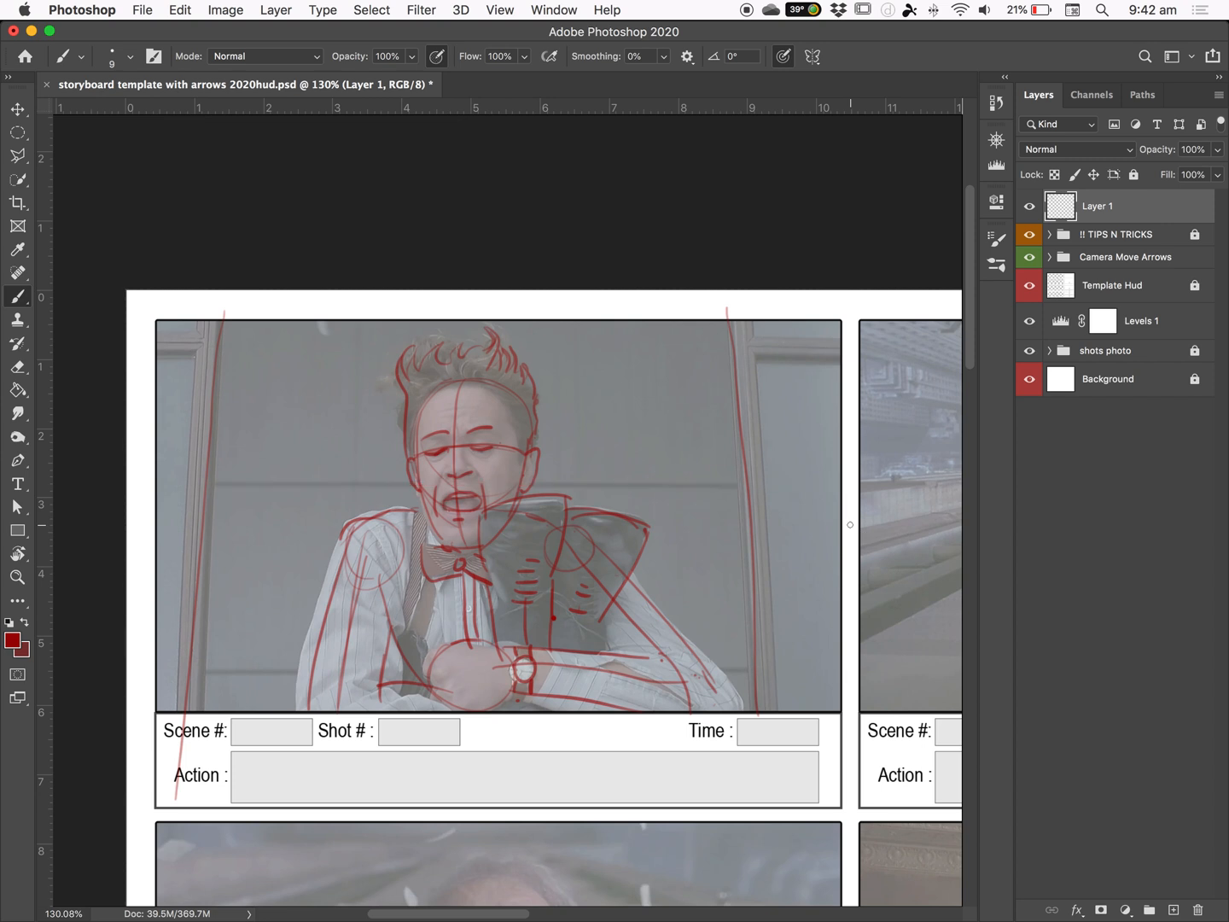
{"action": "left_click_drag", "start_coordinate": [722, 591], "coordinate": [724, 308]}
{"action": "key", "text": "super+z"}
- Try connected straight brush segments, one across the man's hair and an angular chain beside him, and circle the chain's start
{"action": "left_click", "coordinate": [279, 371]}
{"action": "left_click", "coordinate": [673, 335], "text": "shift"}
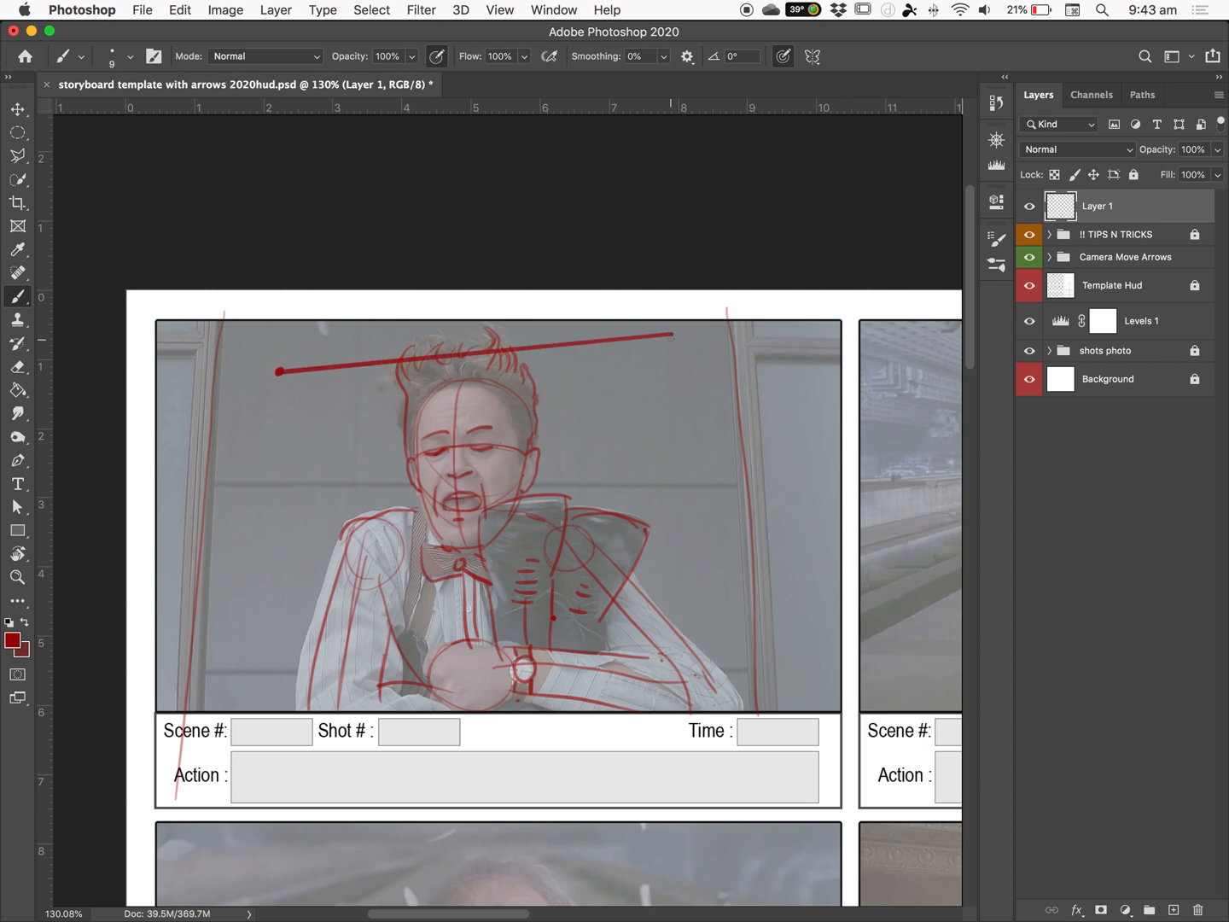
{"action": "left_click_drag", "start_coordinate": [682, 363], "coordinate": [714, 449]}
{"action": "left_click", "coordinate": [681, 565], "text": "shift"}
{"action": "left_click", "coordinate": [795, 480], "text": "shift"}
{"action": "left_click", "coordinate": [801, 368], "text": "shift"}
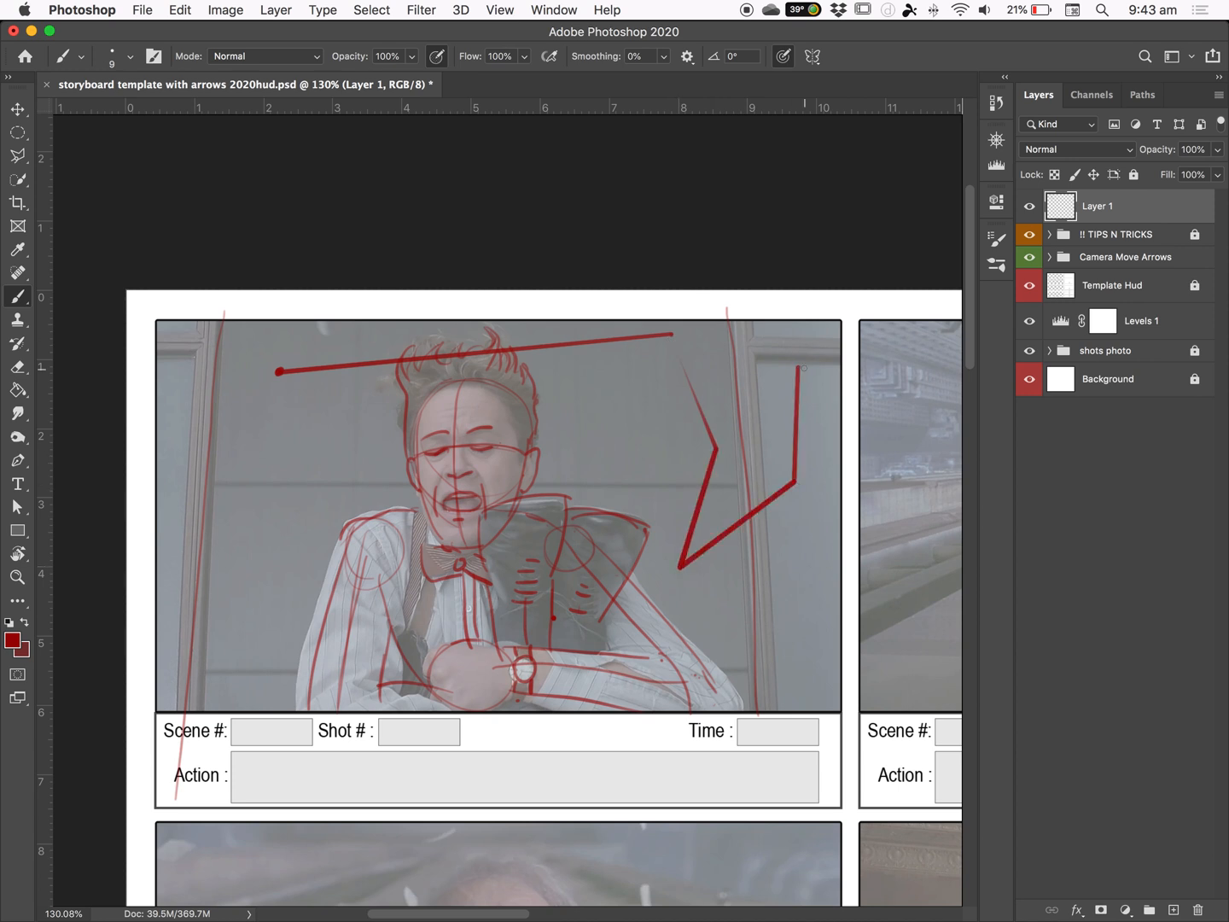
{"action": "mouse_move", "coordinate": [661, 341]}
{"action": "left_mouse_down"}
{"action": "mouse_move", "coordinate": [695, 404]}
{"action": "mouse_move", "coordinate": [671, 329]}
{"action": "mouse_move", "coordinate": [686, 365]}
{"action": "left_mouse_up"}
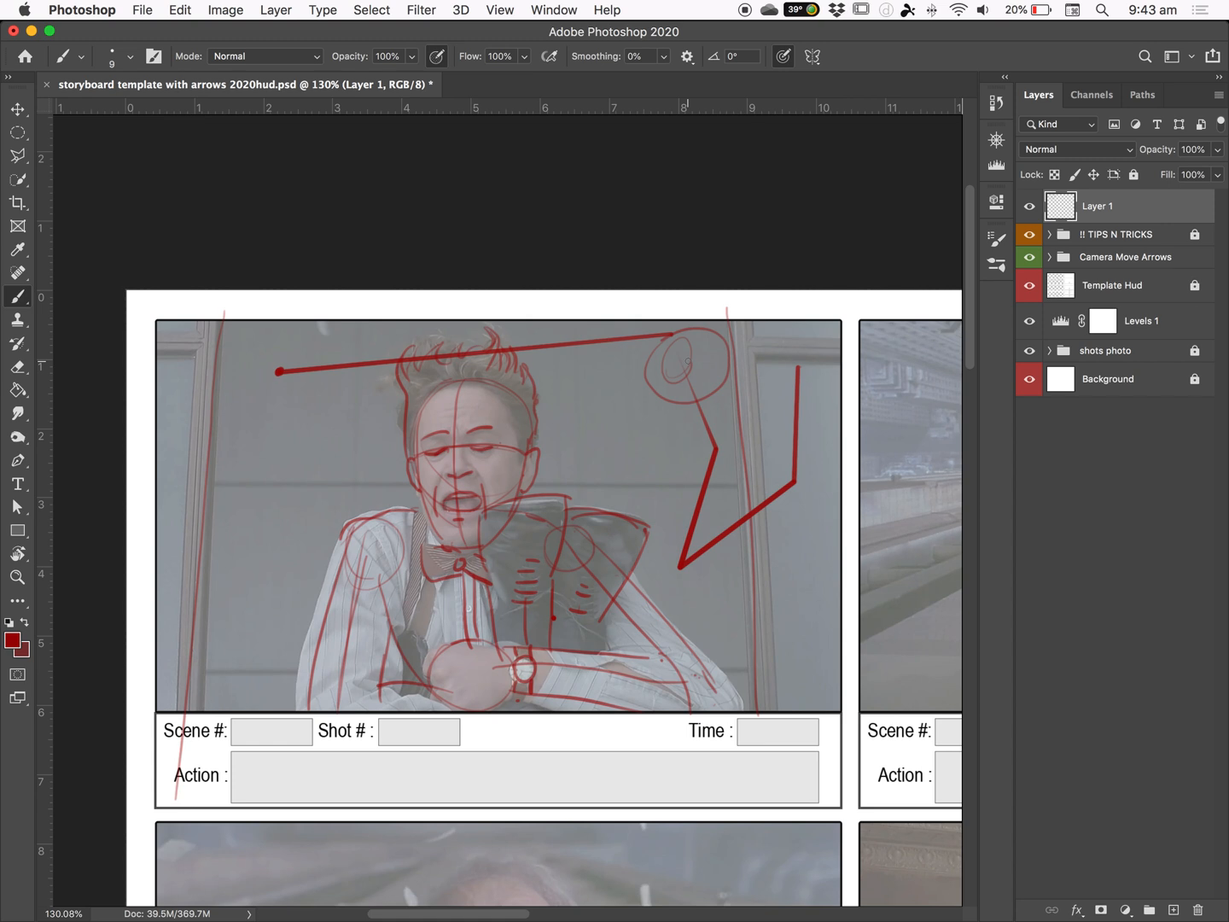
- Undo the circle marks and all the straight test segments around the man
{"action": "key", "text": "super+z"}
{"action": "key", "text": "super+z"}
{"action": "key", "text": "super+z"}
{"action": "key", "text": "super+z"}
{"action": "key", "text": "super+z"}
{"action": "key", "text": "super+z"}
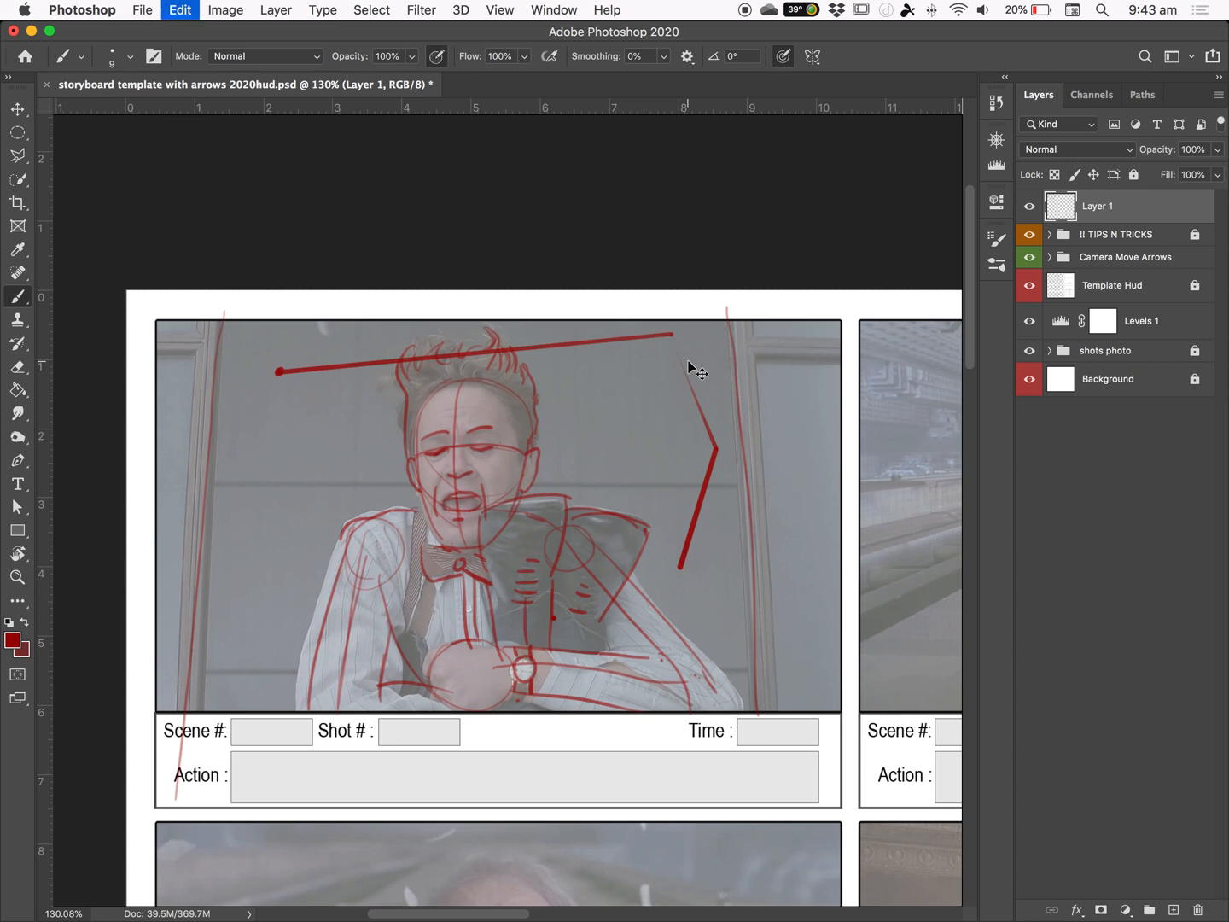
{"action": "key", "text": "super+z"}
{"action": "key", "text": "super+z"}
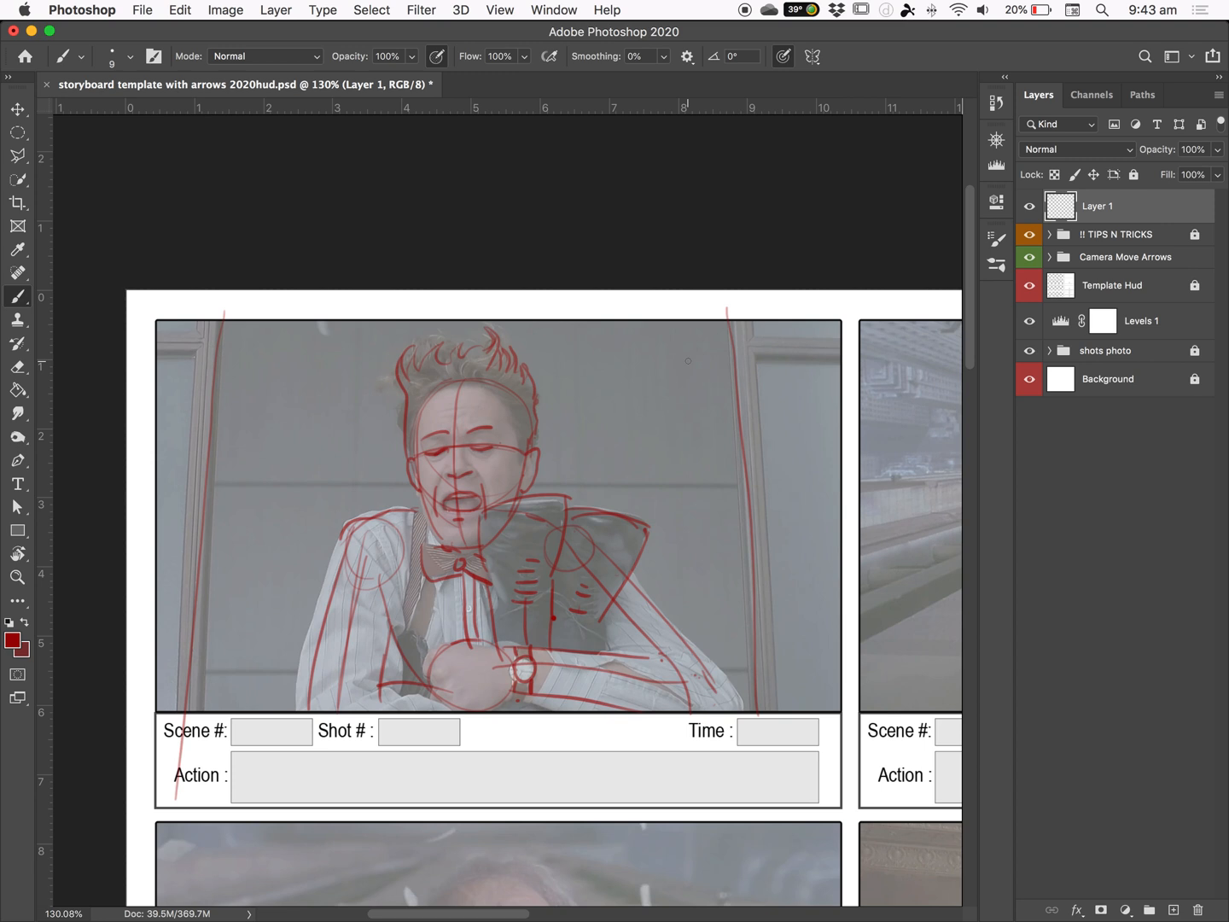
- Enlarge the brush to 50 and try thick, connected straight segments on the wall and door frame beside the man
{"action": "key", "text": "bracketright"}
{"action": "key", "text": "bracketright"}
{"action": "key", "text": "bracketright"}
{"action": "key", "text": "bracketright"}
{"action": "key", "text": "bracketright"}
{"action": "left_click", "coordinate": [571, 370]}
{"action": "left_click", "coordinate": [759, 473], "text": "shift"}
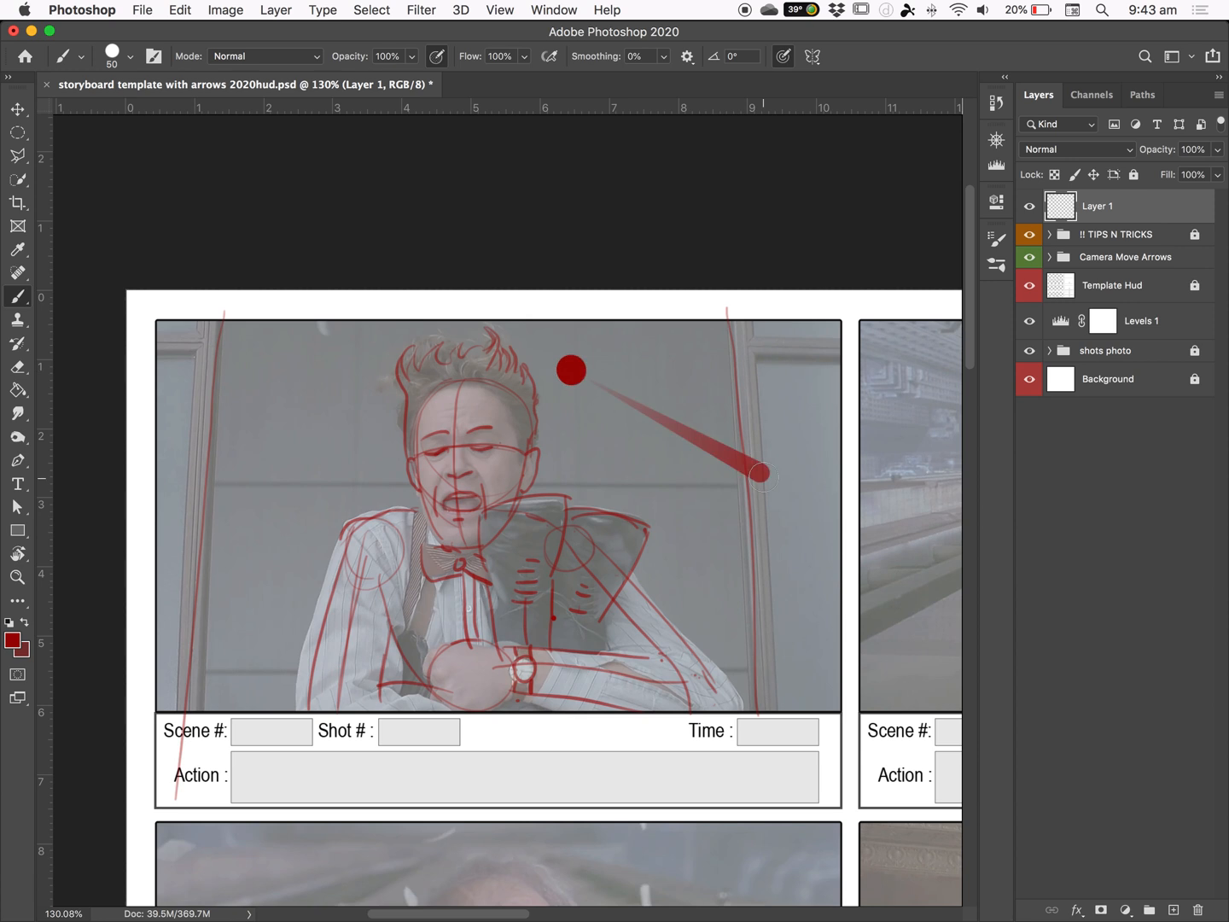
{"action": "left_click", "coordinate": [774, 340], "text": "shift"}
{"action": "left_click", "coordinate": [700, 587], "text": "shift"}
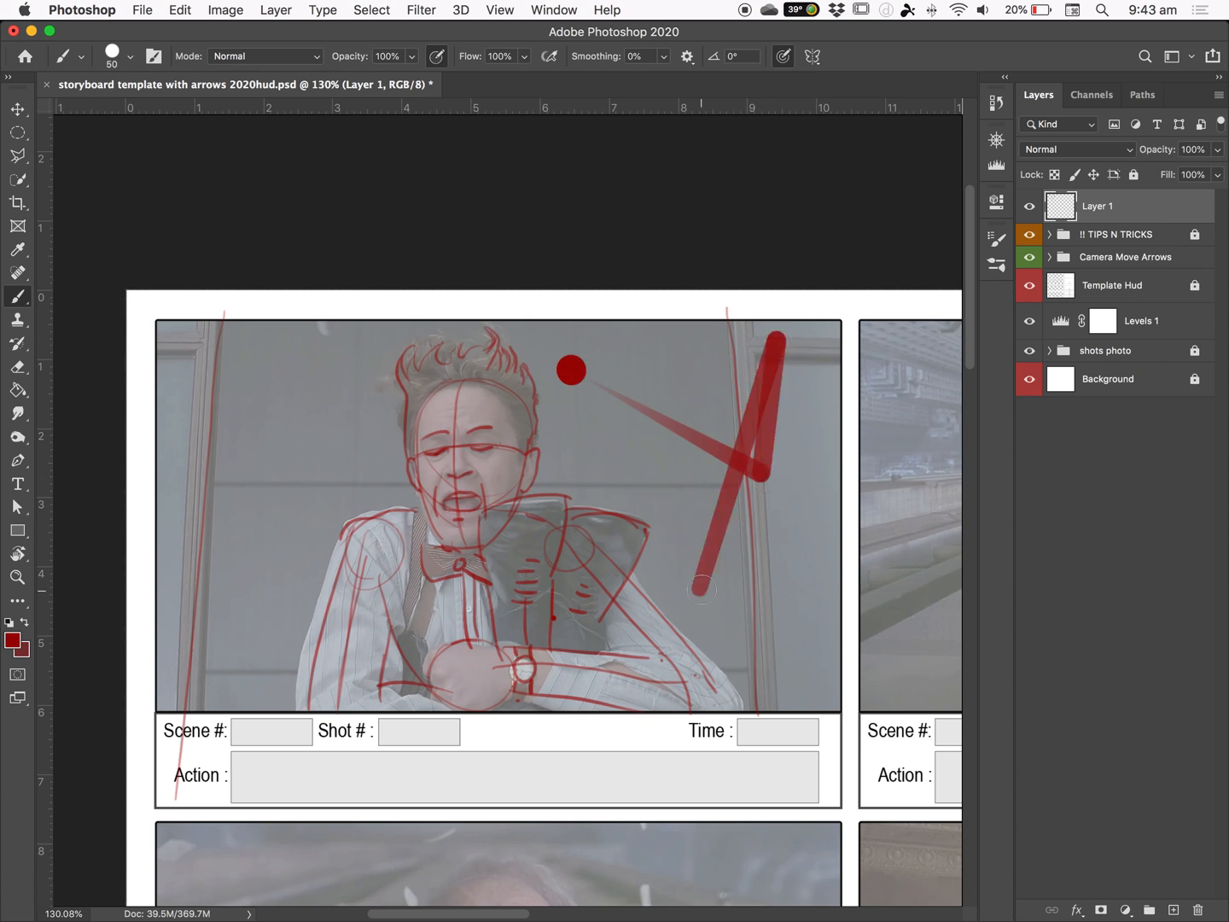
{"action": "left_click", "coordinate": [630, 465], "text": "shift"}
- Undo and redo the last thick segment several times, and undo all the thick test segments
{"action": "key", "text": "super+z"}
{"action": "key", "text": "super+shift+z"}
{"action": "key", "text": "super+z"}
{"action": "key", "text": "super+shift+z"}
{"action": "key", "text": "super+z"}
{"action": "key", "text": "super+shift+z"}
{"action": "key", "text": "super+z"}
{"action": "key", "text": "super+shift+z"}
{"action": "key", "text": "super+z"}
{"action": "key", "text": "super+z"}
{"action": "key", "text": "super+z"}
{"action": "key", "text": "super+z"}
{"action": "key", "text": "super+z"}
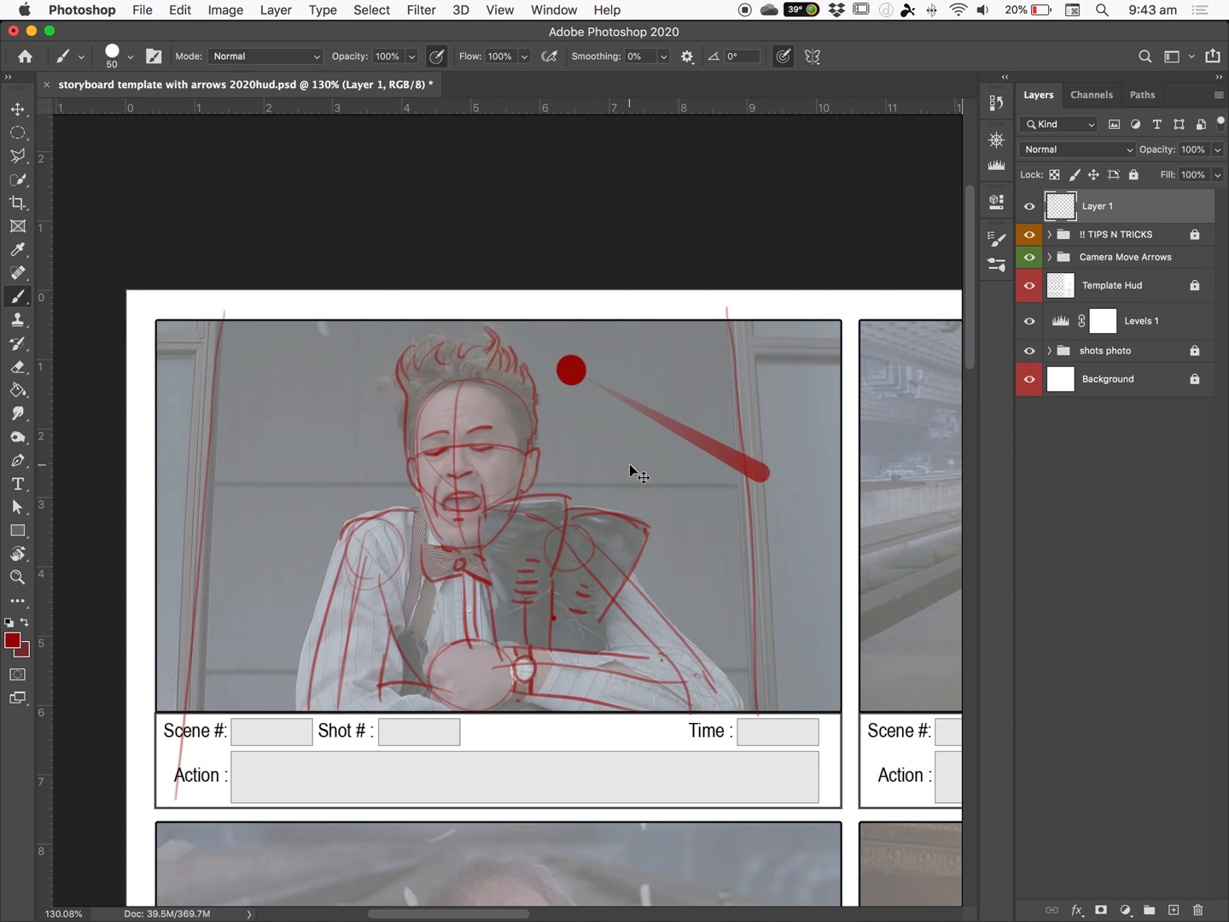
- With brush size 5 and pen pressure off, draw straight wall lines either side of the head and both inner door frame edges
{"action": "key", "text": "bracketleft"}
{"action": "key", "text": "bracketleft"}
{"action": "key", "text": "bracketleft"}
{"action": "key", "text": "bracketleft"}
{"action": "key", "text": "bracketleft"}
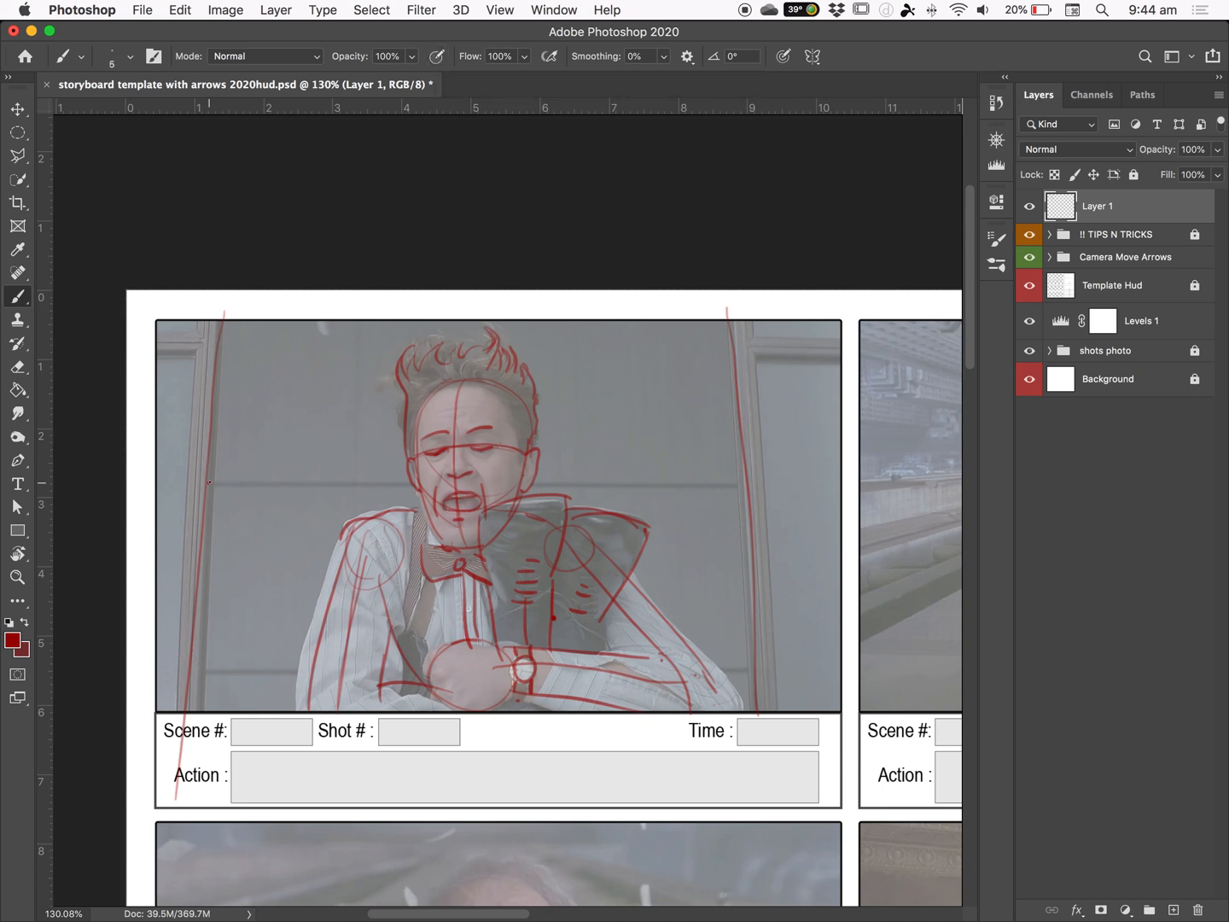
{"action": "left_click_drag", "start_coordinate": [209, 482], "coordinate": [412, 482]}
{"action": "left_click_drag", "start_coordinate": [536, 483], "coordinate": [744, 482]}
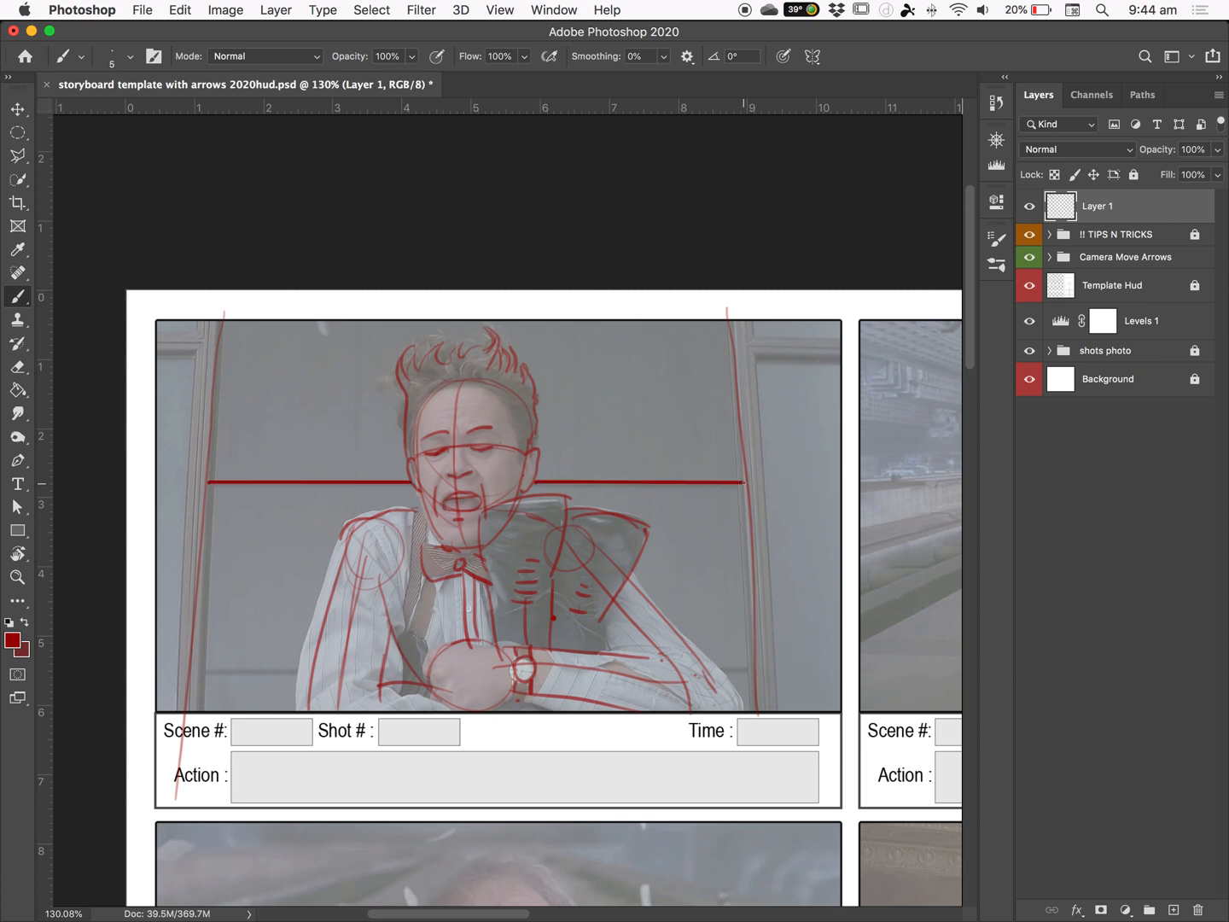
{"action": "left_click_drag", "start_coordinate": [224, 321], "coordinate": [186, 711]}
{"action": "left_click_drag", "start_coordinate": [728, 320], "coordinate": [757, 702]}
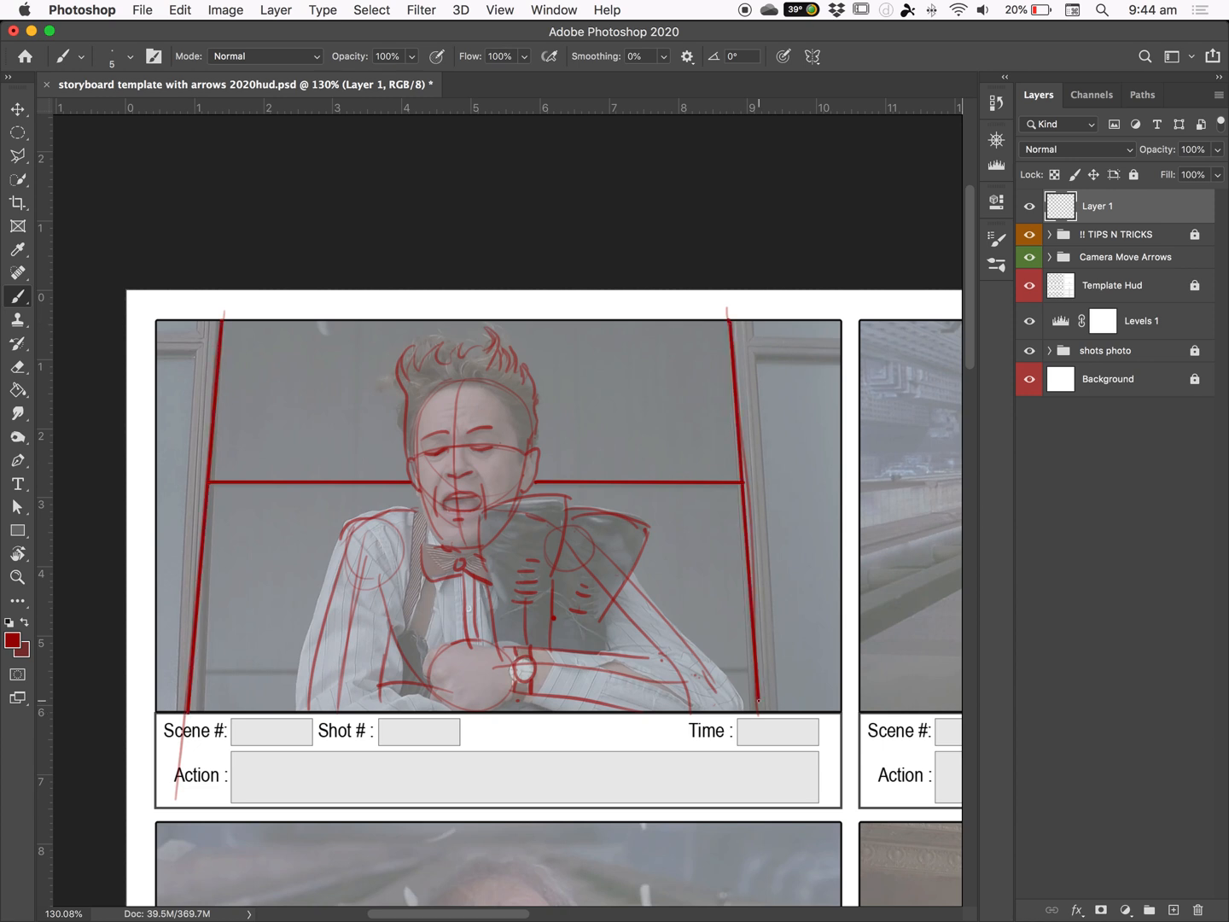
- Draw straight outer door frame edges on both sides, turning each at its upper corner toward the picture border
{"action": "left_click", "coordinate": [779, 709]}
{"action": "left_click", "coordinate": [755, 361], "text": "shift"}
{"action": "left_click", "coordinate": [844, 361], "text": "shift"}
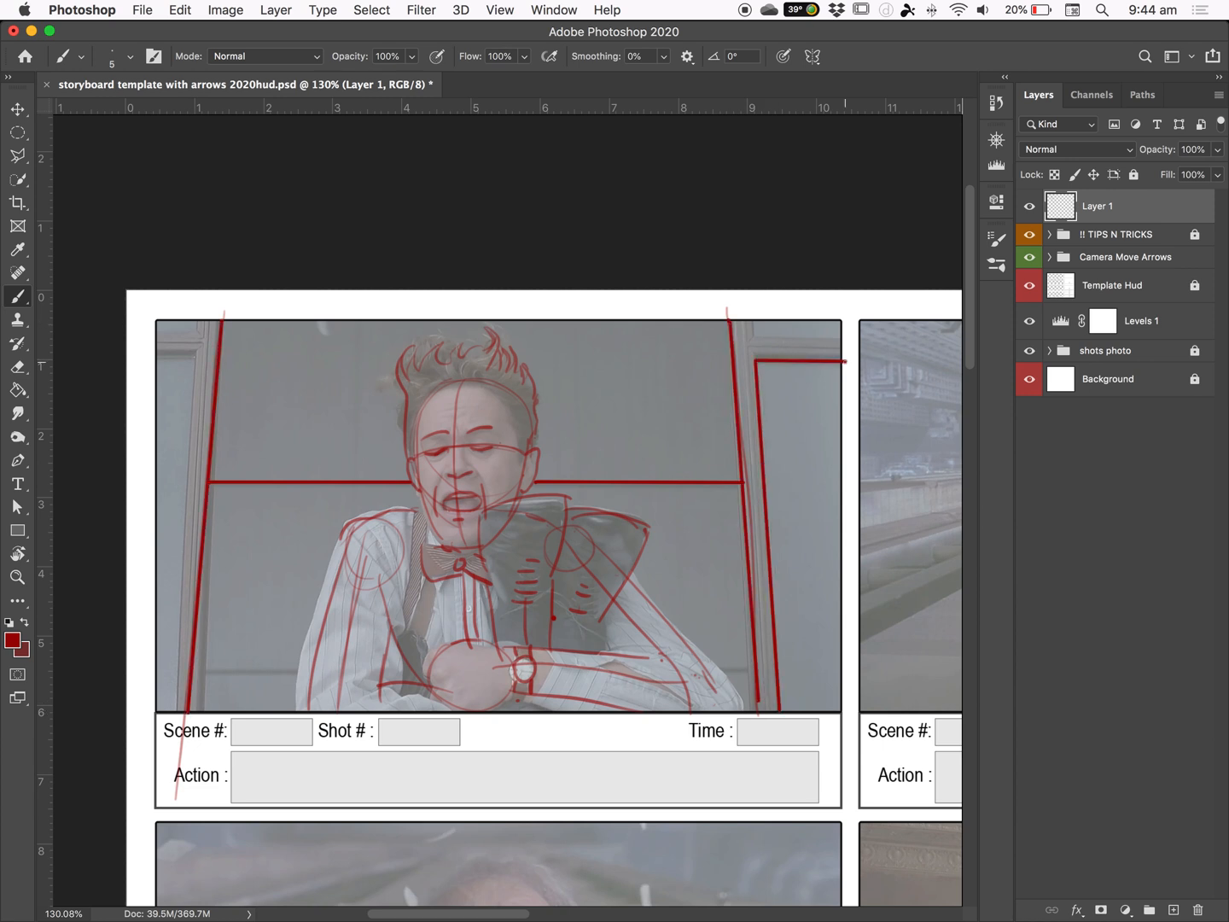
{"action": "left_click", "coordinate": [180, 707]}
{"action": "left_click", "coordinate": [197, 356], "text": "shift"}
{"action": "left_click", "coordinate": [162, 355], "text": "shift"}
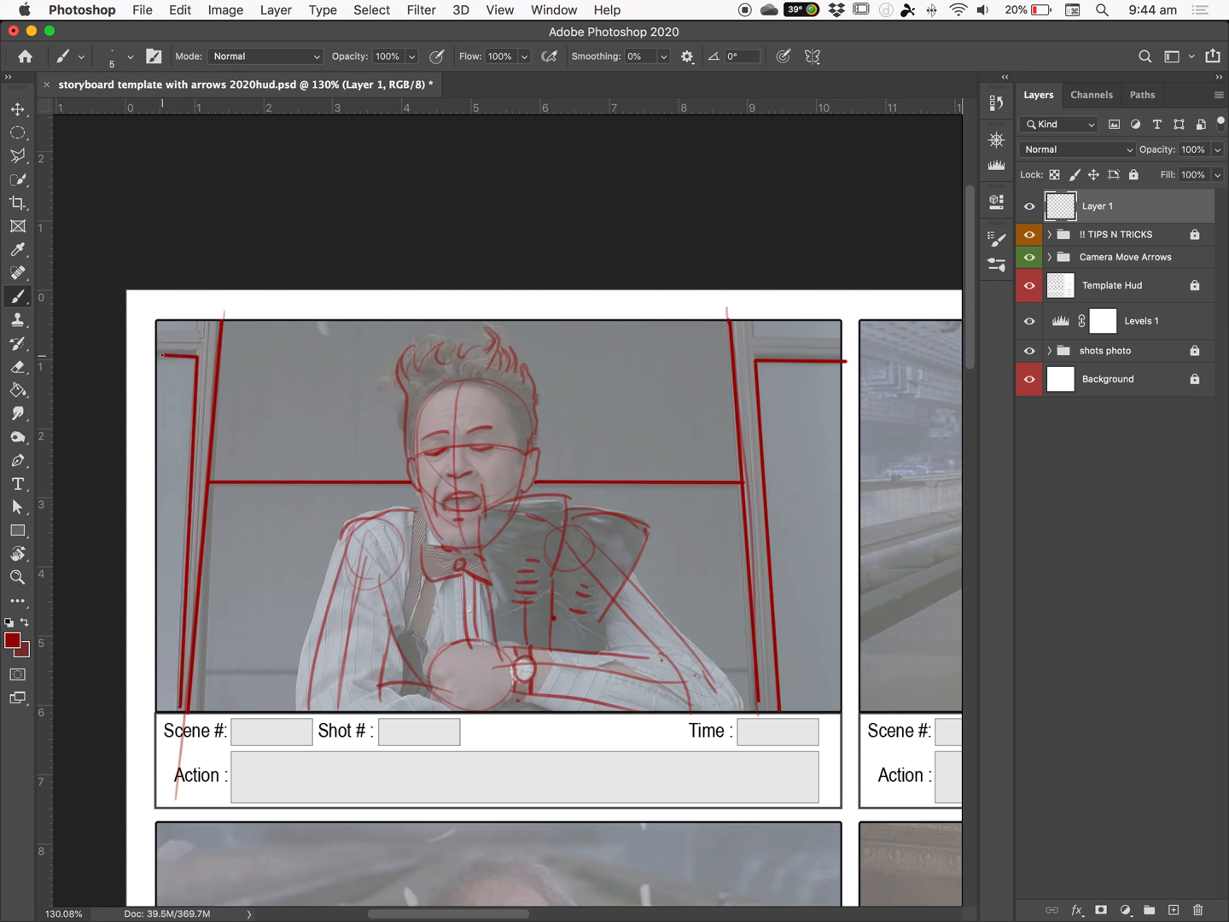
- Draw the angled upper moulding lines above the door frame corners on both sides of the picture
{"action": "left_click", "coordinate": [157, 345]}
{"action": "left_click", "coordinate": [196, 346], "text": "shift"}
{"action": "left_click", "coordinate": [209, 318], "text": "shift"}
{"action": "left_click", "coordinate": [751, 315]}
{"action": "left_click", "coordinate": [752, 337], "text": "shift"}
{"action": "left_click", "coordinate": [842, 342], "text": "shift"}
- Draw the short horizontal lower wall line on both sides of the man, ending at his sleeves
{"action": "left_click", "coordinate": [300, 672], "text": "shift"}
{"action": "left_click", "coordinate": [728, 672]}
{"action": "left_click", "coordinate": [756, 670], "text": "shift"}
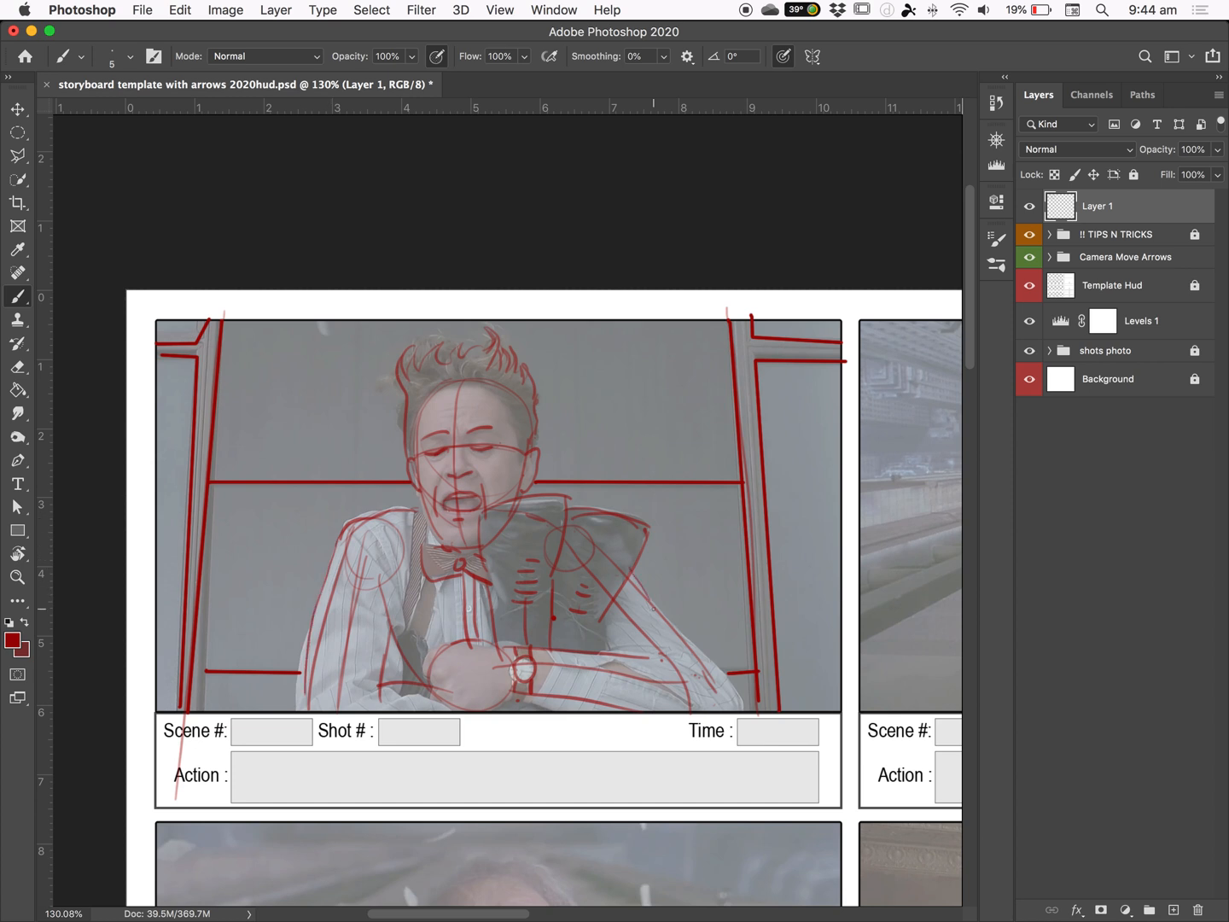
- Toggle the shots photo group to compare the sketch with the photo, and leave the group hidden
{"action": "left_click", "coordinate": [1028, 352]}
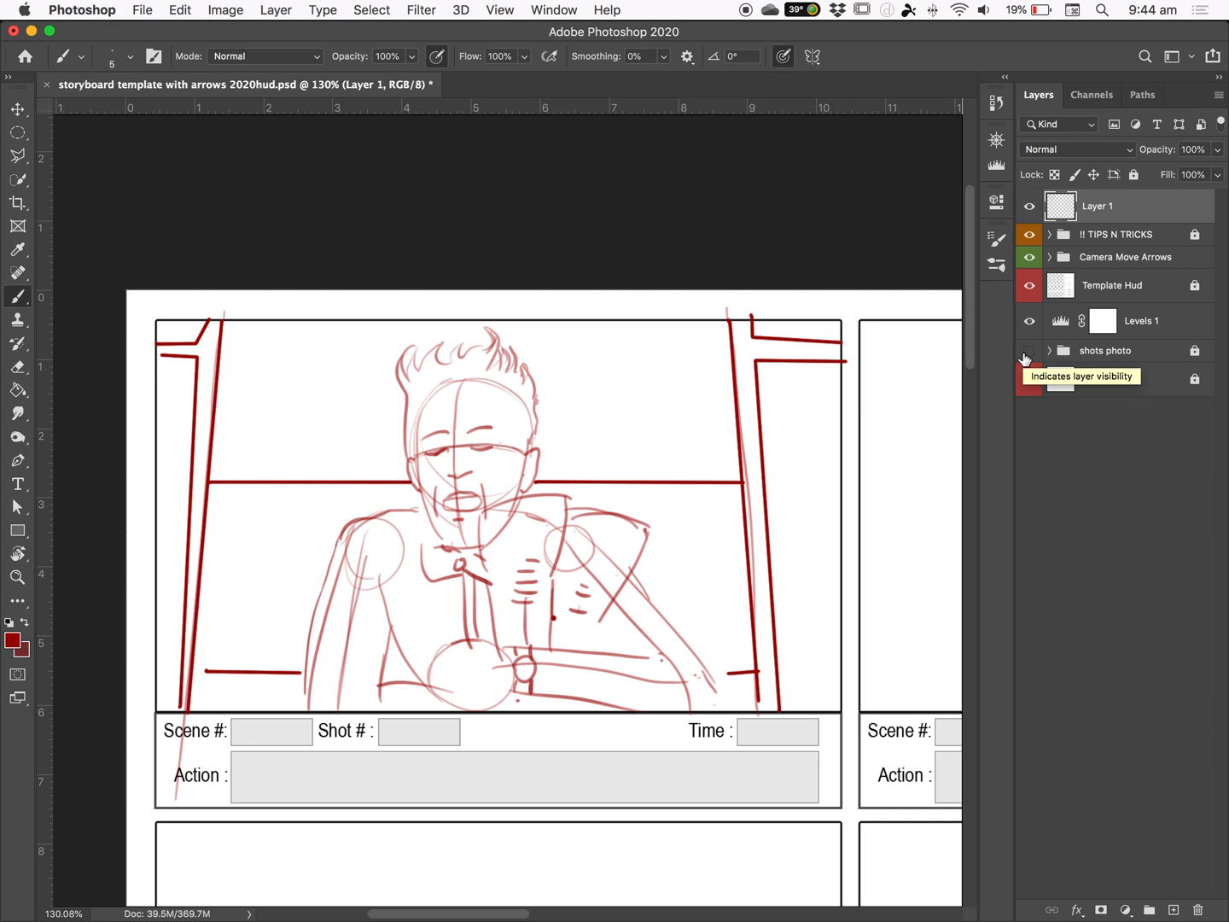
{"action": "left_click", "coordinate": [1025, 356]}
{"action": "left_click", "coordinate": [1026, 356]}
{"action": "left_click", "coordinate": [1025, 356]}
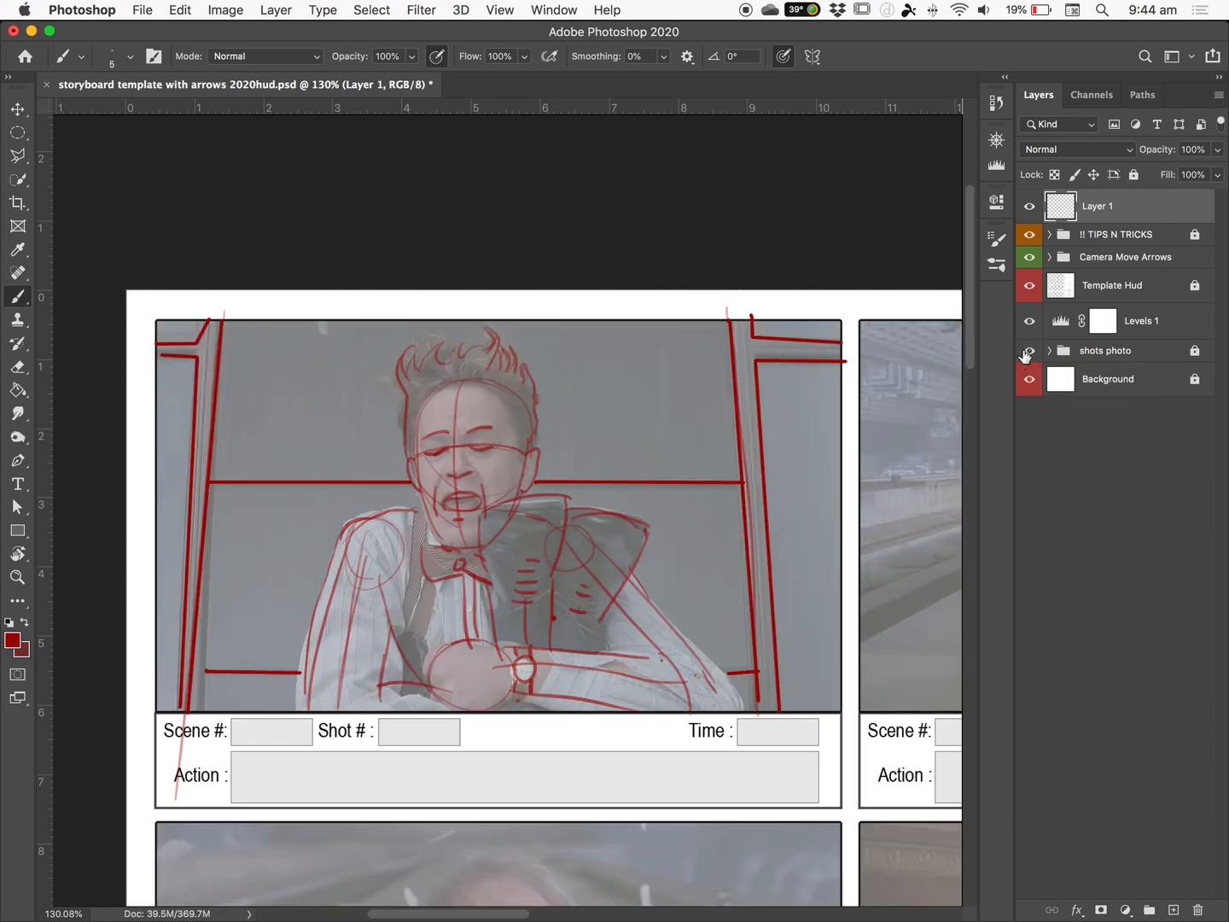
{"action": "left_click", "coordinate": [1026, 355]}
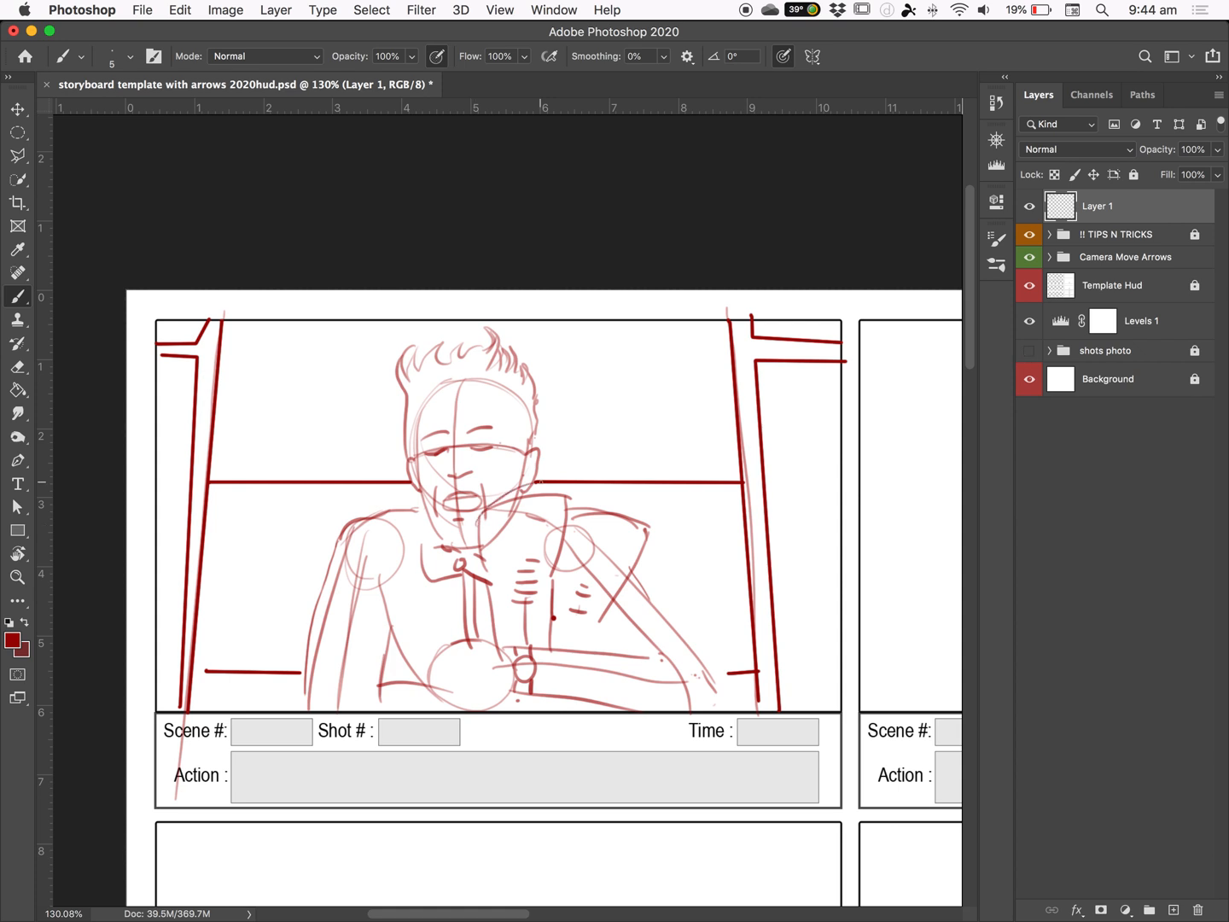
- Switch to the Eraser and give it a hard round tip at size 80
{"action": "key", "text": "e"}
{"action": "key", "text": "bracketleft"}
{"action": "key", "text": "bracketleft"}
{"action": "key", "text": "bracketleft"}
{"action": "key", "text": "bracketleft"}
{"action": "key", "text": "bracketleft"}
{"action": "key", "text": "bracketleft"}
{"action": "key", "text": "bracketleft"}
{"action": "key", "text": "bracketleft"}
{"action": "key", "text": "bracketleft"}
{"action": "key", "text": "bracketleft"}
{"action": "key", "text": "bracketleft"}
{"action": "key", "text": "bracketleft"}
{"action": "key", "text": "bracketleft"}
{"action": "key", "text": "bracketleft"}
{"action": "key", "text": "bracketleft"}
{"action": "key", "text": "bracketleft"}
{"action": "key", "text": "bracketleft"}
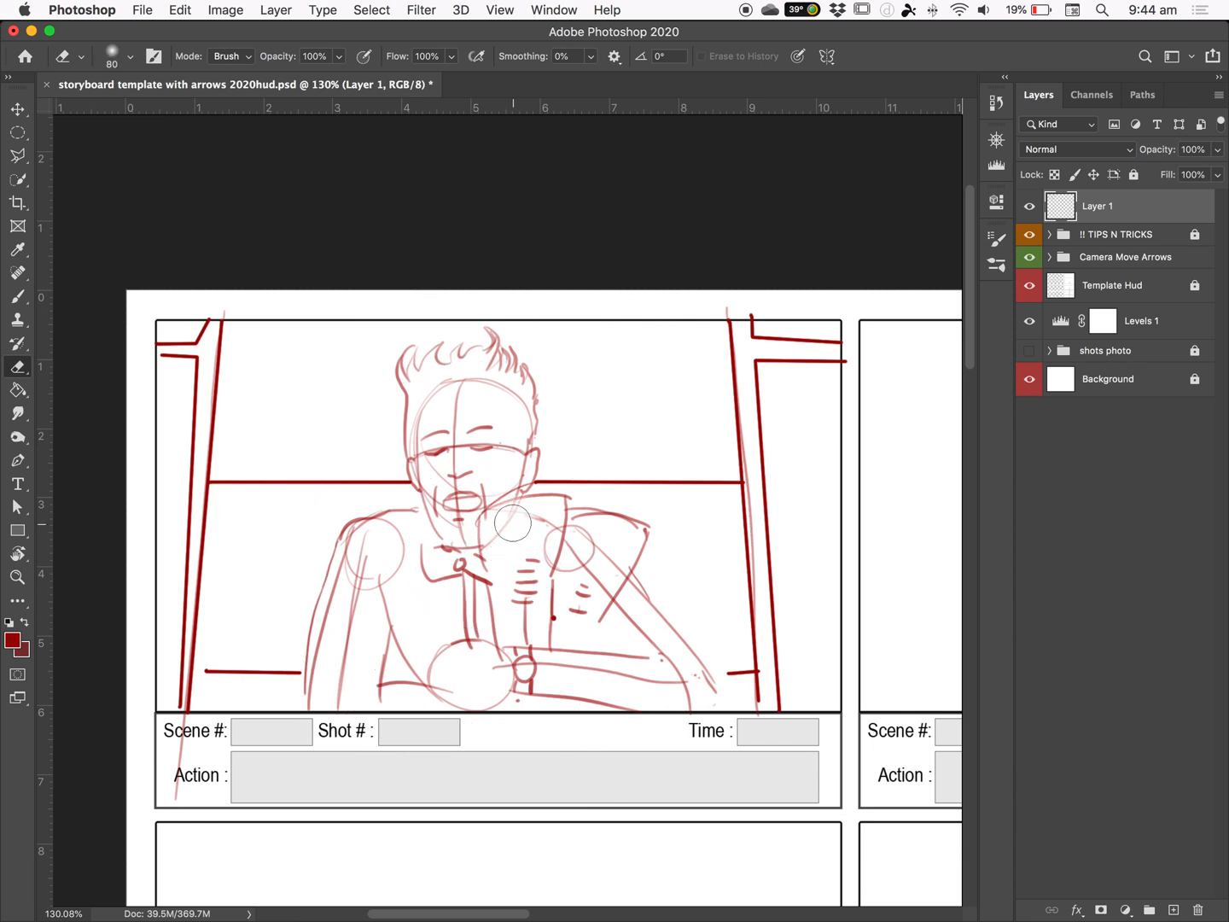
{"action": "left_click", "coordinate": [113, 58]}
{"action": "left_click", "coordinate": [349, 266]}
{"action": "left_click", "coordinate": [781, 226]}
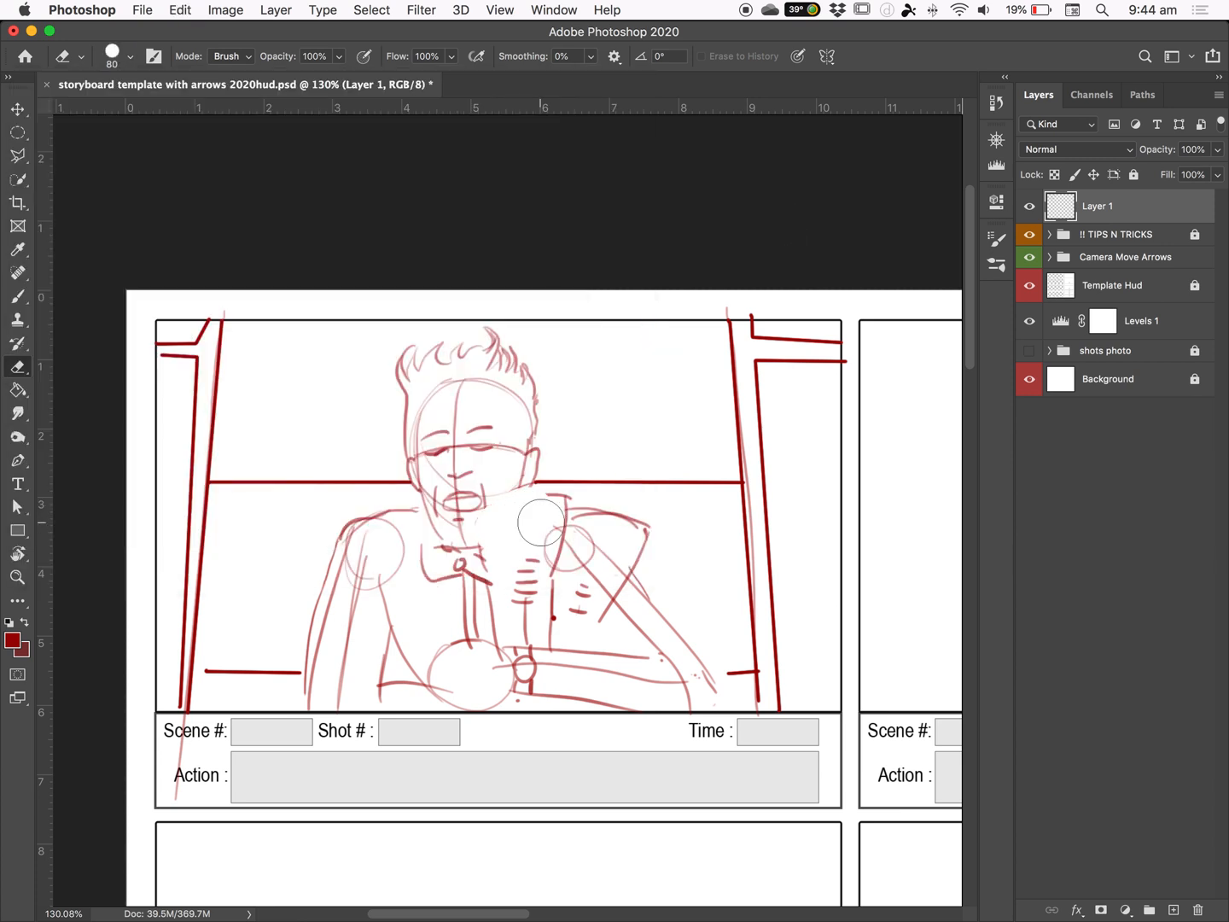
- Erase the construction circle at the vest-side shoulder and, with the eraser reduced to 50, part of the forehead guide lines
{"action": "mouse_move", "coordinate": [541, 522]}
{"action": "left_mouse_down"}
{"action": "mouse_move", "coordinate": [510, 514]}
{"action": "mouse_move", "coordinate": [500, 535]}
{"action": "mouse_move", "coordinate": [542, 519]}
{"action": "mouse_move", "coordinate": [544, 535]}
{"action": "mouse_move", "coordinate": [588, 546]}
{"action": "left_mouse_up"}
{"action": "key", "text": "bracketleft"}
{"action": "key", "text": "bracketleft"}
{"action": "key", "text": "bracketleft"}
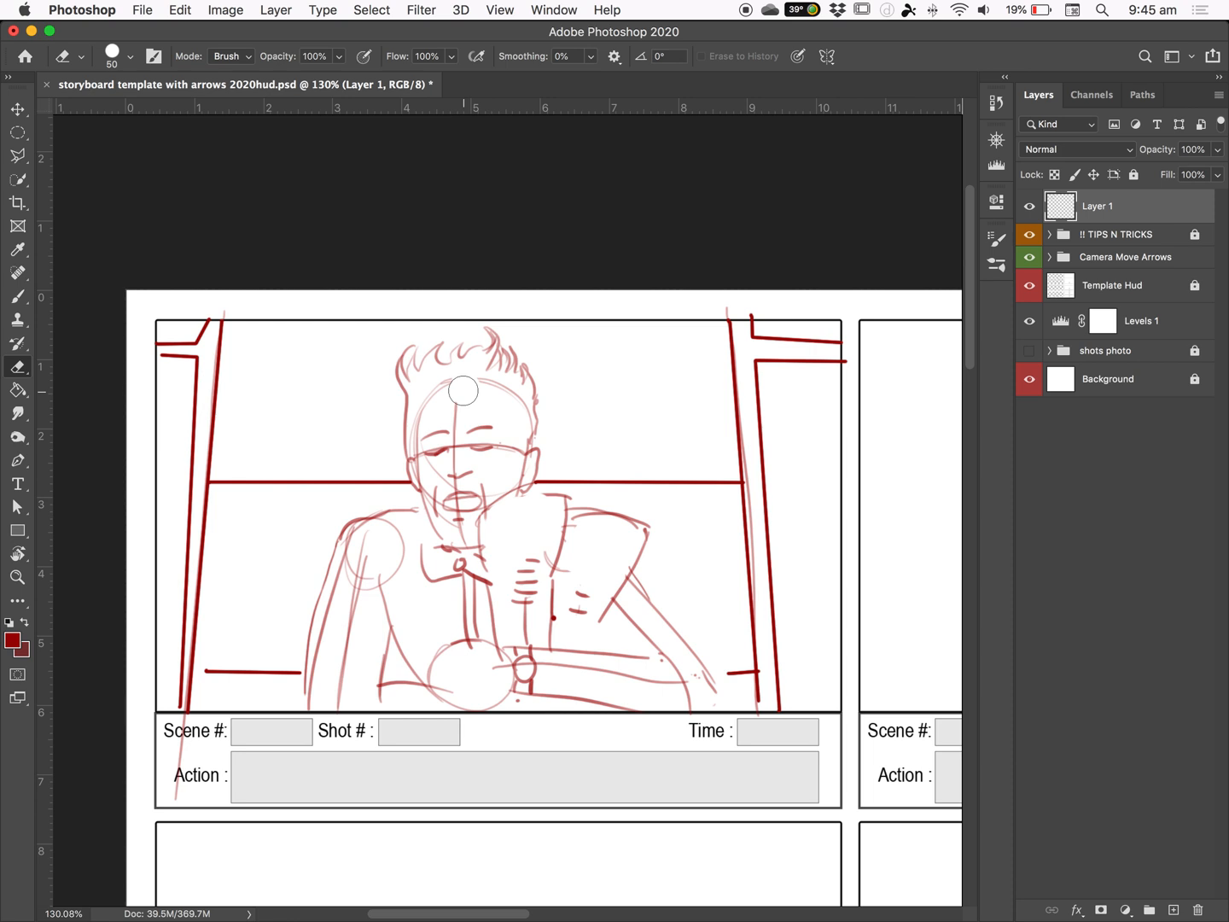
- Examine the sketch at 100% by hiding and showing Layer 1 and the shots photo group
{"action": "key", "text": "super+1"}
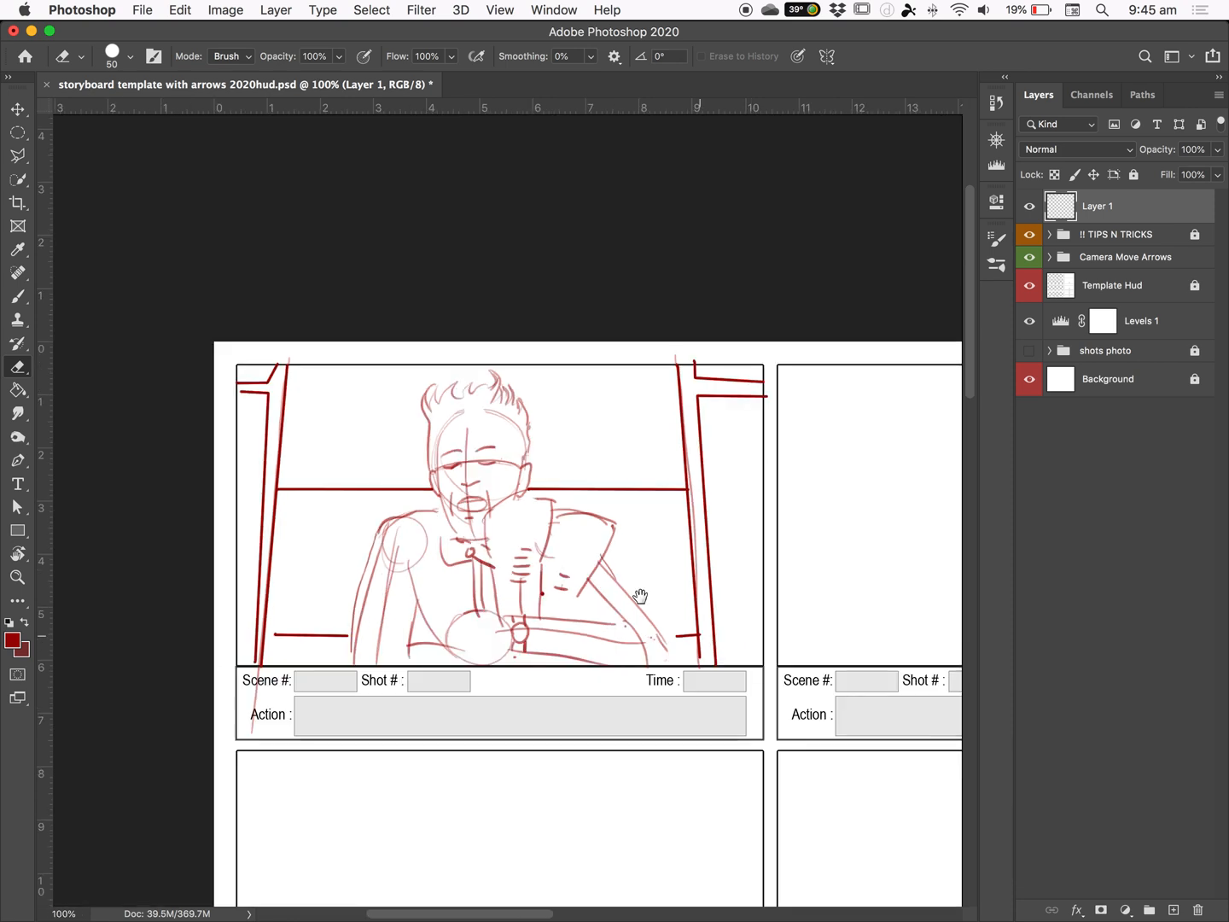
{"action": "left_click_drag", "start_coordinate": [688, 626], "coordinate": [520, 513]}
{"action": "key", "text": "super+r"}
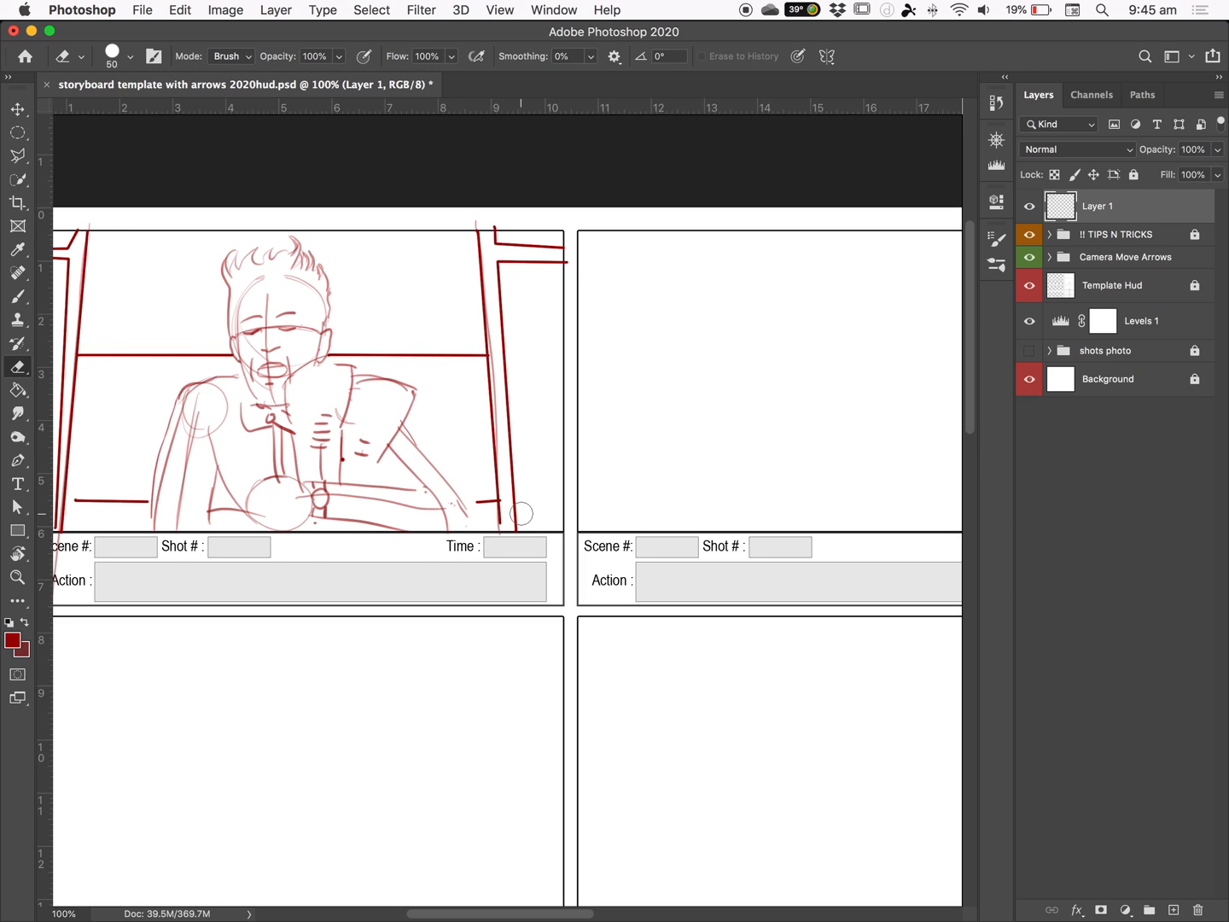
{"action": "left_click", "coordinate": [1030, 204]}
{"action": "left_click", "coordinate": [1030, 206]}
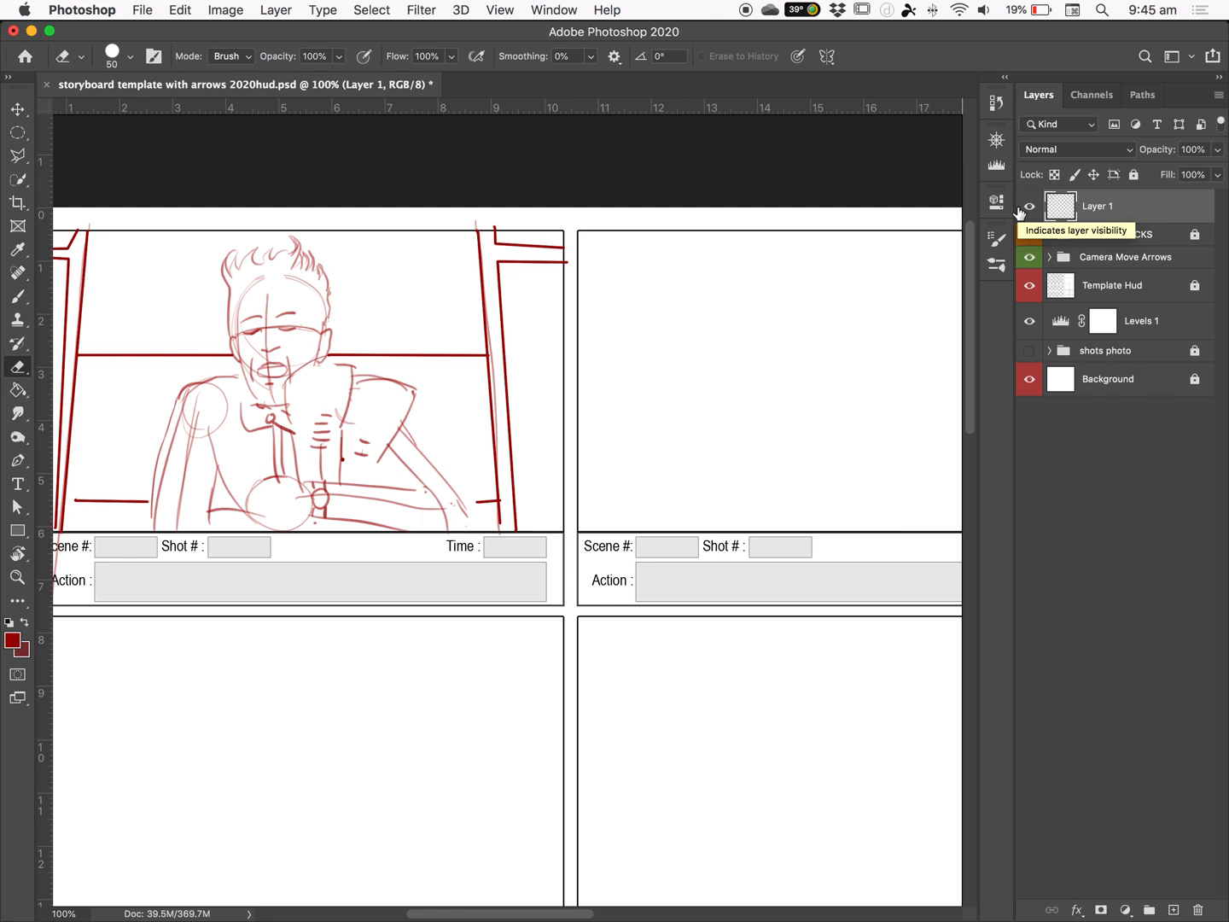
{"action": "left_click", "coordinate": [1029, 351]}
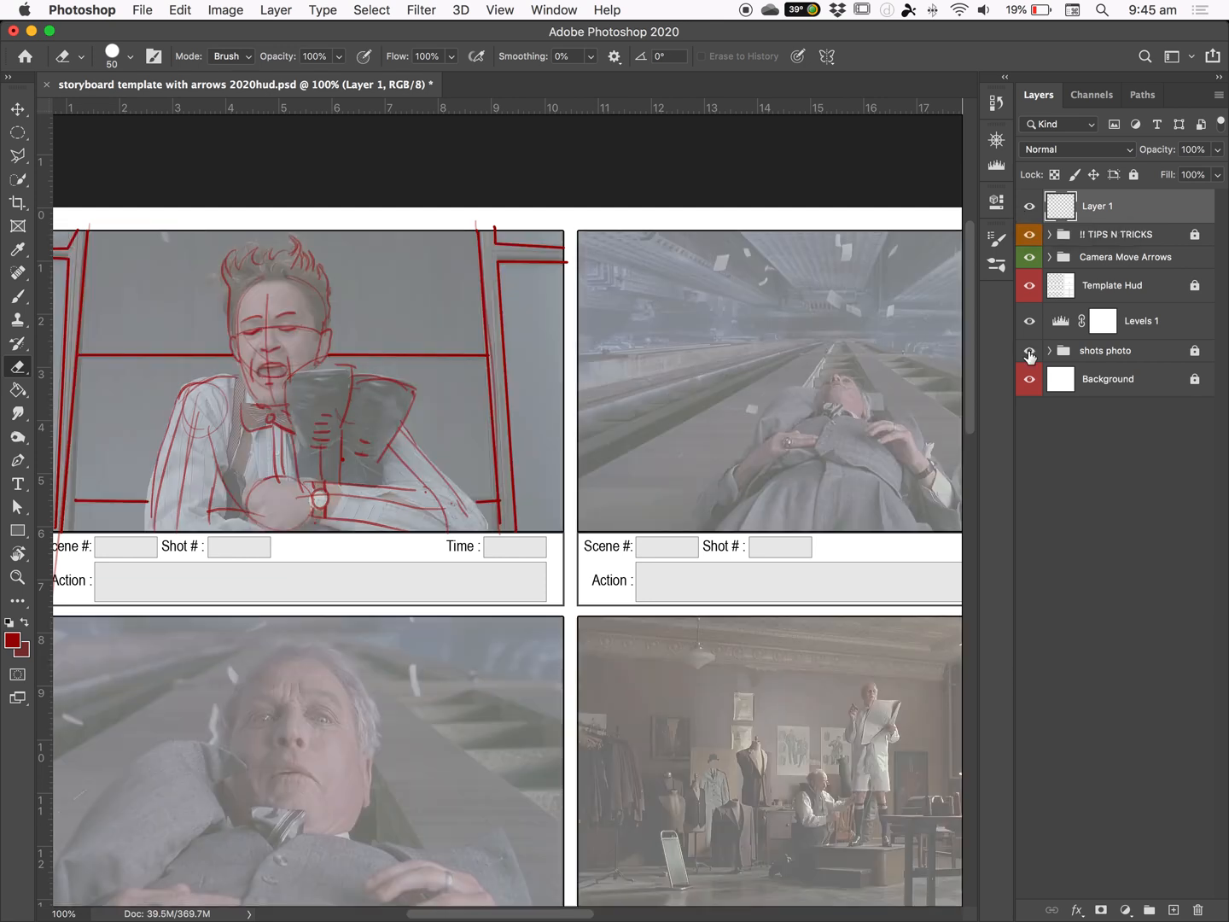
{"action": "left_click", "coordinate": [1030, 351]}
{"action": "left_click", "coordinate": [1029, 205]}
{"action": "left_click", "coordinate": [1029, 206]}
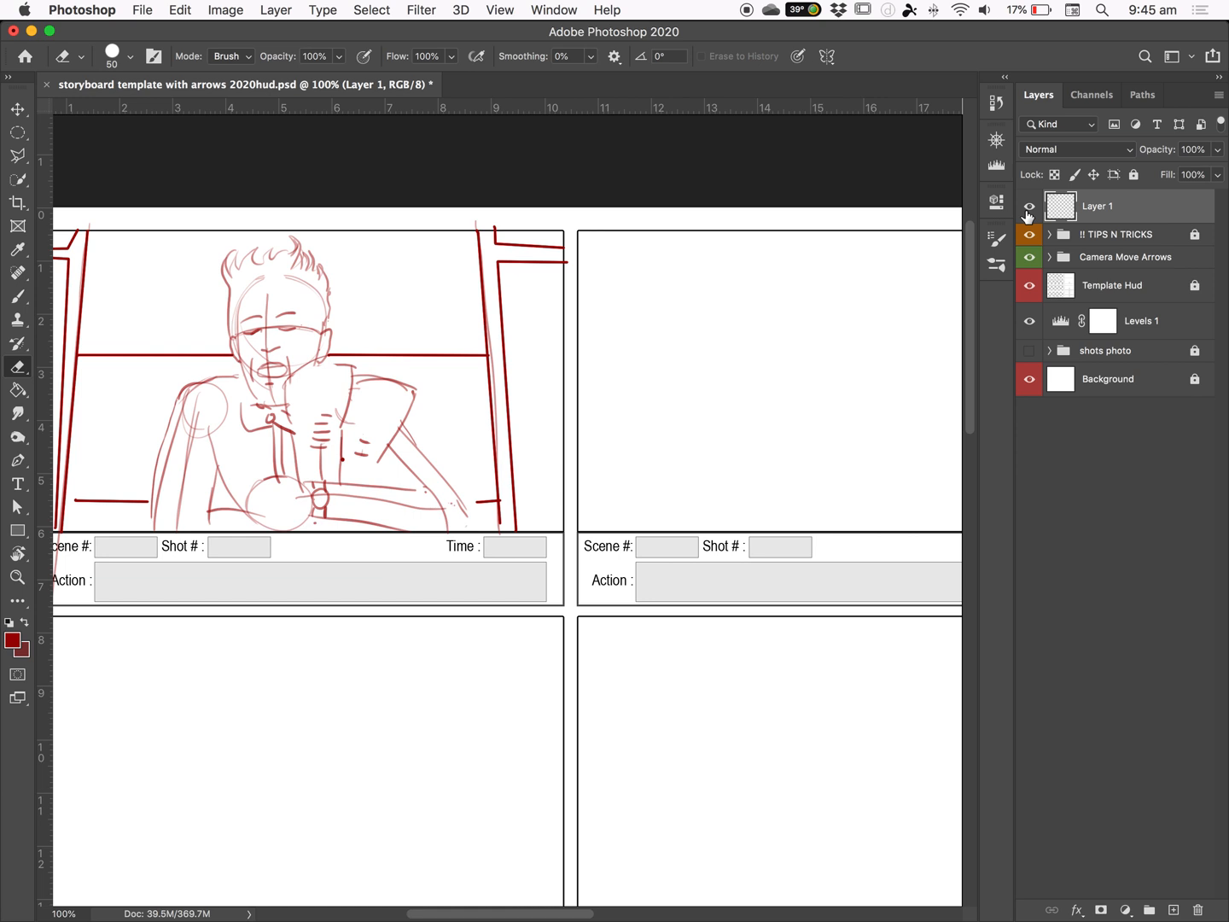
- Add a new empty layer above Layer 1, and check Layer 1's content by hiding and showing it
{"action": "key", "text": "super+minus"}
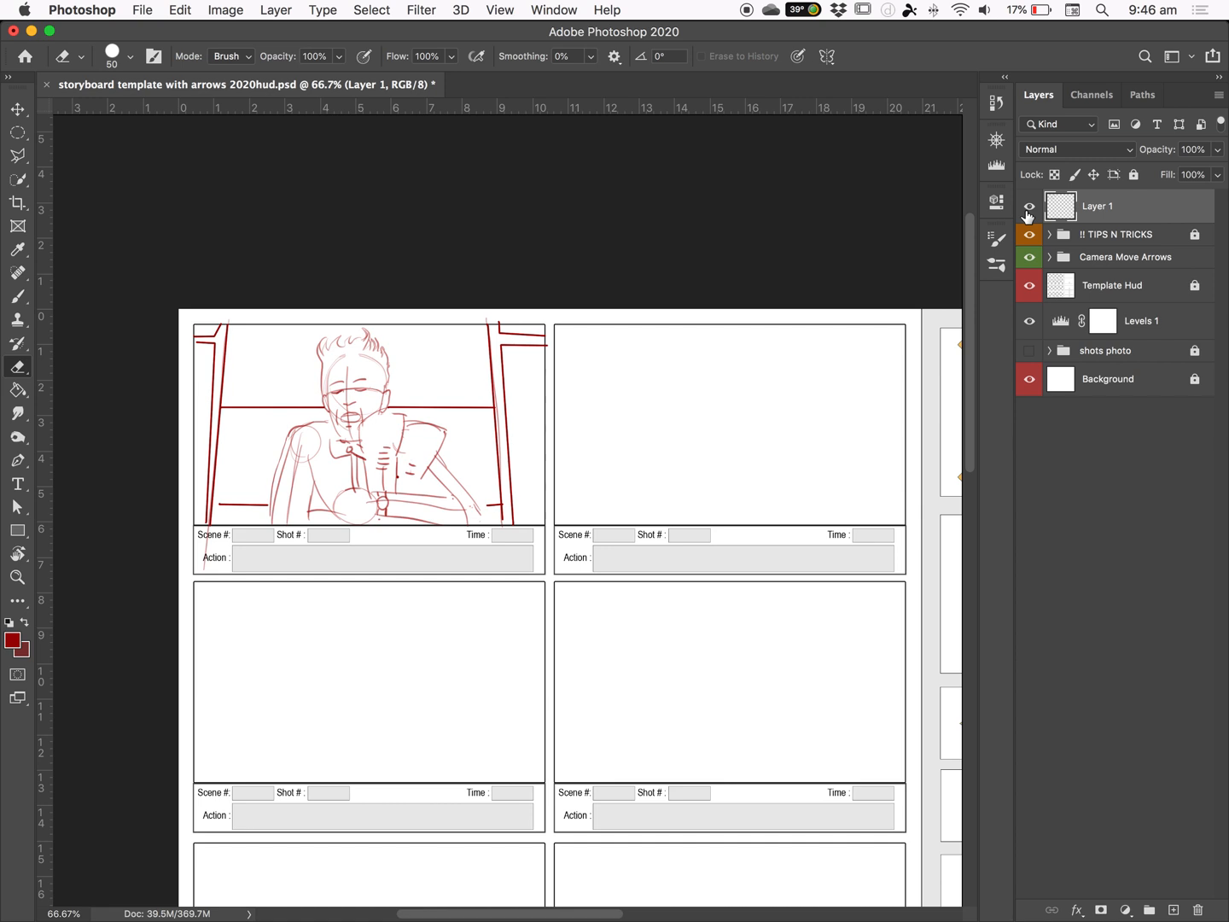
{"action": "left_click", "coordinate": [1029, 210]}
{"action": "left_click", "coordinate": [1031, 210]}
{"action": "left_click", "coordinate": [1174, 911]}
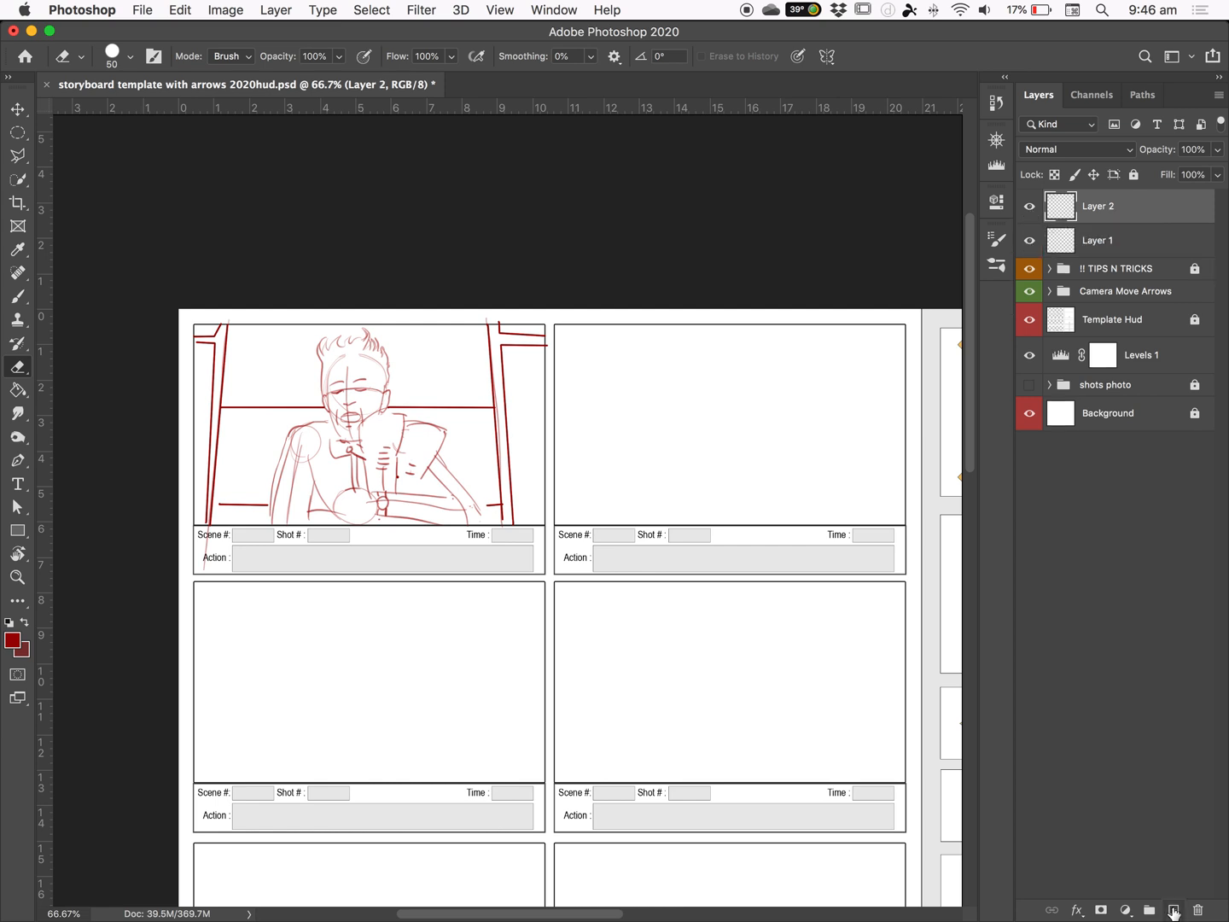
{"action": "left_click", "coordinate": [1029, 241]}
{"action": "left_click", "coordinate": [1028, 241]}
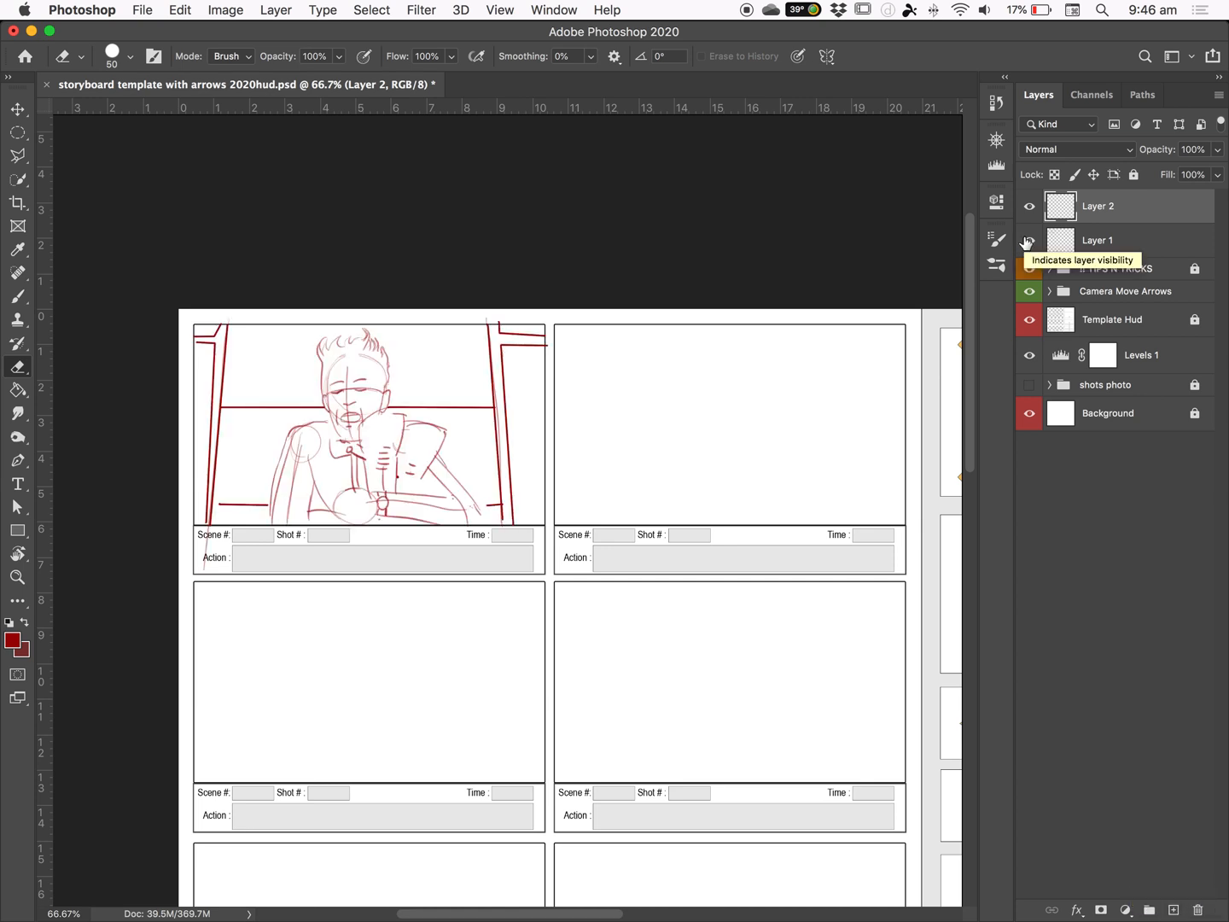